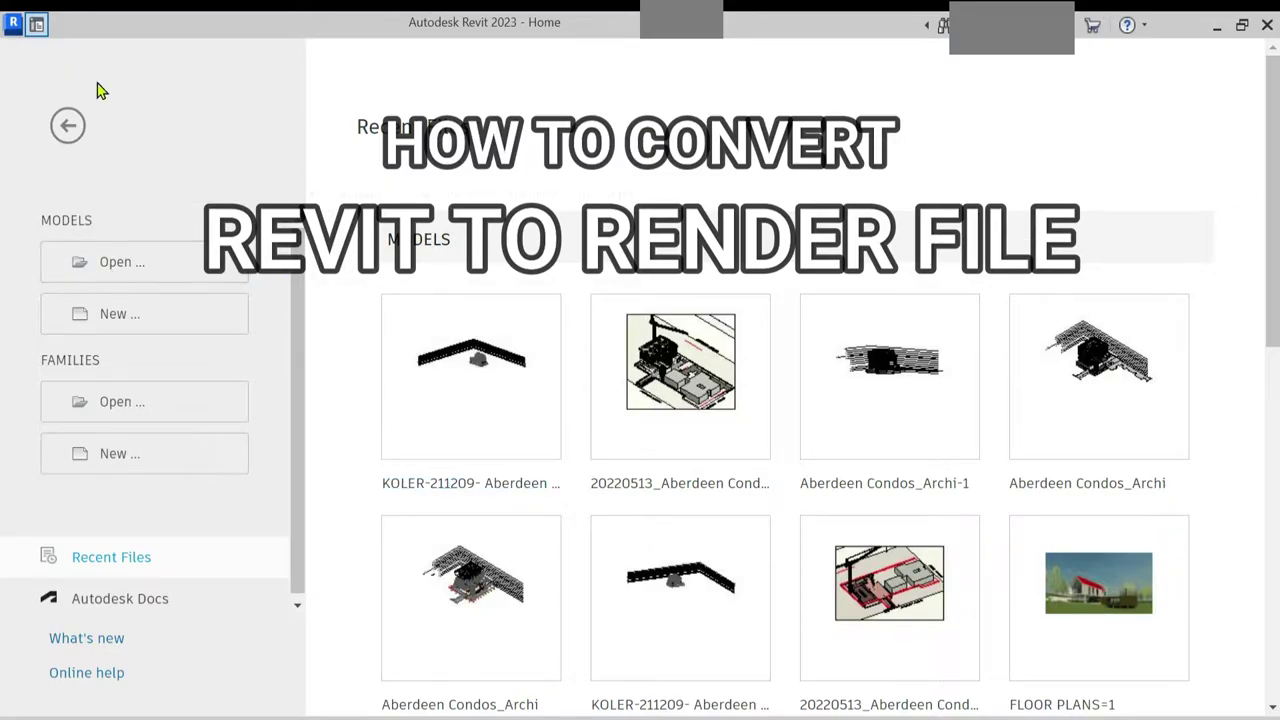
Step: Leave the Revit 2023 Home page for the empty workspace
{"action": "left_click", "coordinate": [67, 127]}
Step: Start opening an existing project from the Revit File menu
{"action": "left_click", "coordinate": [13, 24]}
{"action": "left_click", "coordinate": [237, 309]}
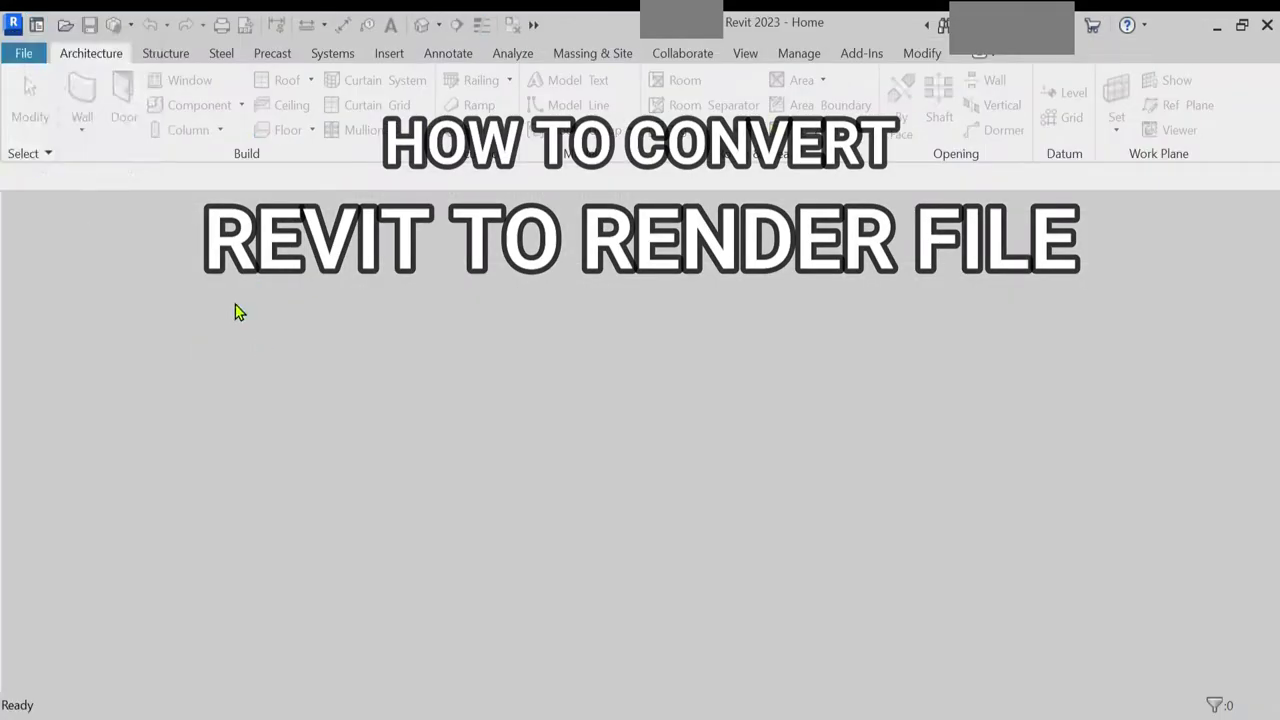
{"action": "left_click", "coordinate": [24, 54]}
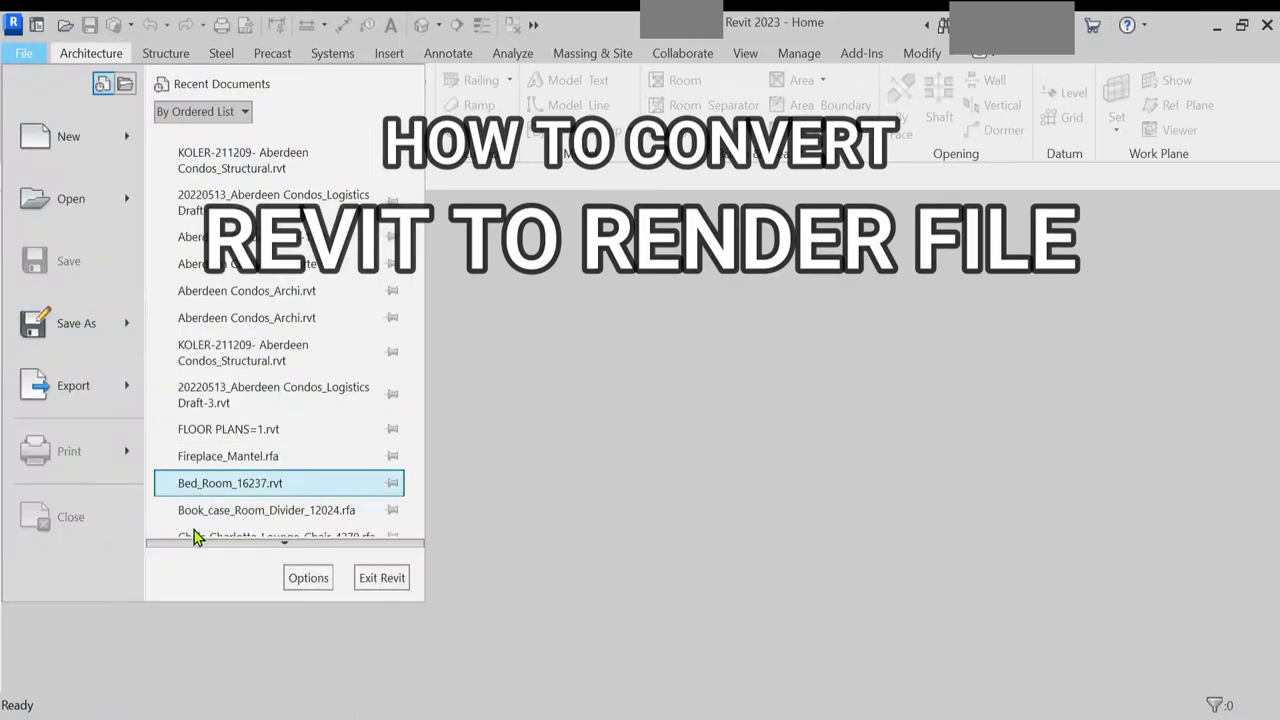
{"action": "scroll", "coordinate": [190, 480], "scroll_direction": "down", "scroll_amount": 2}
{"action": "mouse_move", "coordinate": [70, 198]}
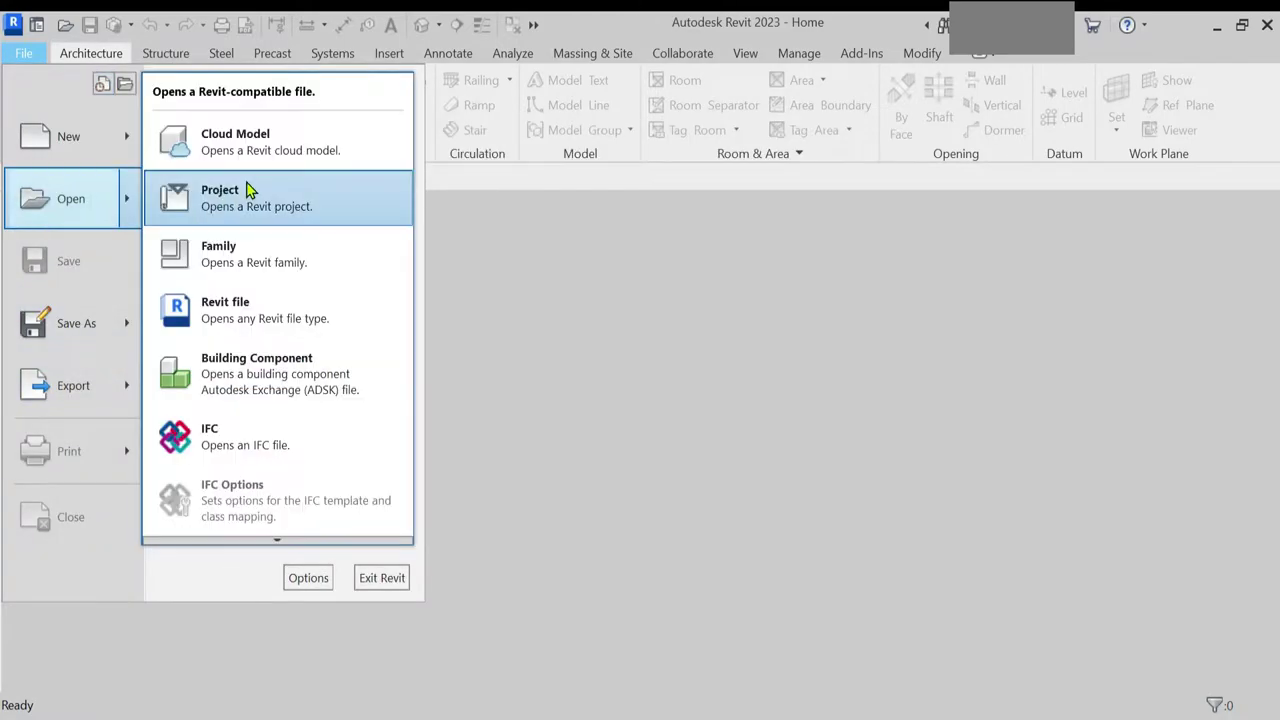
{"action": "left_click", "coordinate": [257, 200]}
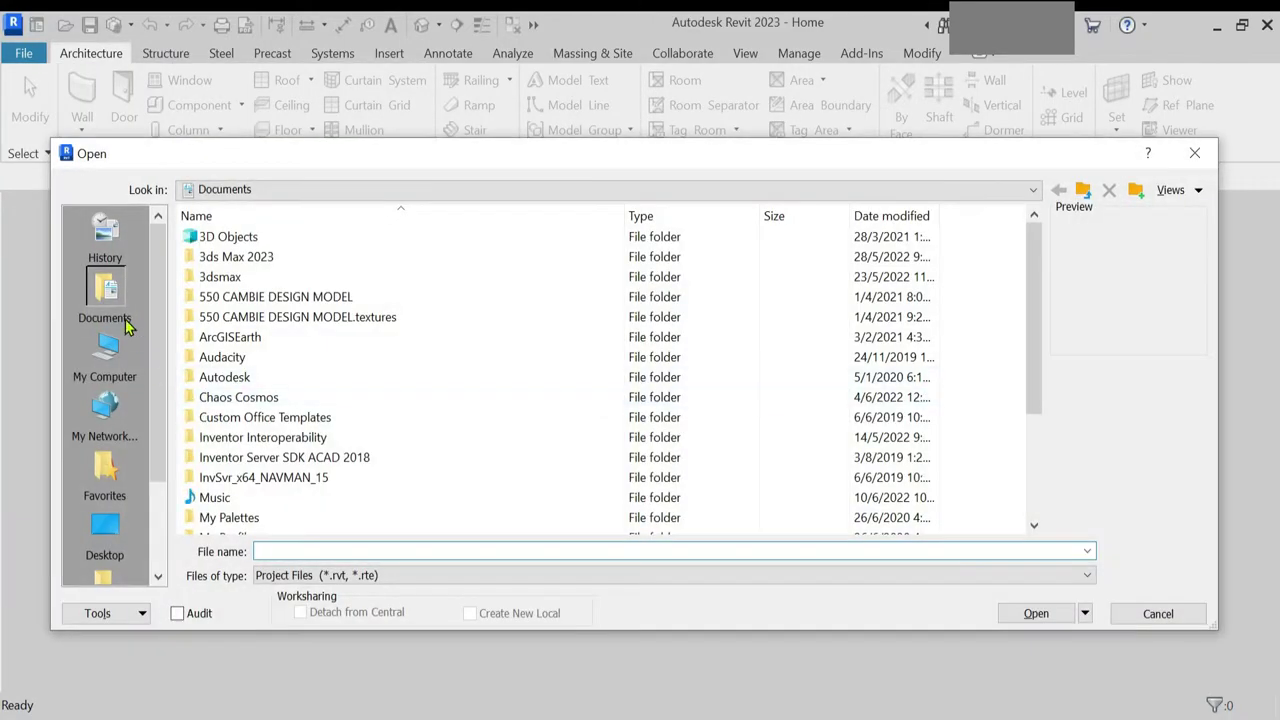
Step: Browse the Open dialog to the Revit_temp folder on the Desktop
{"action": "left_click", "coordinate": [105, 528]}
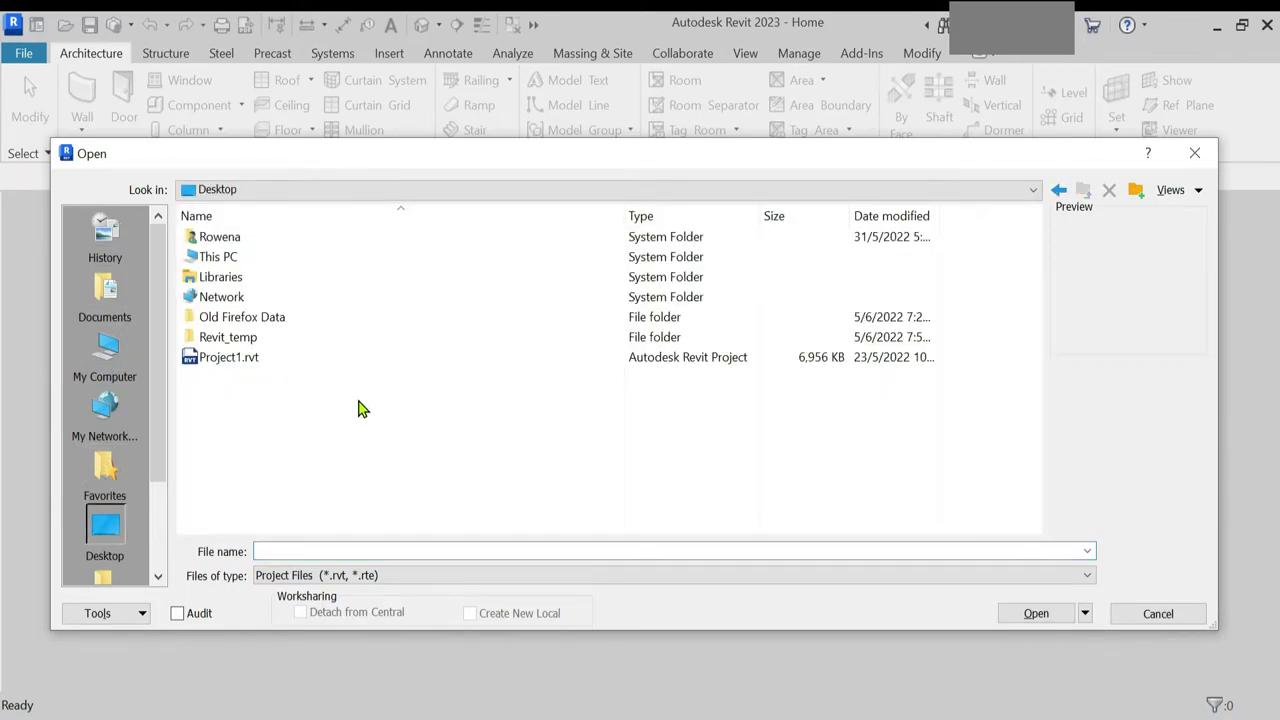
{"action": "left_click", "coordinate": [238, 362]}
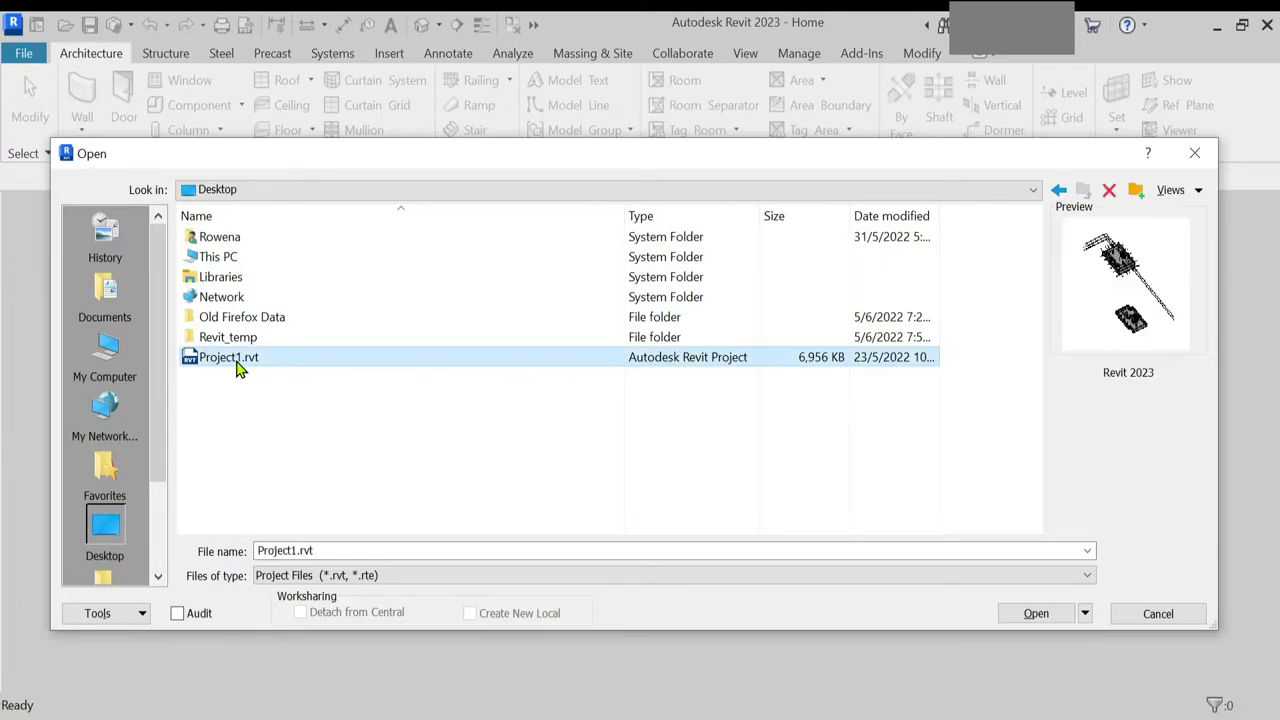
{"action": "double_click", "coordinate": [230, 258]}
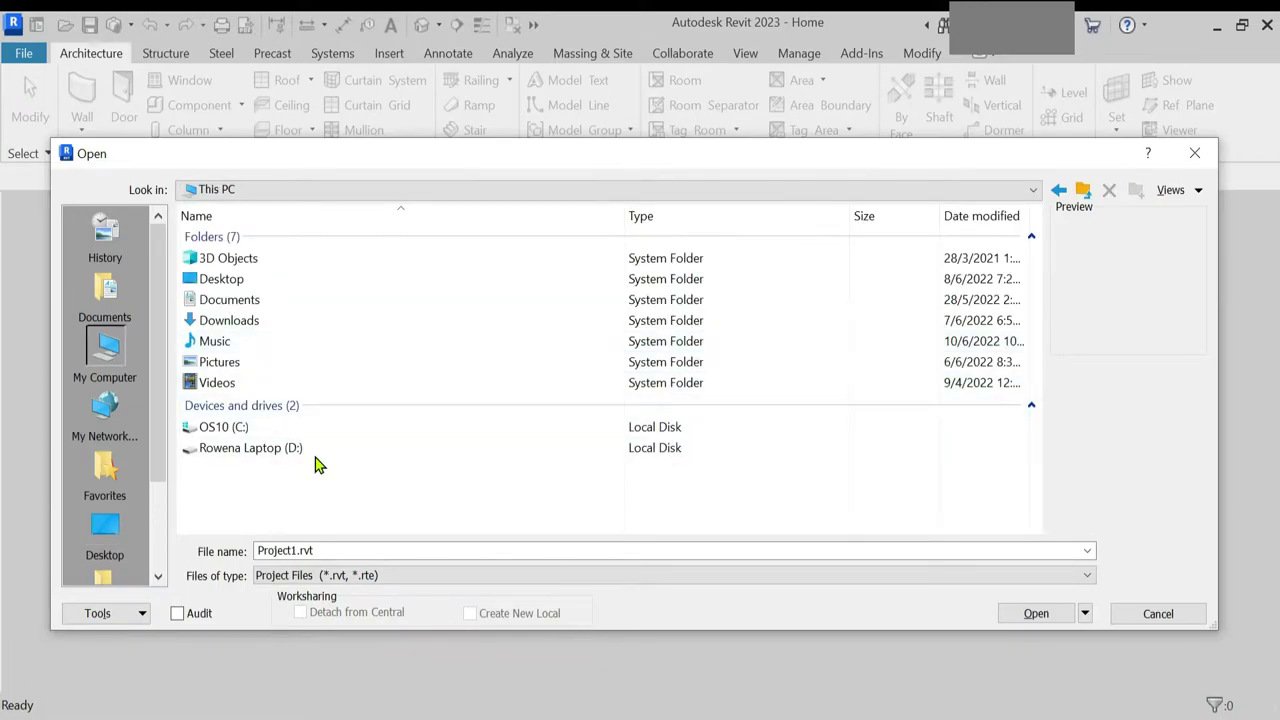
{"action": "double_click", "coordinate": [240, 279]}
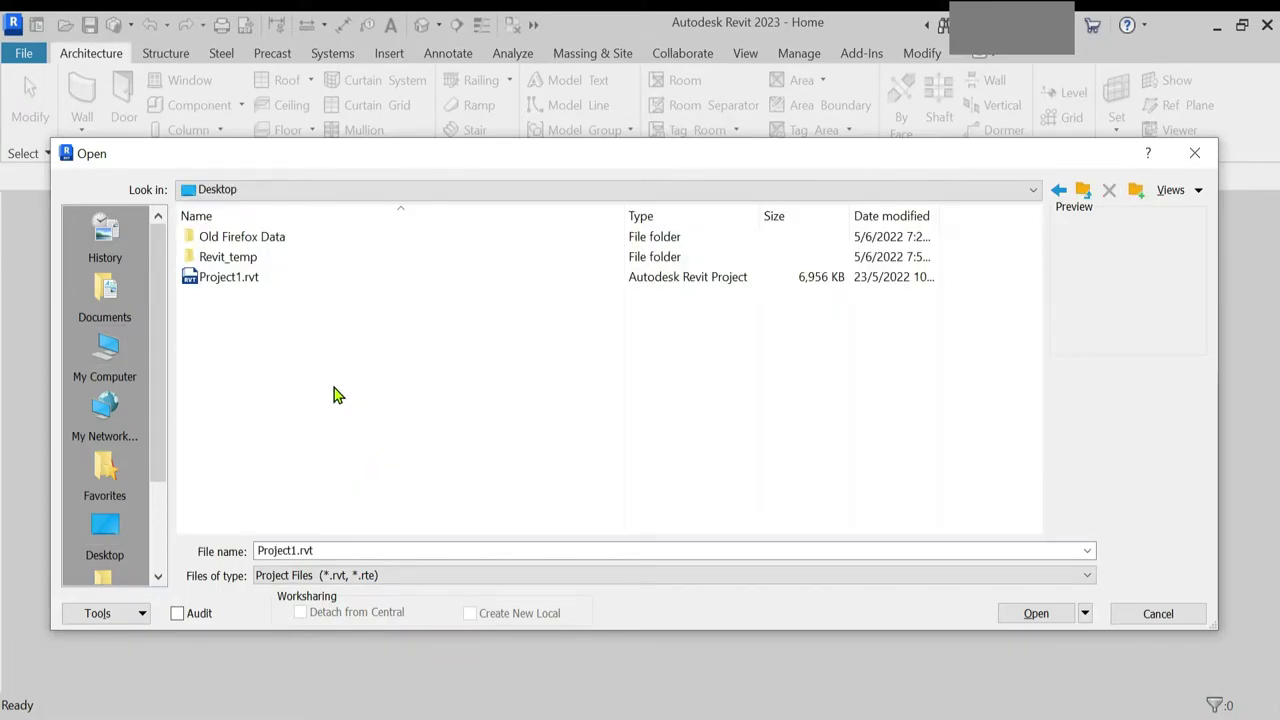
{"action": "double_click", "coordinate": [212, 258]}
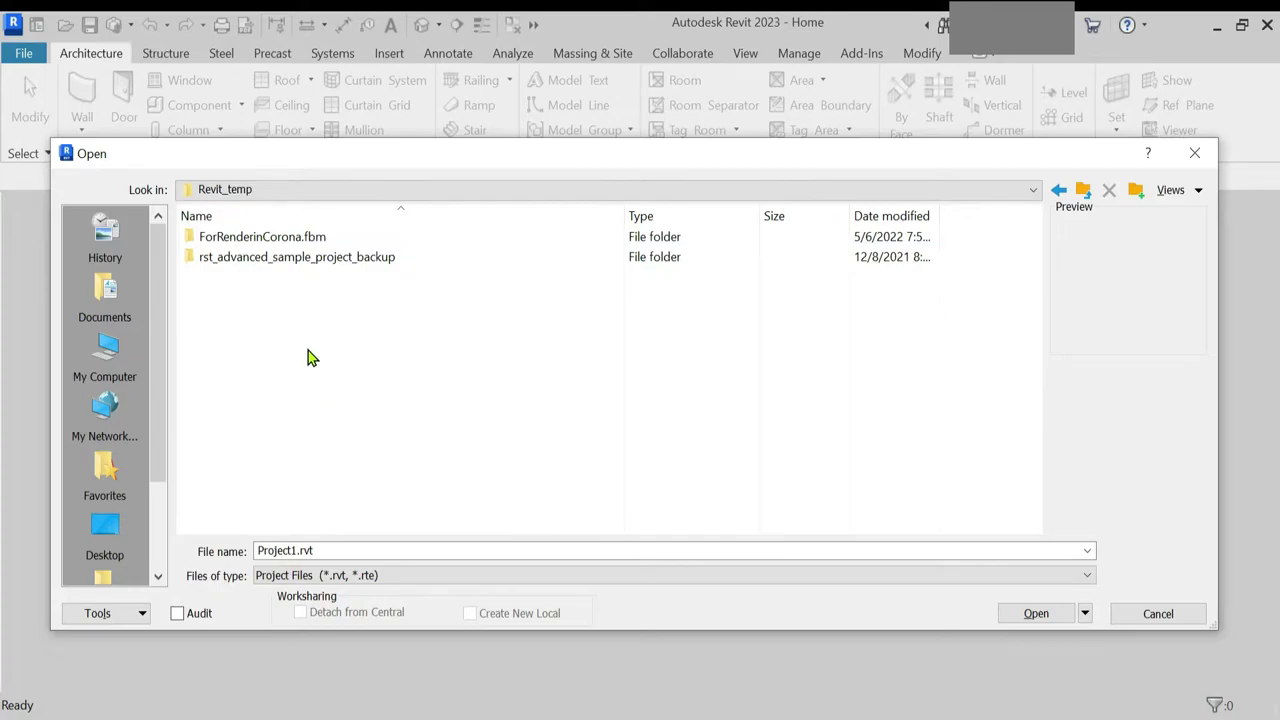
Step: Cancel the Open dialog and launch Revit 2020 by searching 'revit' in Windows
{"action": "left_click", "coordinate": [1157, 614]}
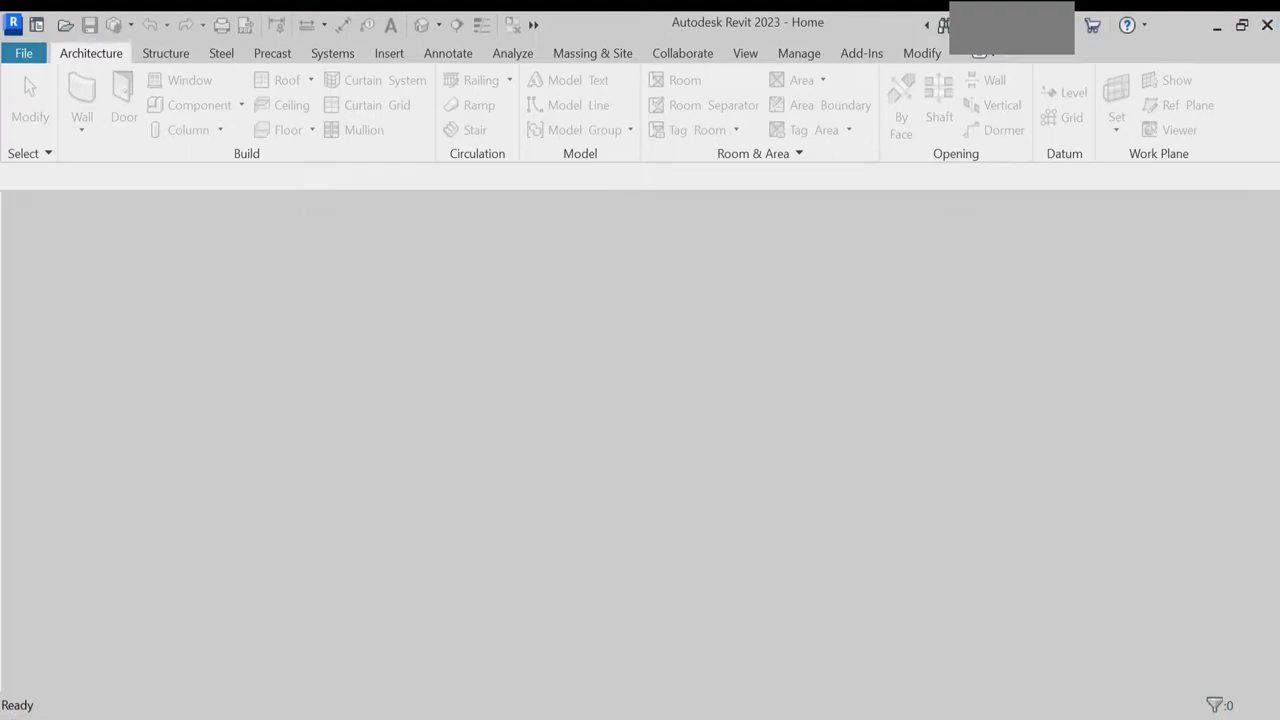
{"action": "type", "text": "e"}
{"action": "key", "text": "BackSpace"}
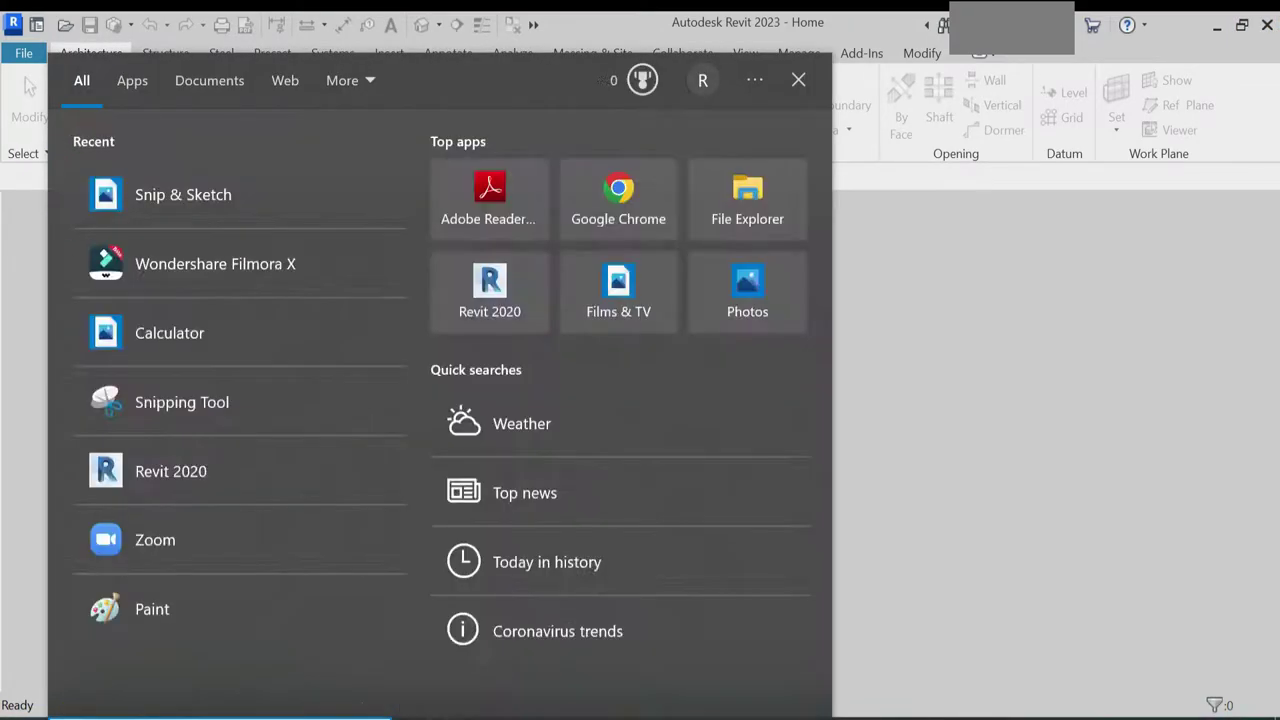
{"action": "type", "text": "revit"}
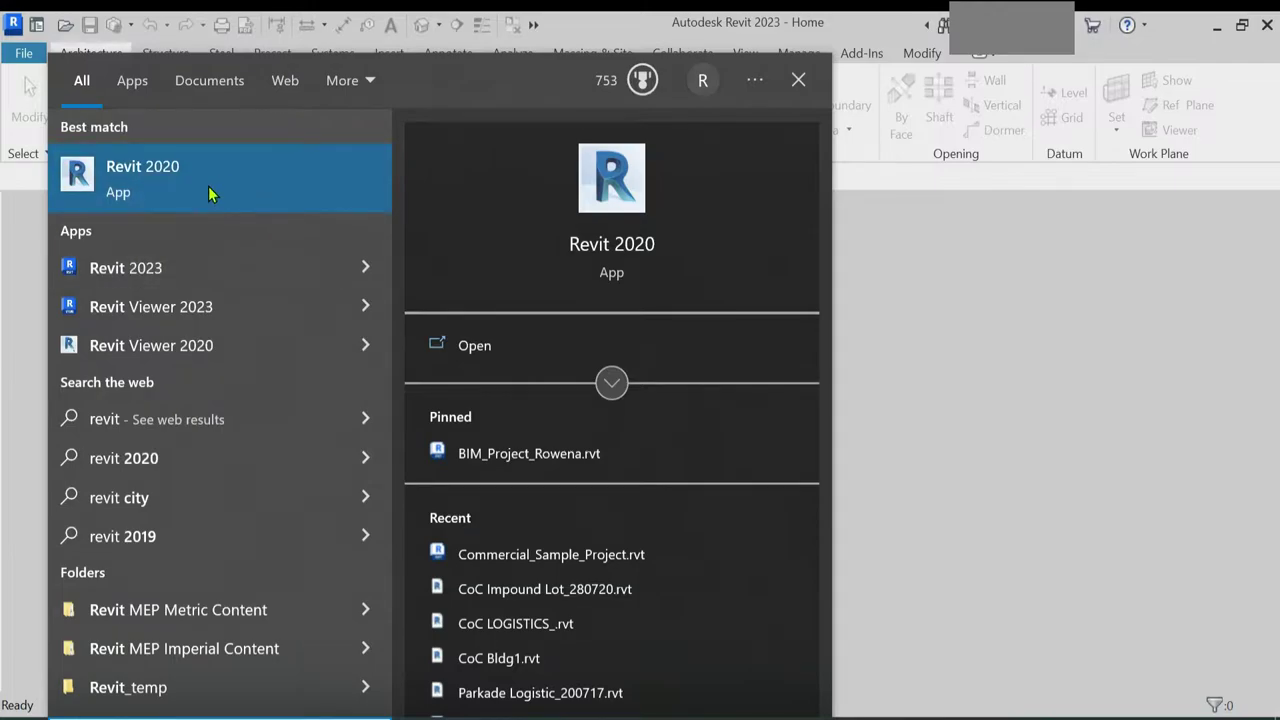
{"action": "left_click", "coordinate": [496, 348]}
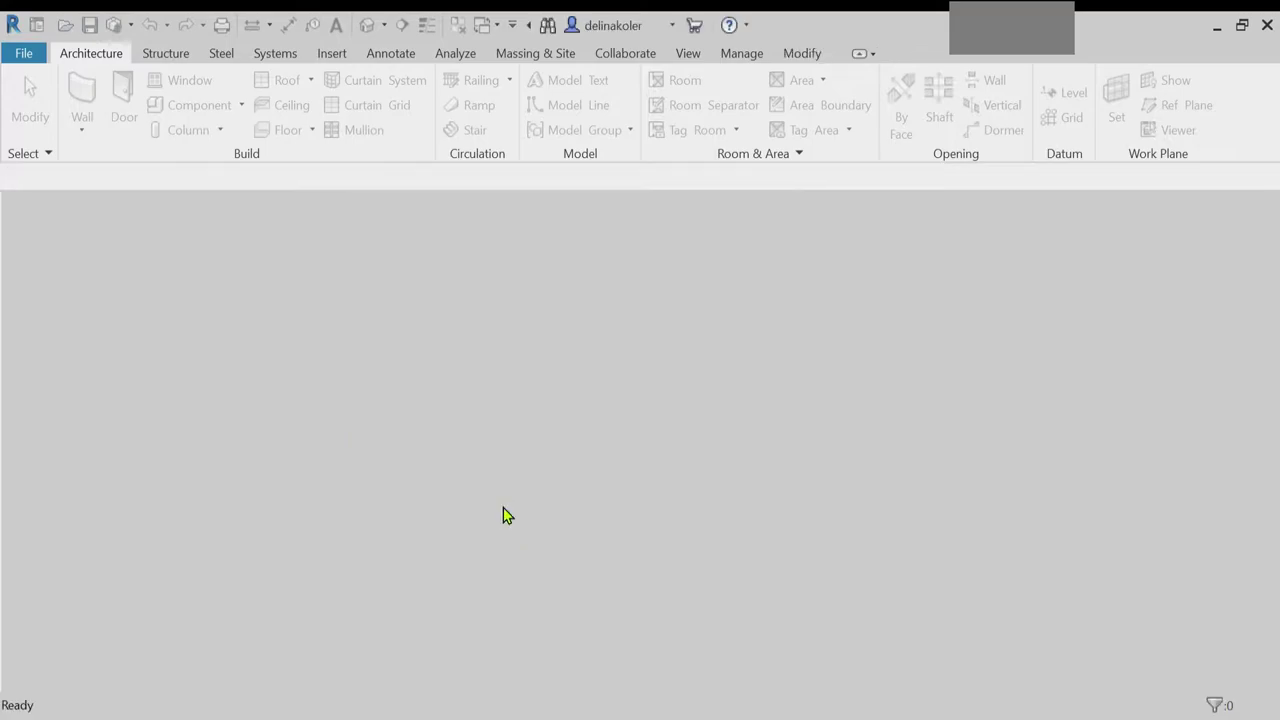
Step: Dismiss the three add-in error messages, including CollaborateBrowser, and leave the Home screen
{"action": "left_click", "coordinate": [764, 416]}
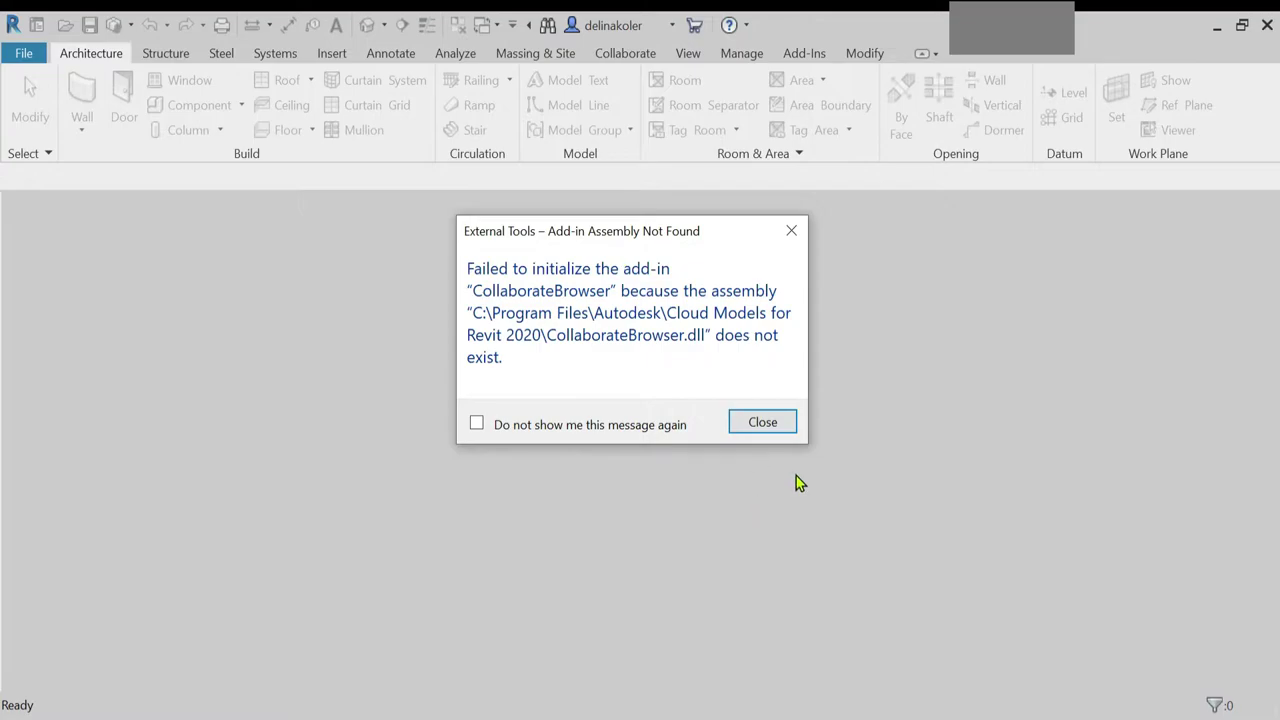
{"action": "left_click", "coordinate": [780, 424]}
{"action": "left_click", "coordinate": [740, 428]}
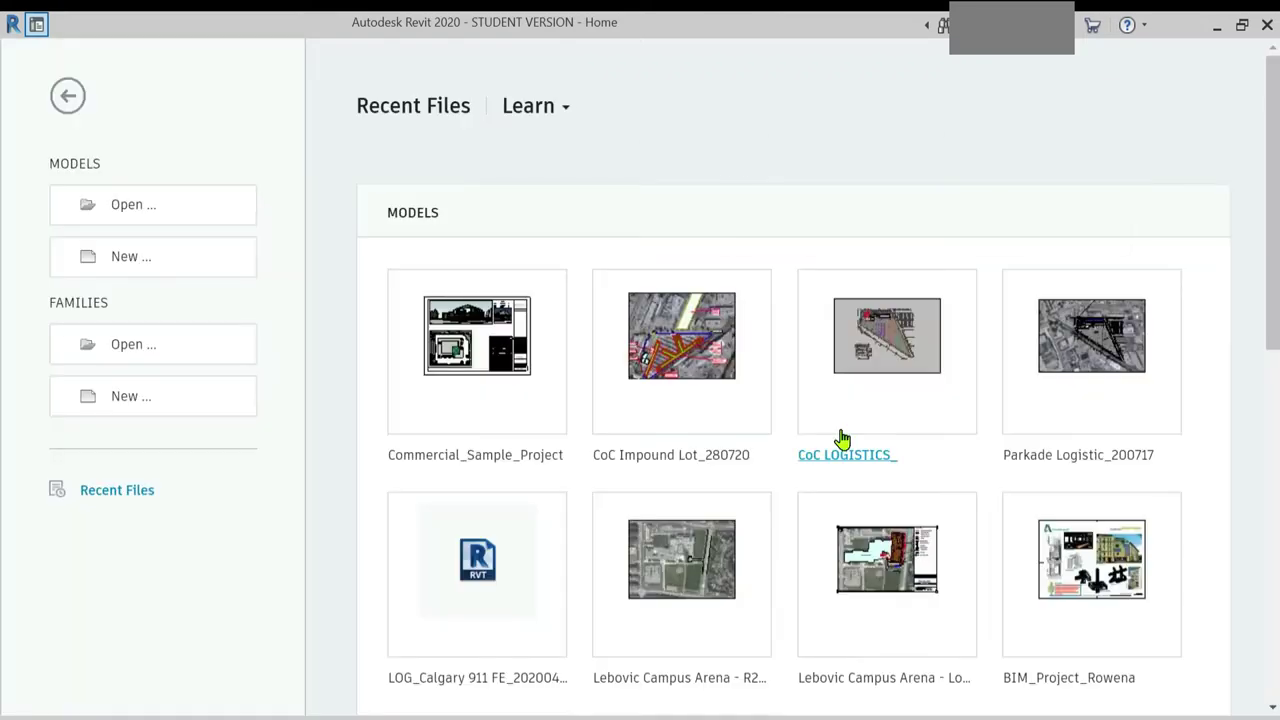
{"action": "left_click", "coordinate": [68, 92]}
Step: Copy Commercial_Sample_Project.rvt from the Revit Sample Files folder
{"action": "left_click", "coordinate": [13, 26]}
{"action": "left_click", "coordinate": [249, 266]}
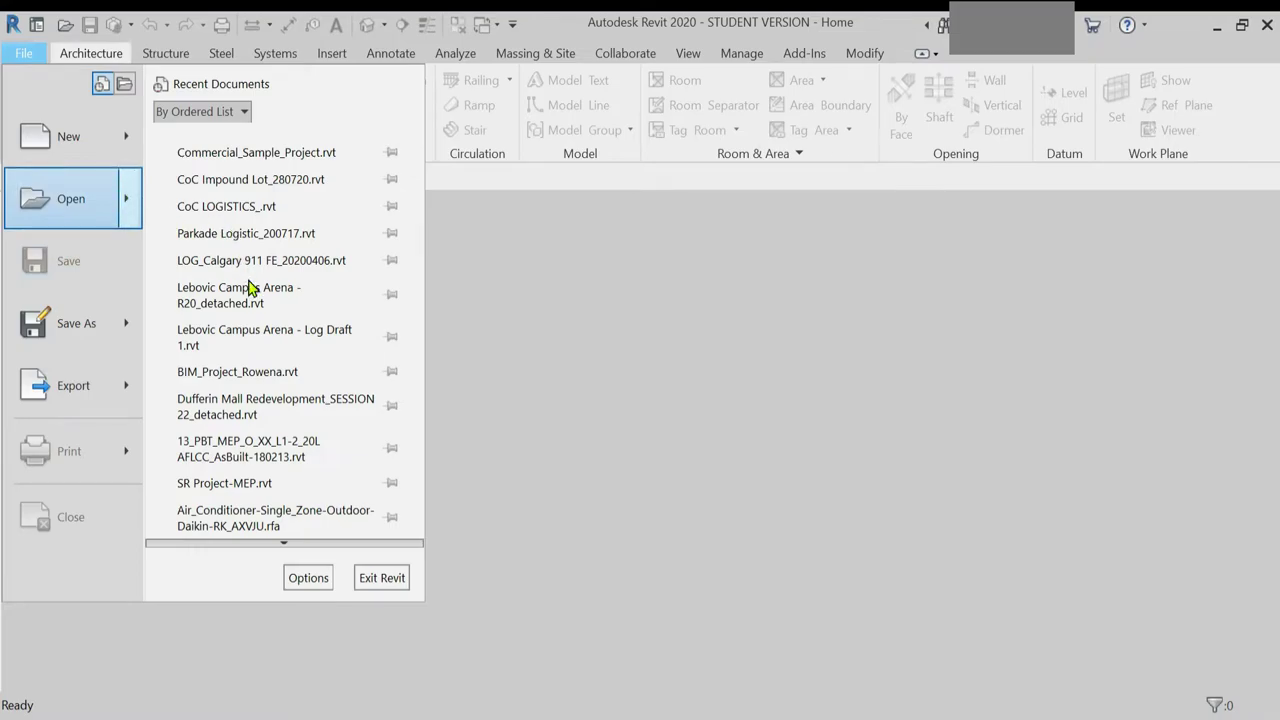
{"action": "mouse_move", "coordinate": [72, 198]}
{"action": "left_click", "coordinate": [403, 500]}
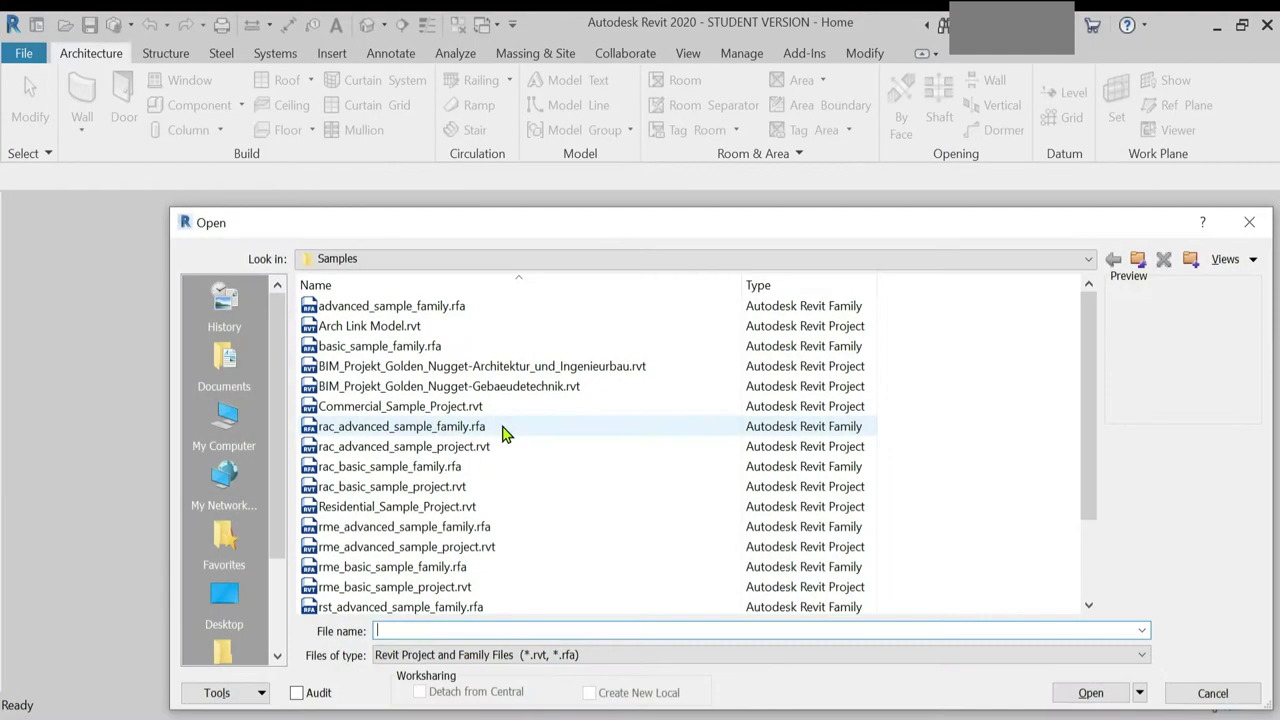
{"action": "left_click", "coordinate": [400, 407]}
{"action": "right_click", "coordinate": [400, 407]}
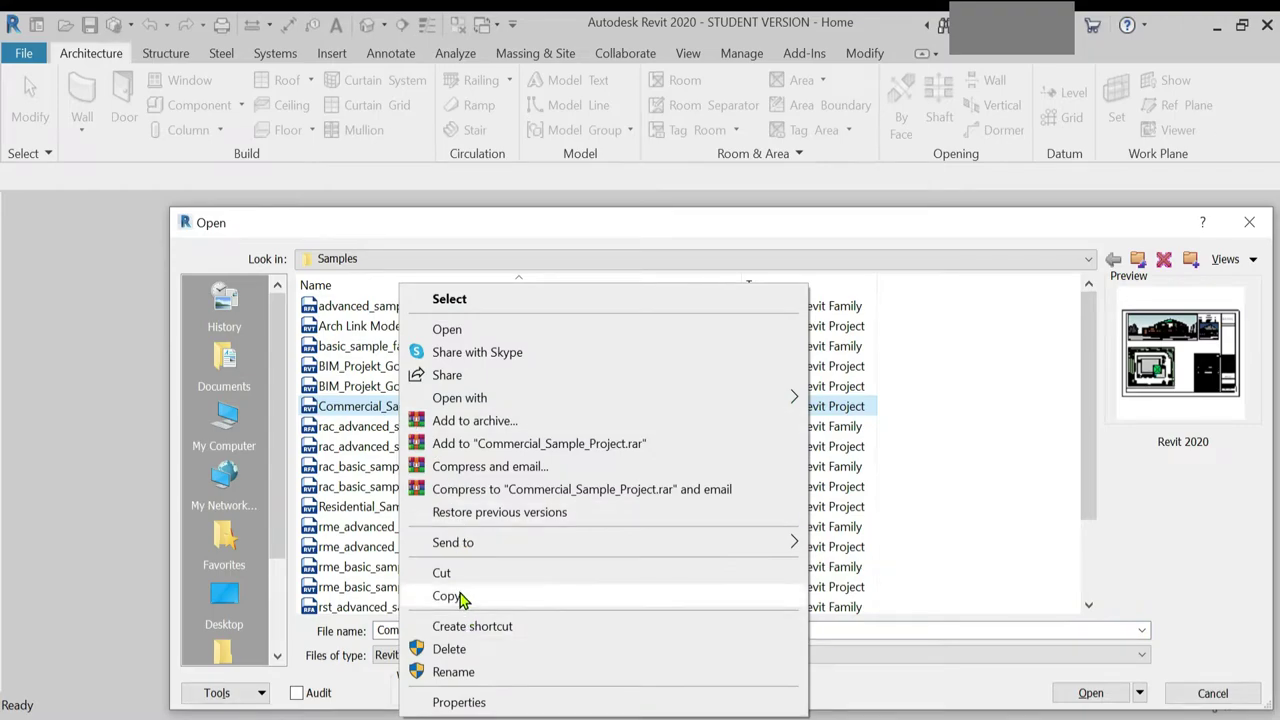
{"action": "left_click", "coordinate": [452, 596]}
Step: Paste Commercial_Sample_Project.rvt into the Desktop folder
{"action": "left_click", "coordinate": [228, 425]}
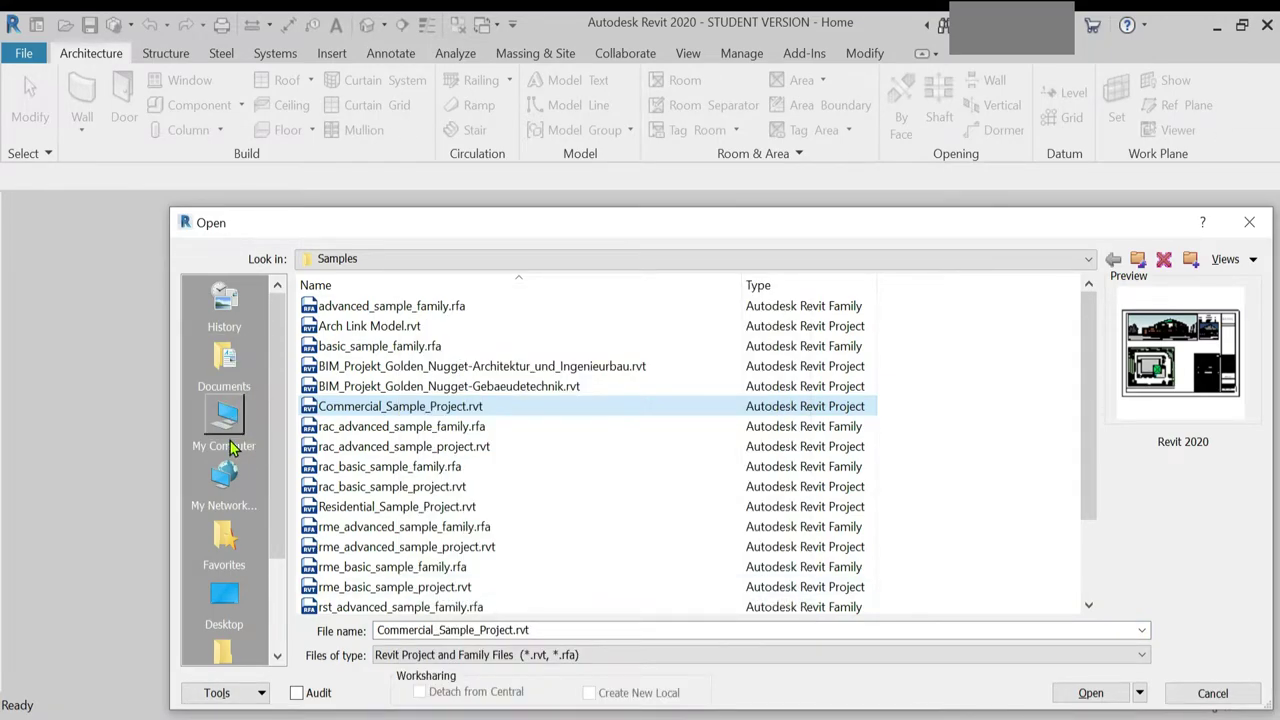
{"action": "double_click", "coordinate": [356, 351]}
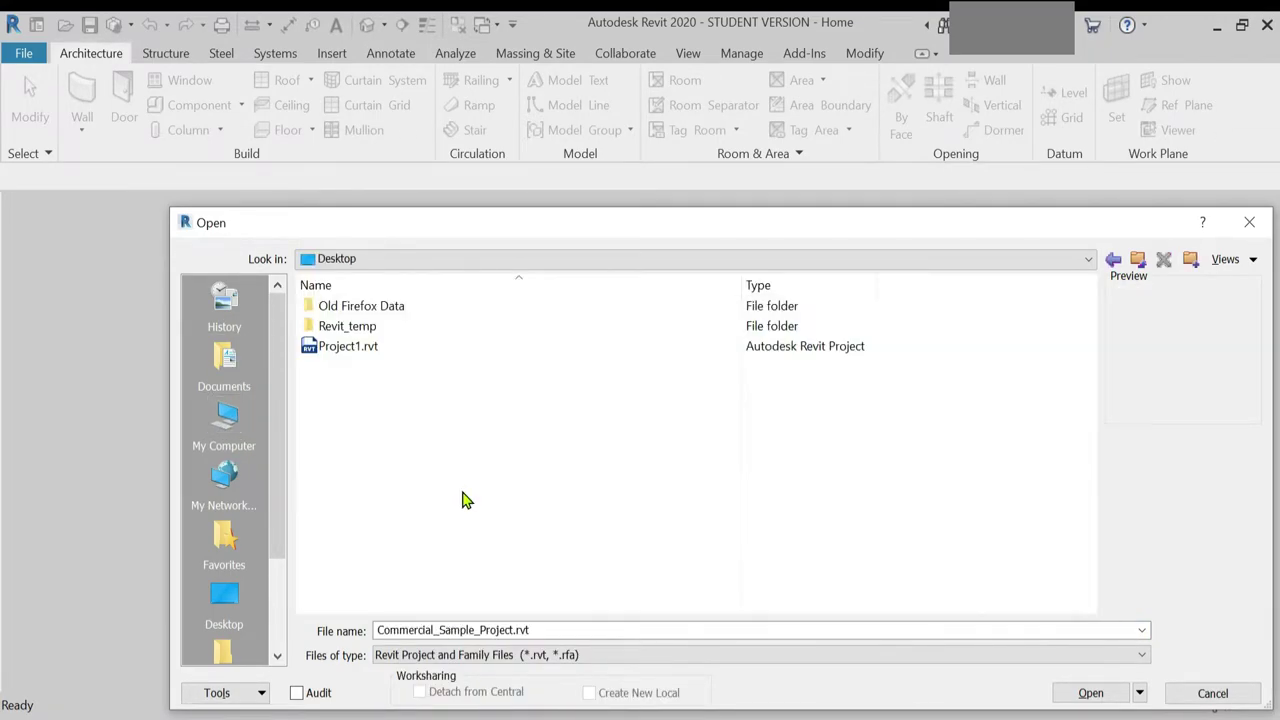
{"action": "right_click", "coordinate": [350, 438]}
{"action": "left_click", "coordinate": [775, 508]}
{"action": "right_click", "coordinate": [396, 440]}
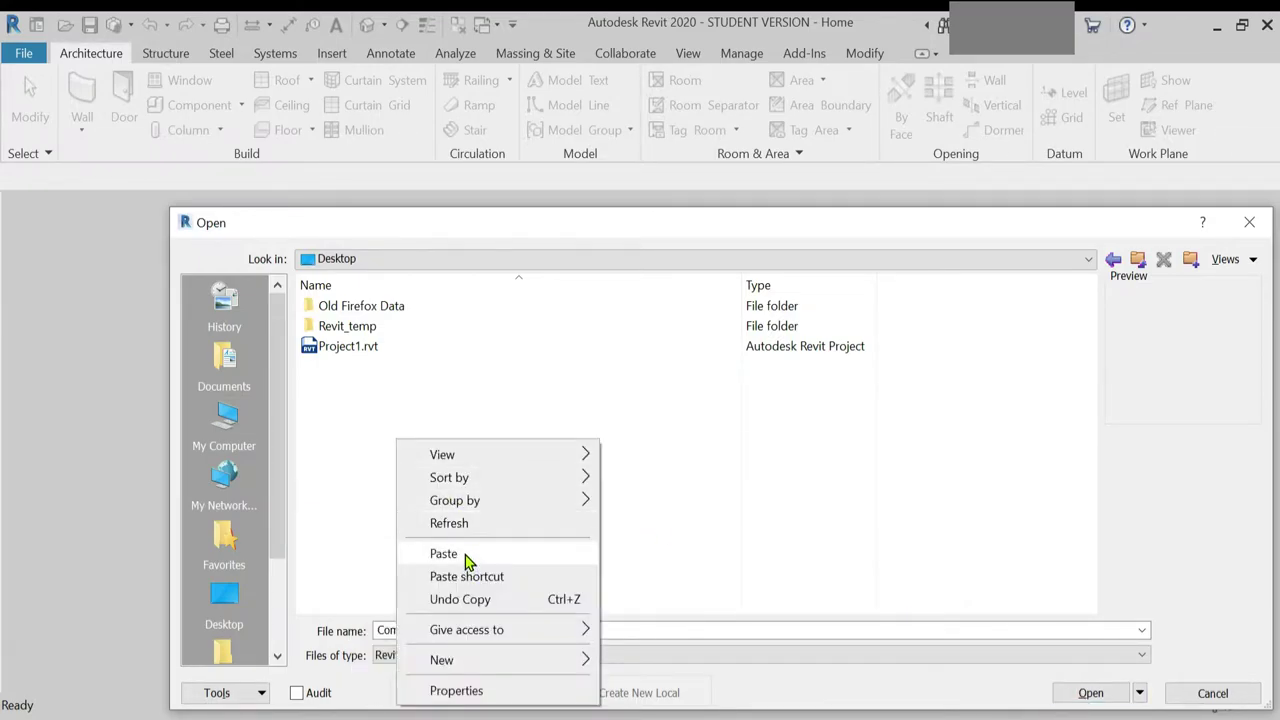
{"action": "left_click", "coordinate": [462, 555]}
{"action": "left_click", "coordinate": [652, 494]}
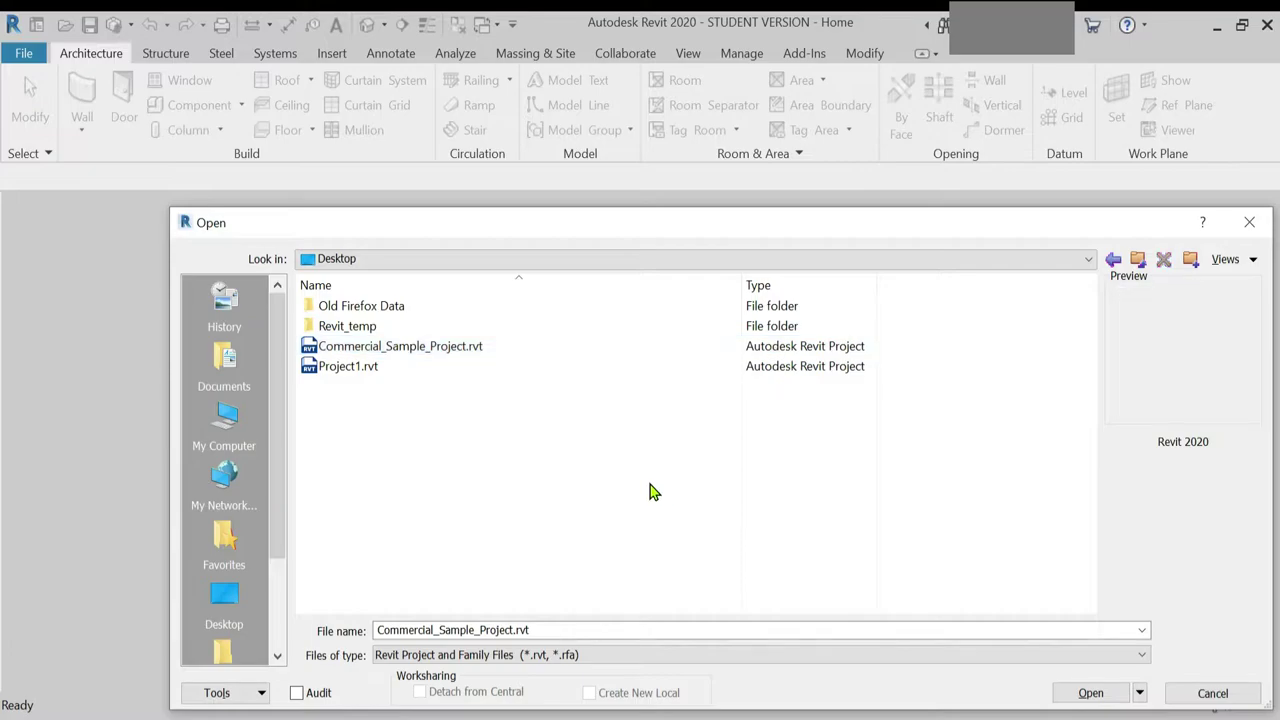
Step: Open Commercial_Sample_Project.rvt from the Desktop in Revit 2023 and accept the upgrade warning
{"action": "left_click", "coordinate": [1251, 224]}
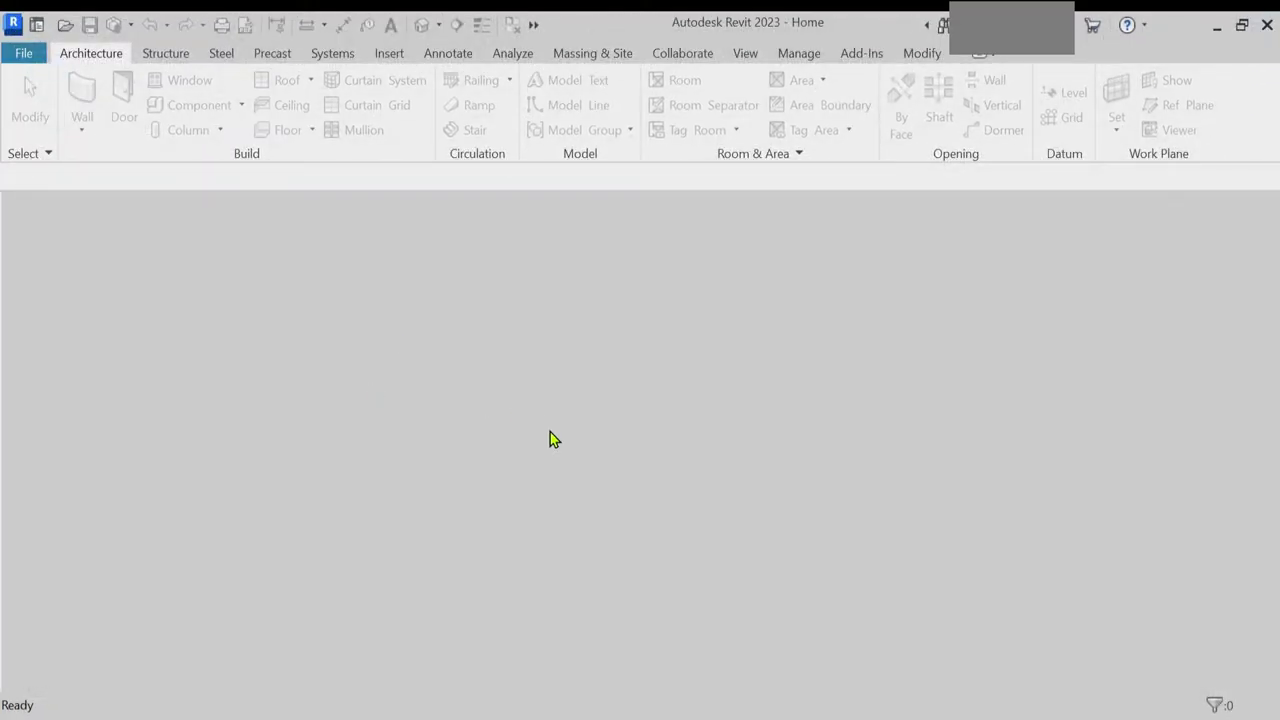
{"action": "left_click", "coordinate": [22, 56]}
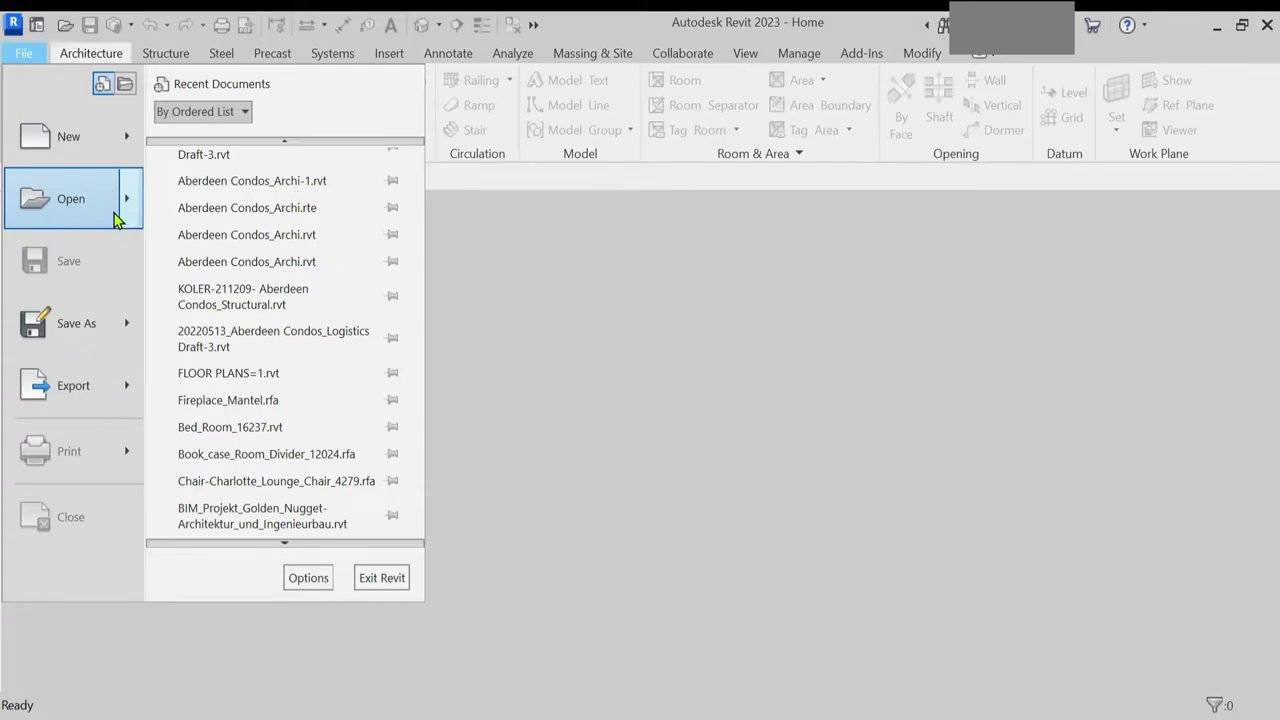
{"action": "left_click", "coordinate": [296, 183]}
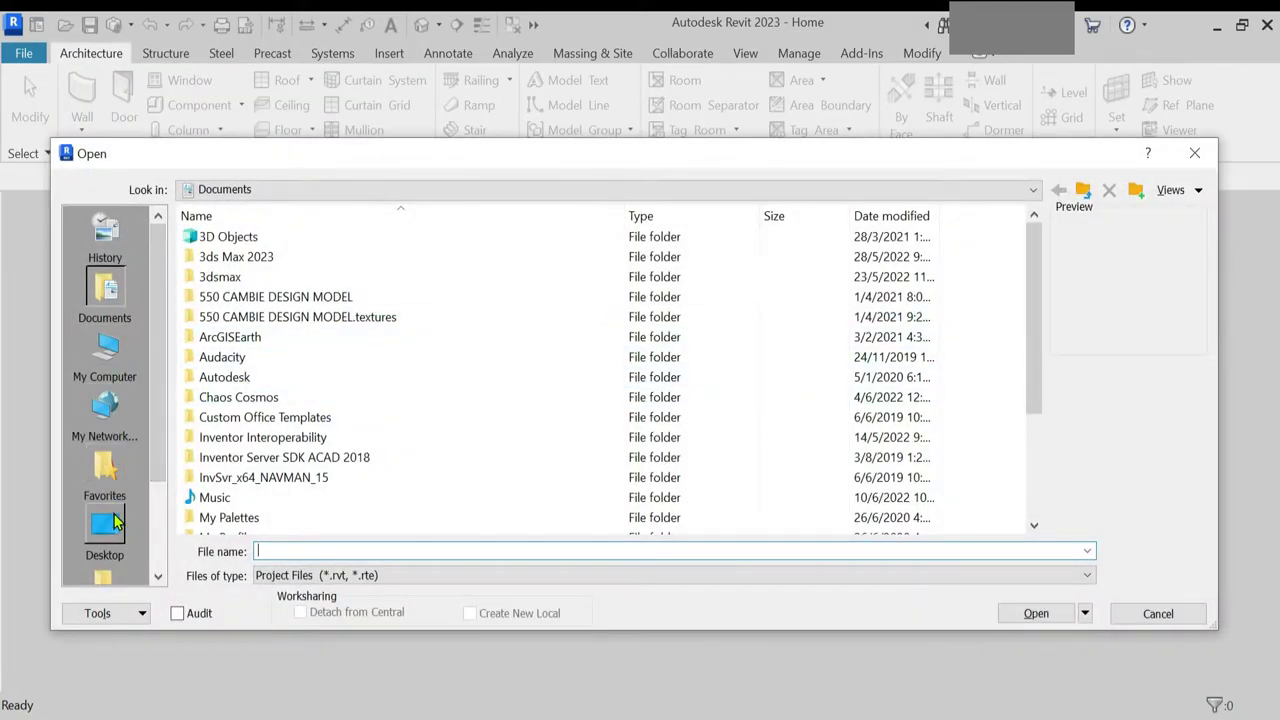
{"action": "left_click", "coordinate": [113, 521]}
{"action": "left_click", "coordinate": [280, 358]}
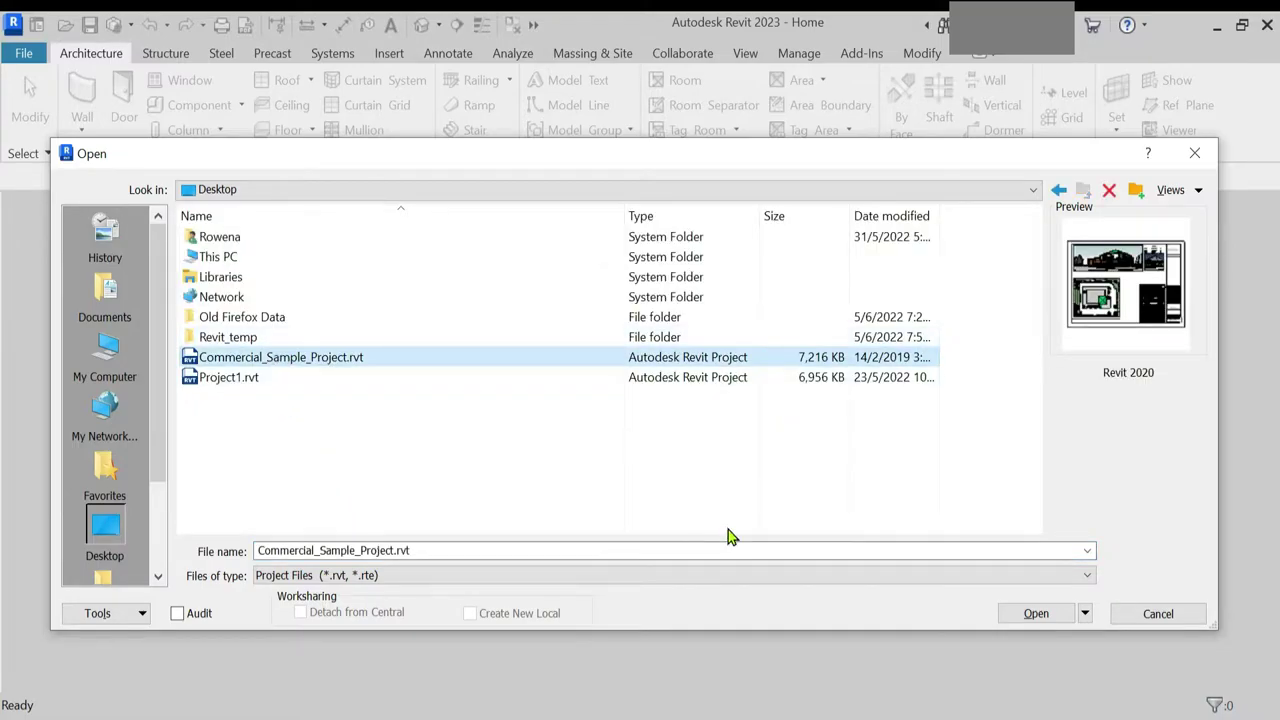
{"action": "left_click", "coordinate": [1030, 614]}
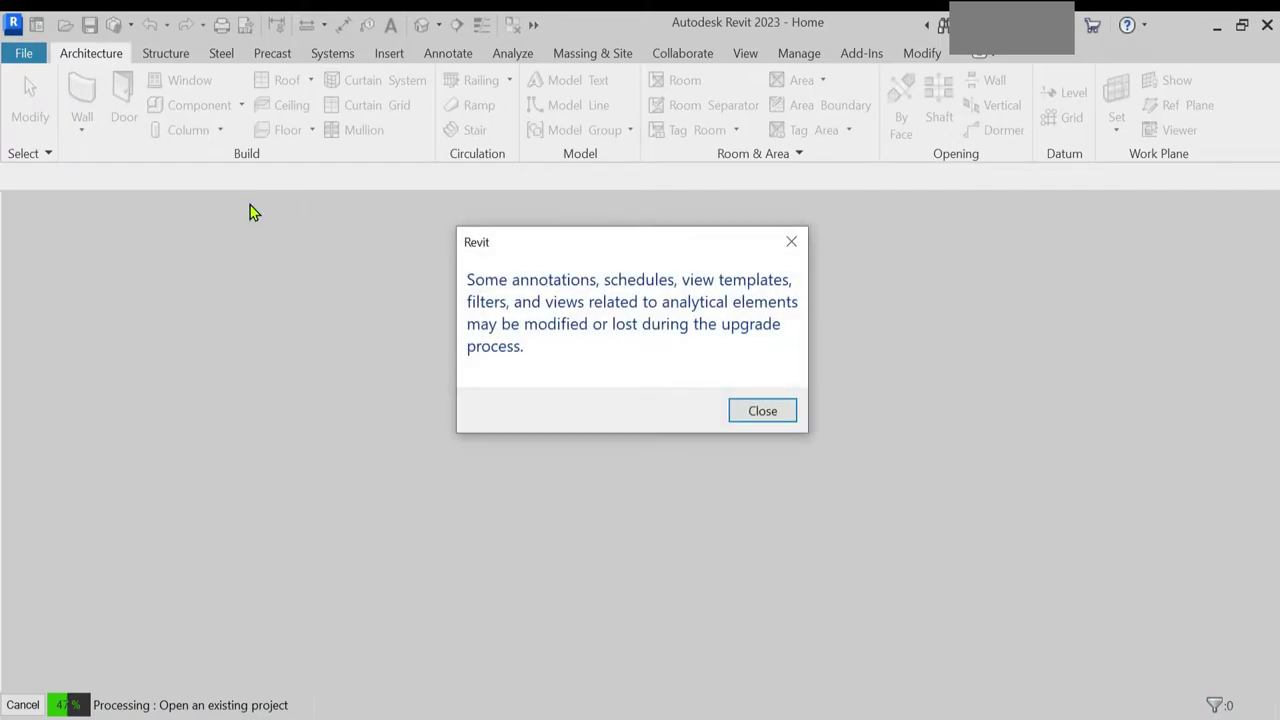
{"action": "left_click", "coordinate": [733, 419]}
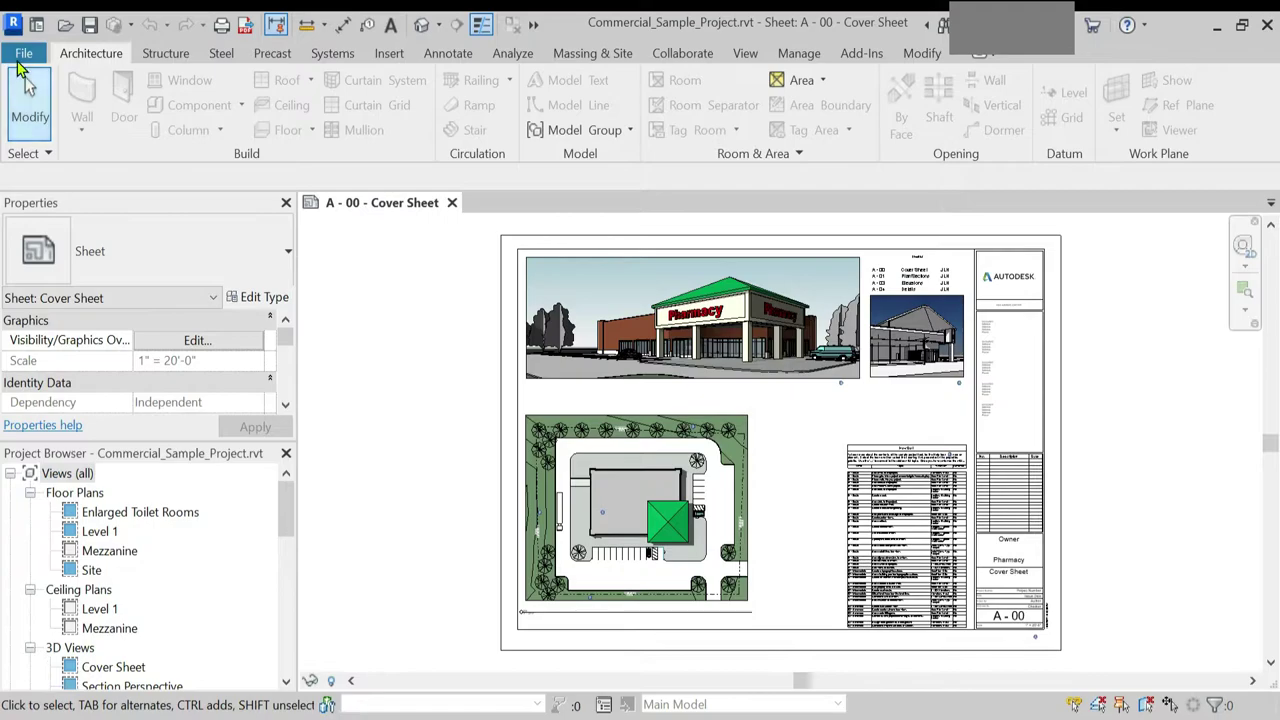
Step: Open the Section Perspective, {3D} and Cover Sheet views from the Project Browser
{"action": "left_click", "coordinate": [23, 53]}
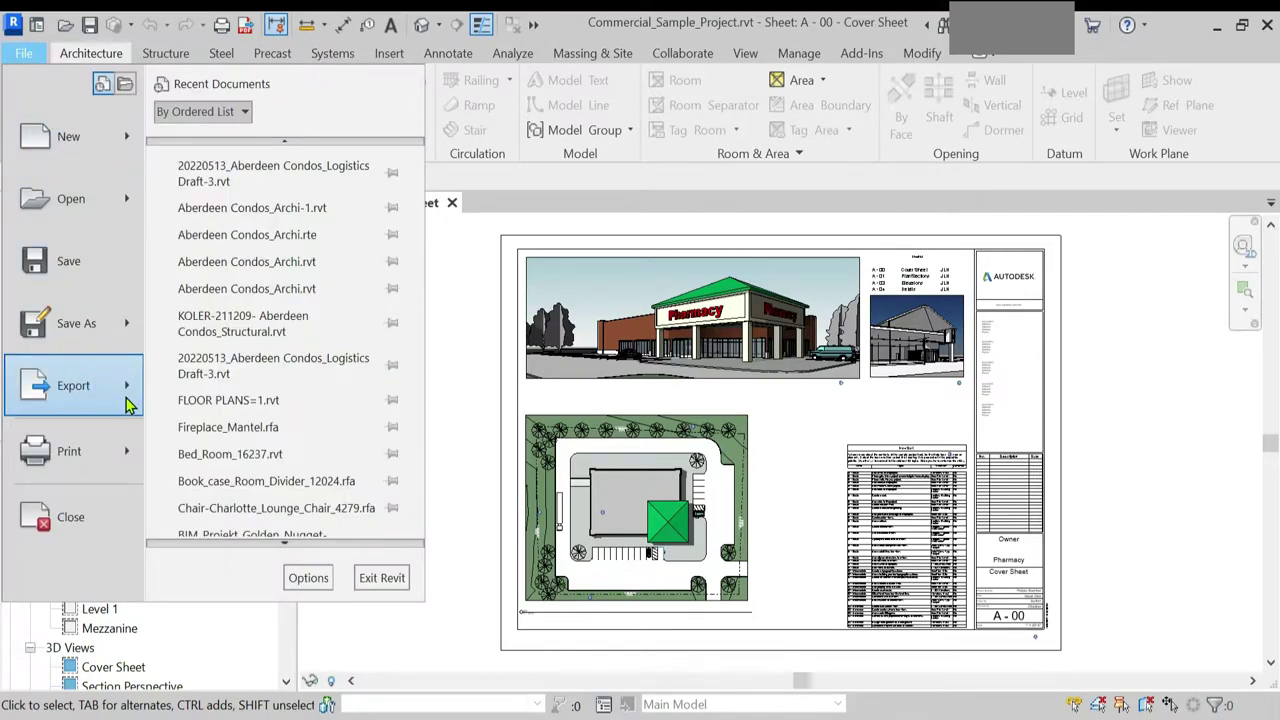
{"action": "mouse_move", "coordinate": [73, 385]}
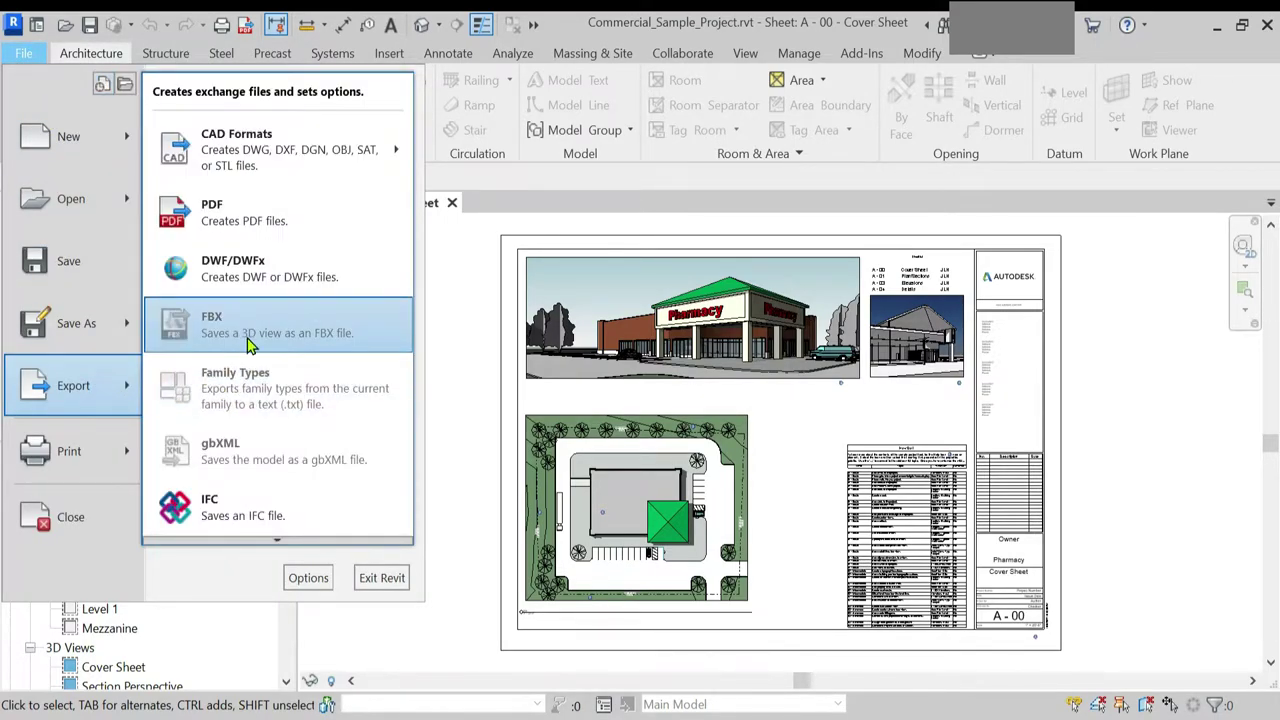
{"action": "left_click", "coordinate": [1208, 526]}
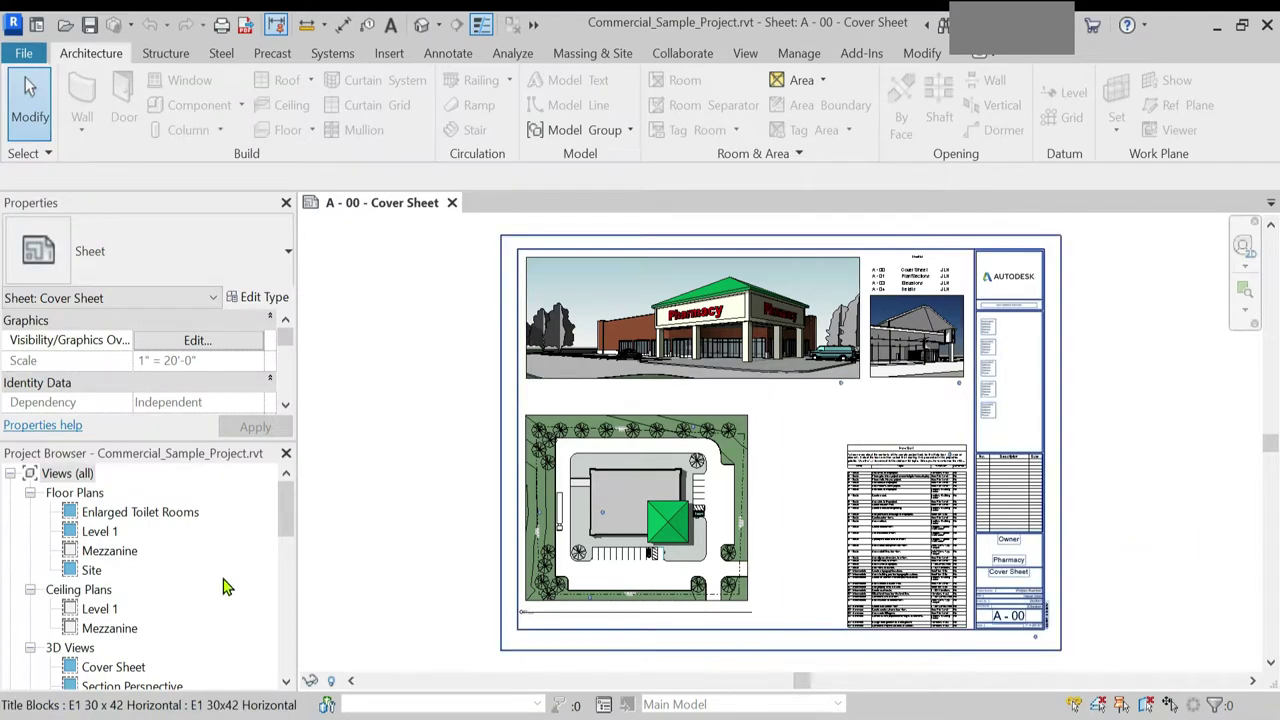
{"action": "scroll", "coordinate": [184, 542], "scroll_direction": "down", "scroll_amount": 2}
{"action": "scroll", "coordinate": [180, 560], "scroll_direction": "down", "scroll_amount": 1}
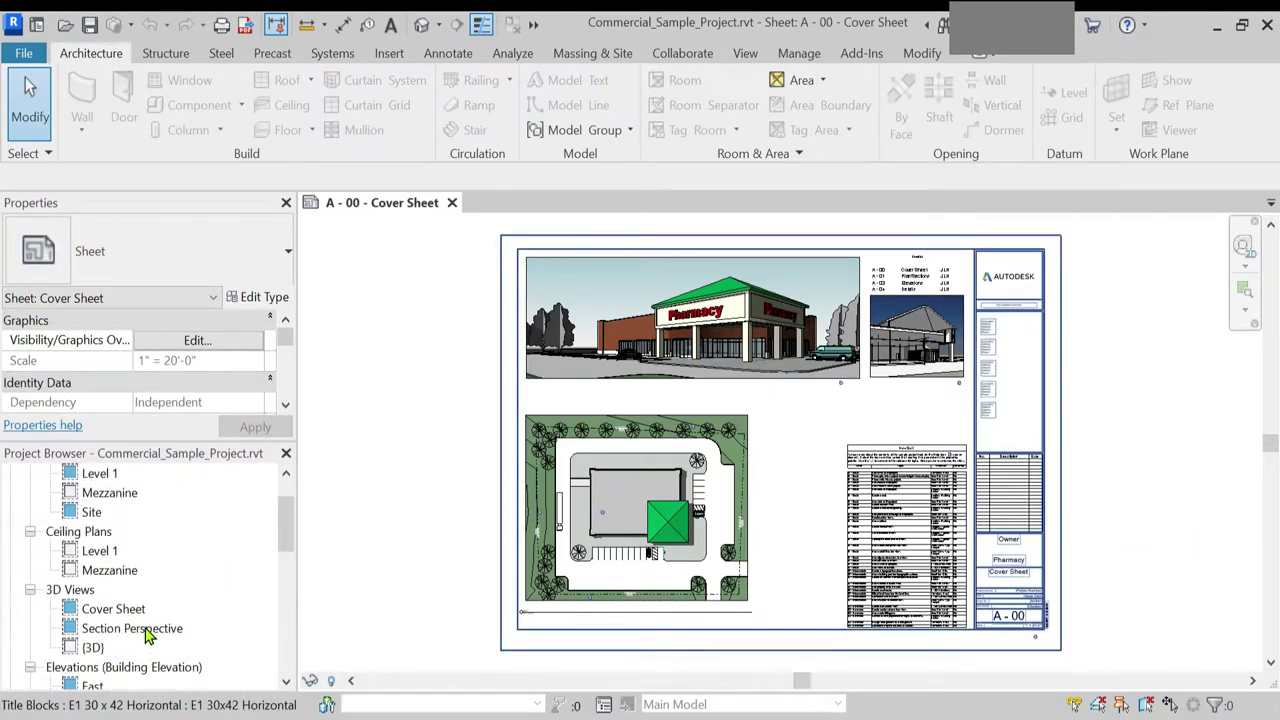
{"action": "double_click", "coordinate": [147, 630]}
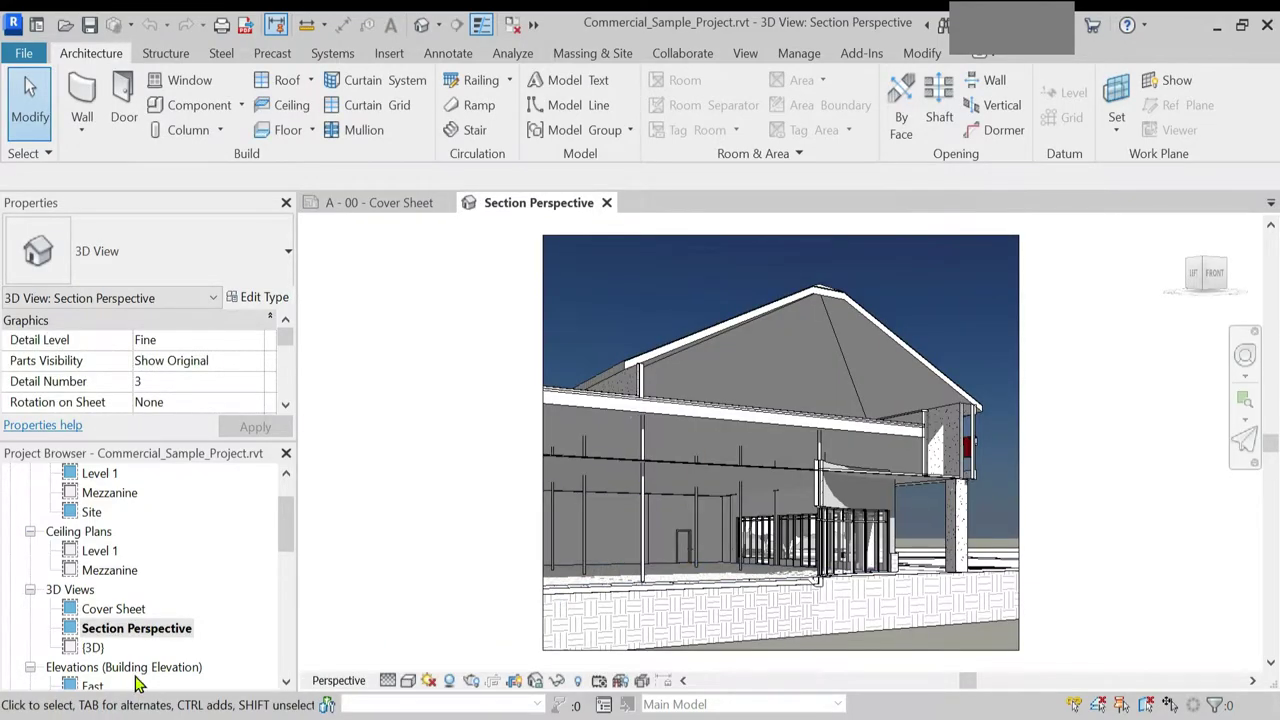
{"action": "double_click", "coordinate": [94, 649]}
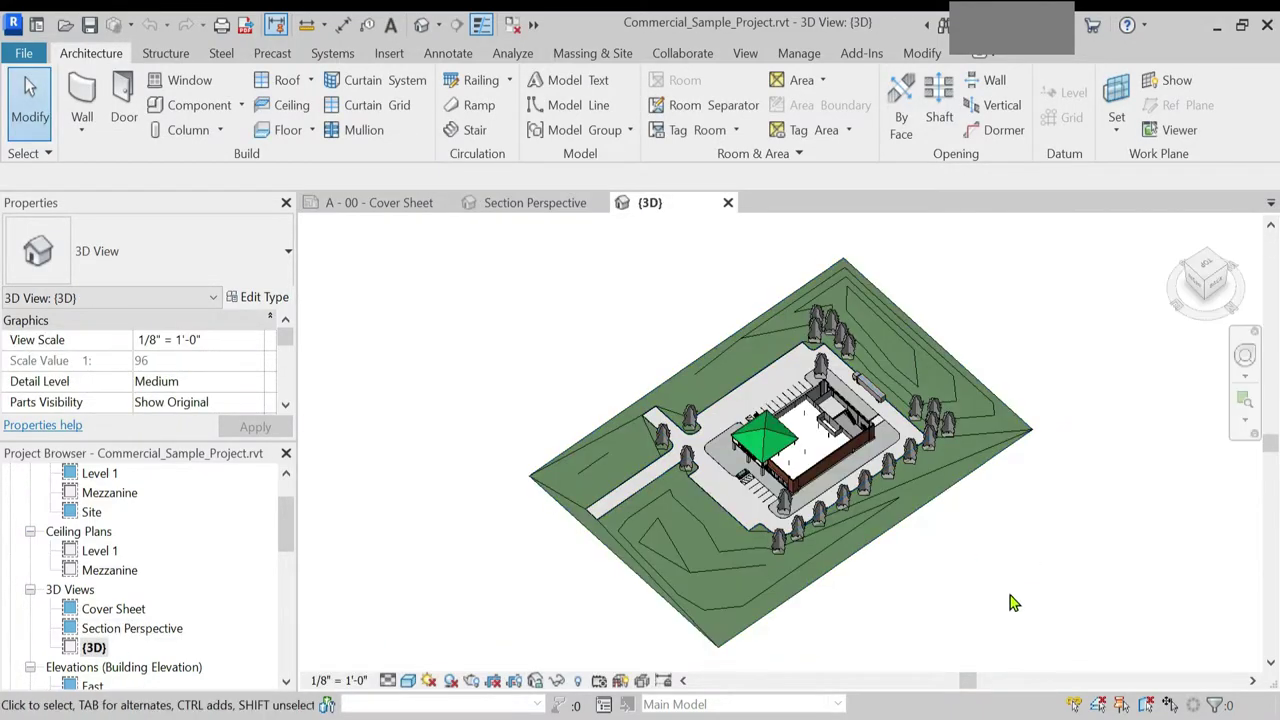
{"action": "double_click", "coordinate": [115, 609]}
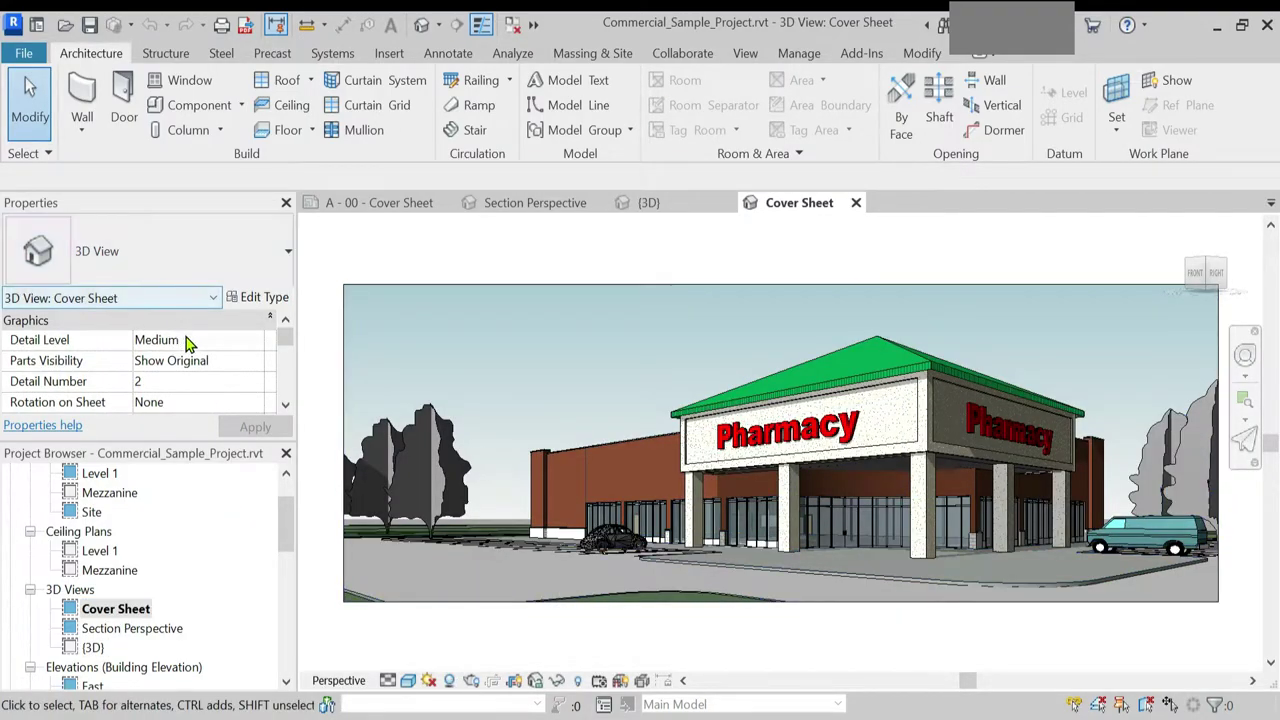
Step: Uncheck Far Clip Active for the Cover Sheet perspective view
{"action": "scroll", "coordinate": [186, 340], "scroll_direction": "down", "scroll_amount": 5}
{"action": "scroll", "coordinate": [186, 350], "scroll_direction": "down", "scroll_amount": 1}
{"action": "left_click", "coordinate": [145, 341]}
{"action": "left_click", "coordinate": [142, 340]}
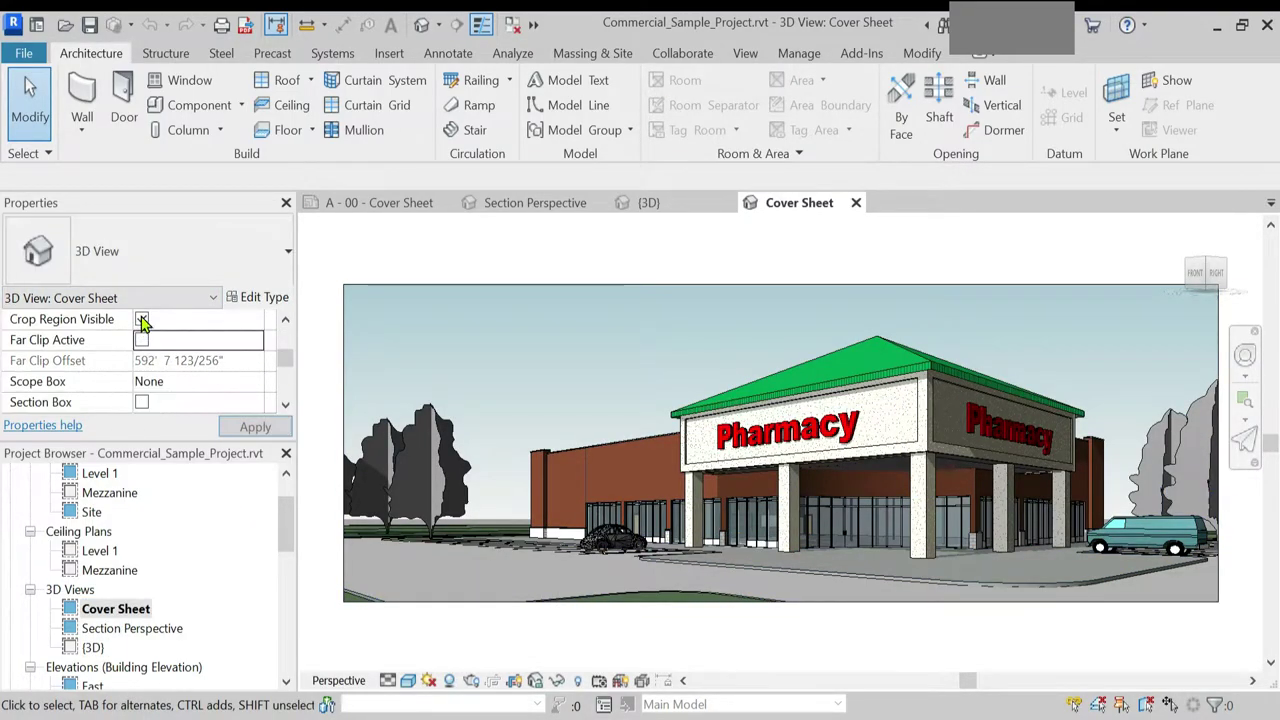
{"action": "scroll", "coordinate": [228, 370], "scroll_direction": "down", "scroll_amount": 2}
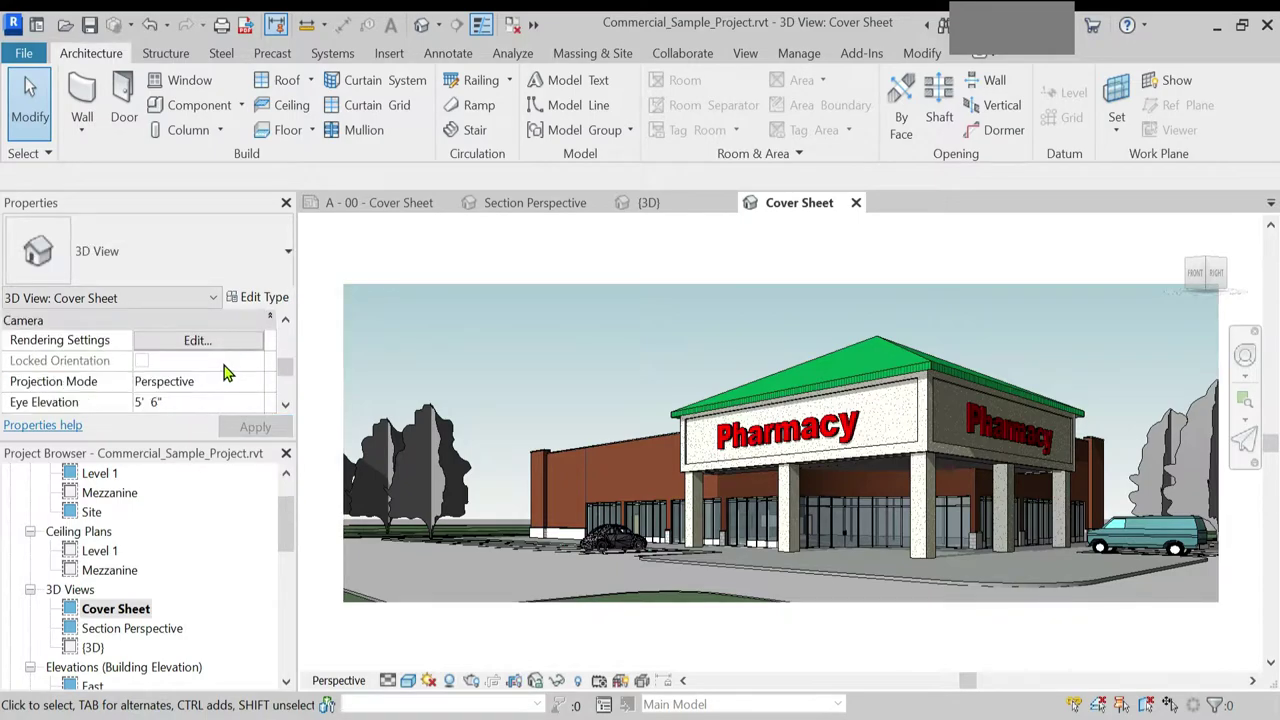
{"action": "scroll", "coordinate": [225, 372], "scroll_direction": "up", "scroll_amount": 1}
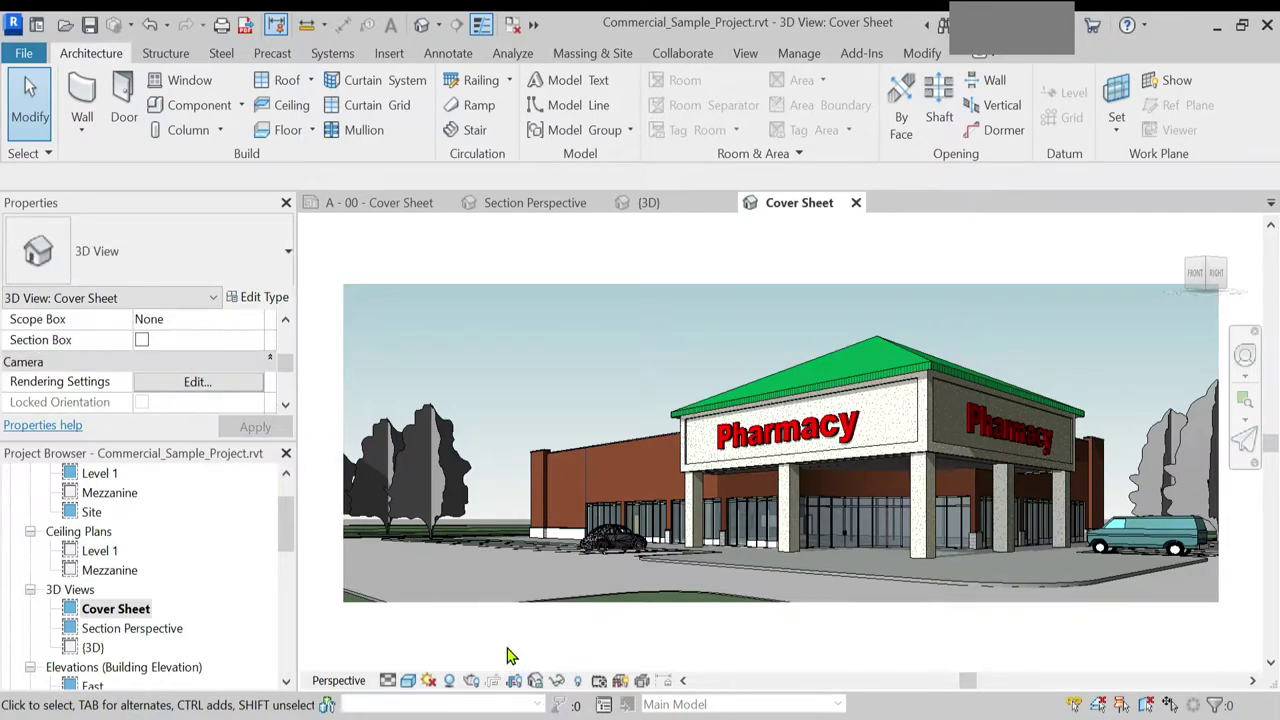
{"action": "scroll", "coordinate": [740, 598], "scroll_direction": "down", "scroll_amount": 1}
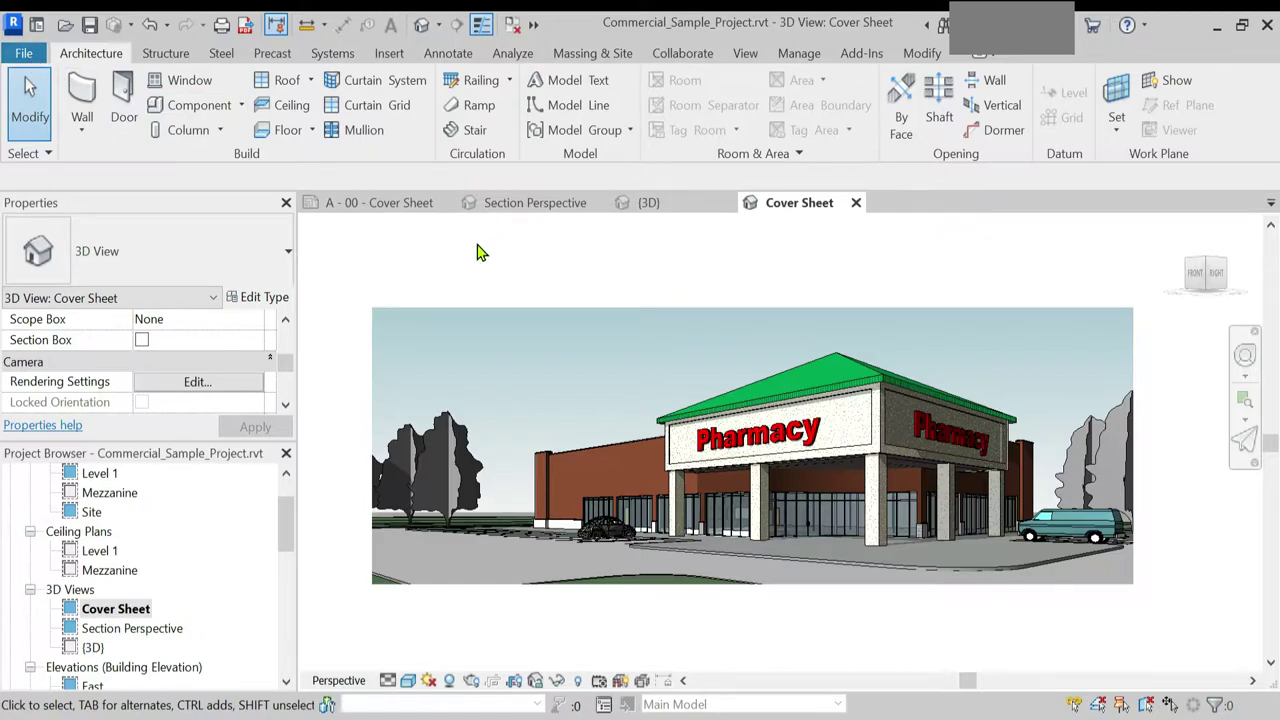
Step: In Visibility/Graphics, hide all analytical model and annotation categories
{"action": "key", "text": "v"}
{"action": "key", "text": "v"}
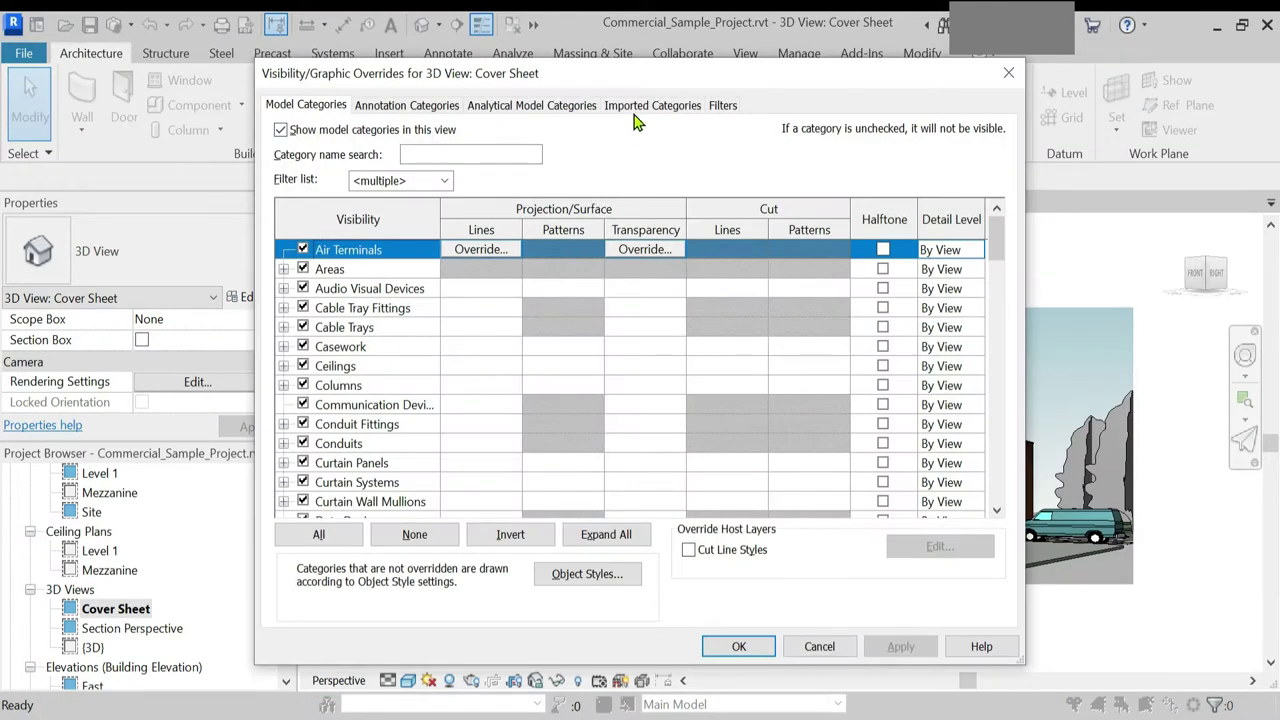
{"action": "left_click", "coordinate": [638, 106]}
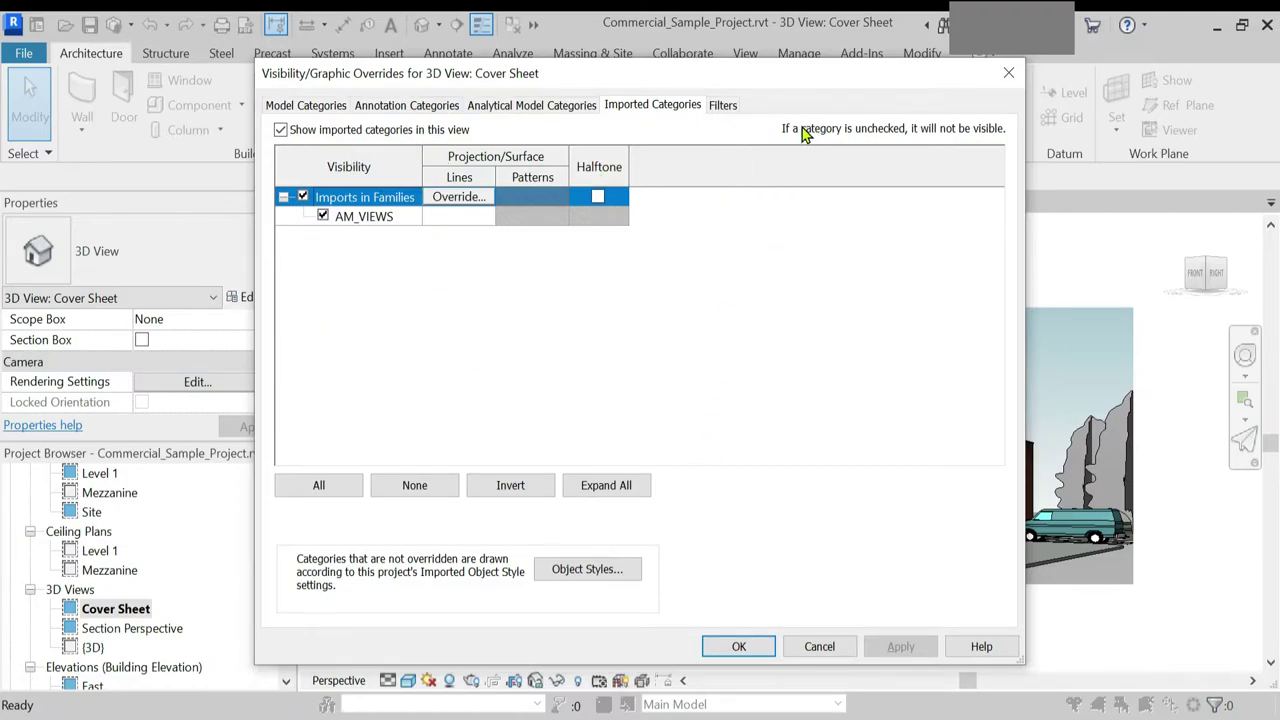
{"action": "left_click", "coordinate": [573, 108]}
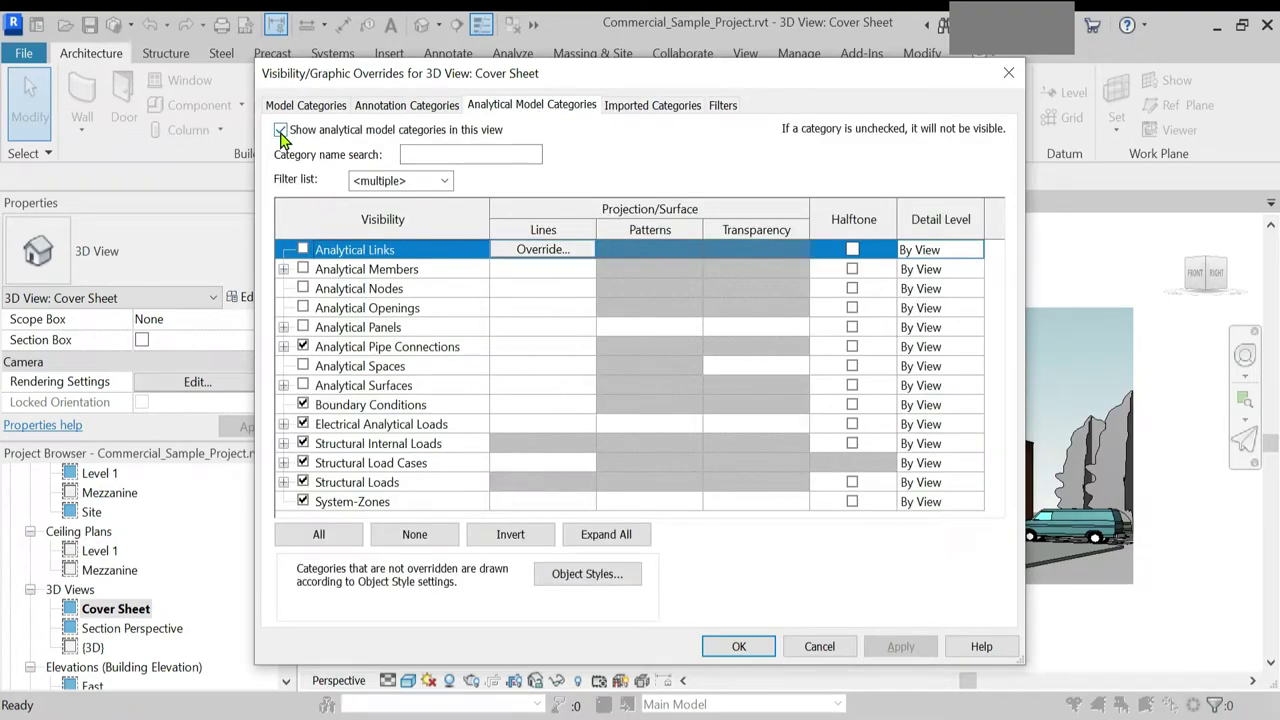
{"action": "left_click", "coordinate": [281, 130]}
{"action": "left_click", "coordinate": [420, 105]}
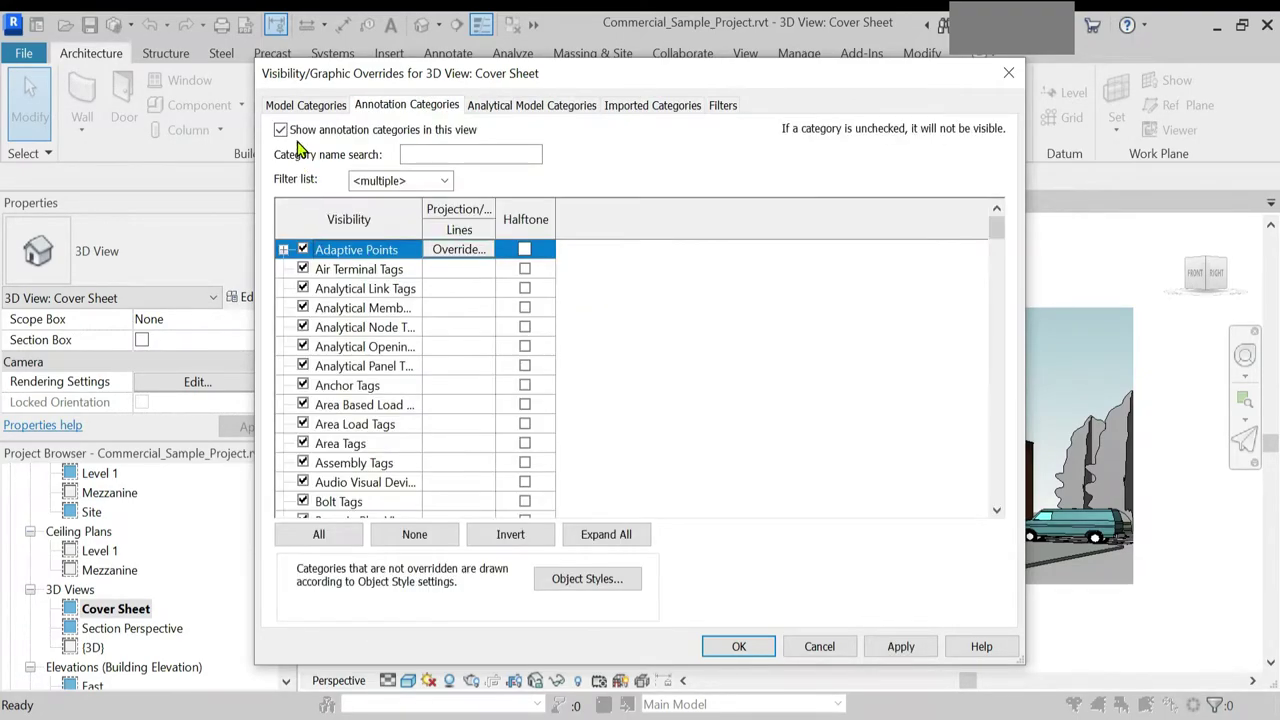
{"action": "left_click", "coordinate": [280, 131]}
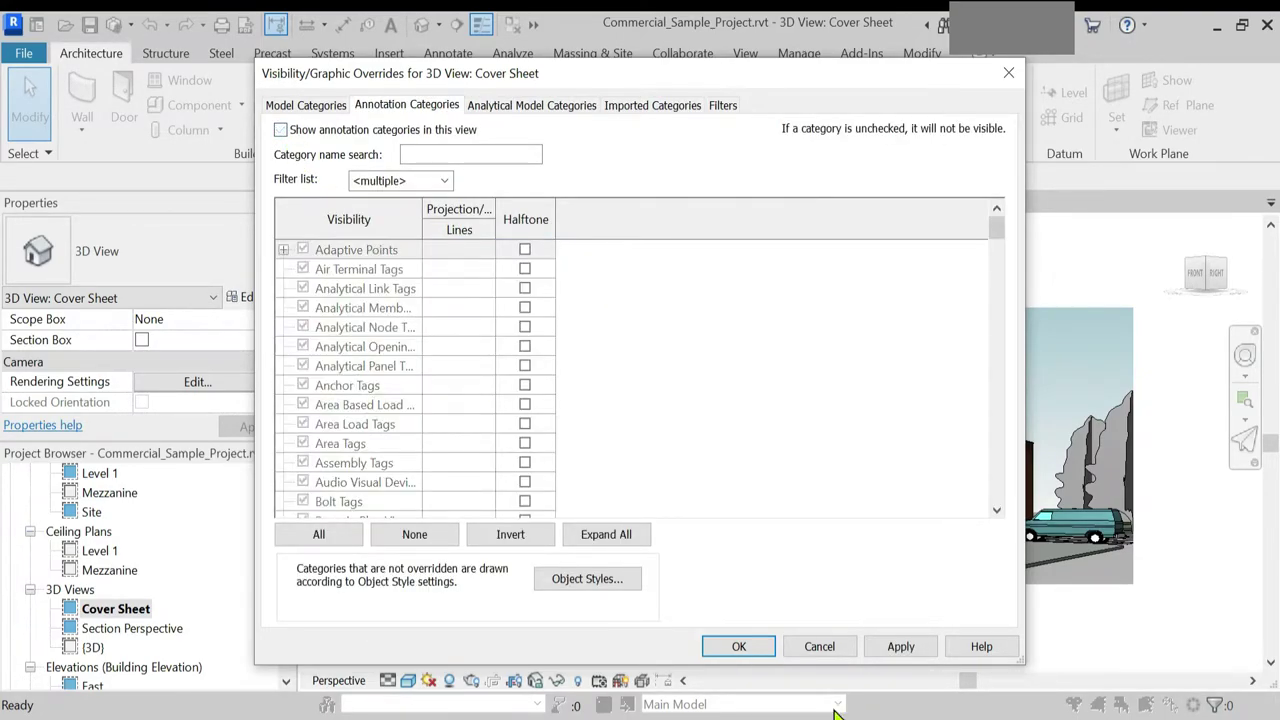
Step: Turn off the Topography model category and apply the visibility overrides
{"action": "left_click", "coordinate": [326, 106]}
{"action": "scroll", "coordinate": [405, 300], "scroll_direction": "down", "scroll_amount": 3}
{"action": "scroll", "coordinate": [380, 422], "scroll_direction": "down", "scroll_amount": 3}
{"action": "scroll", "coordinate": [380, 422], "scroll_direction": "down", "scroll_amount": 5}
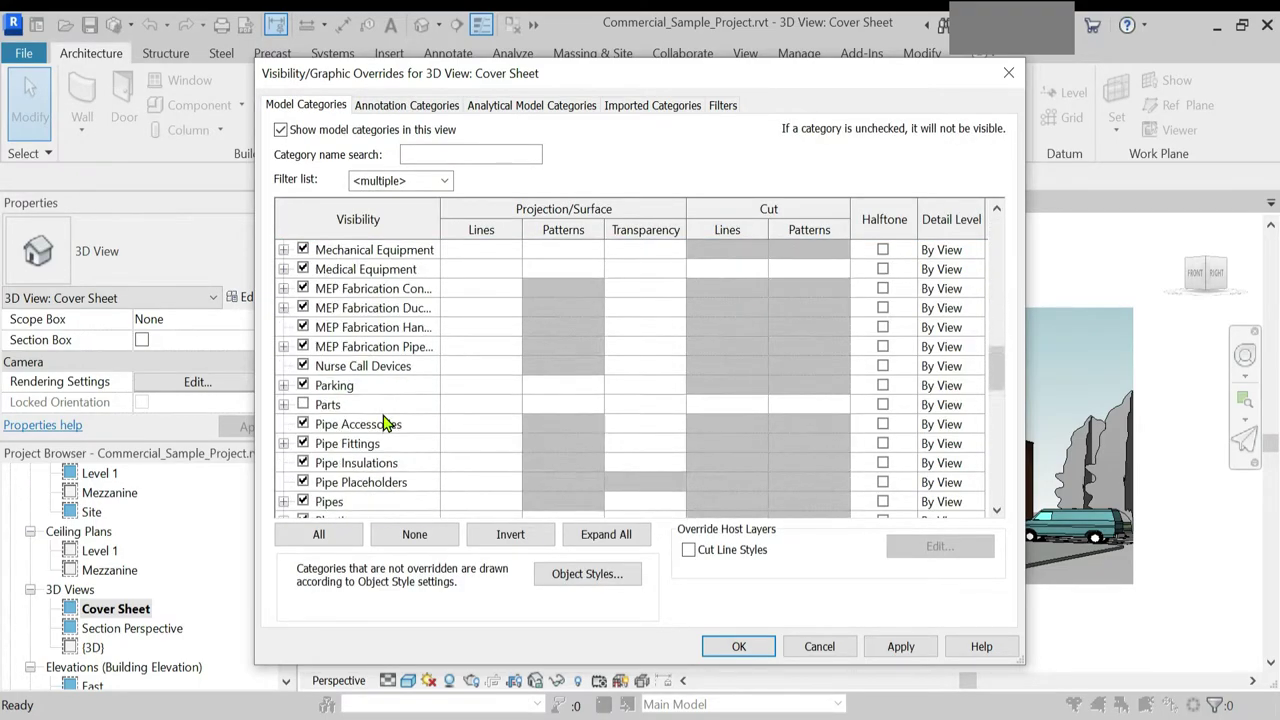
{"action": "scroll", "coordinate": [393, 424], "scroll_direction": "down", "scroll_amount": 3}
{"action": "scroll", "coordinate": [393, 424], "scroll_direction": "down", "scroll_amount": 4}
{"action": "scroll", "coordinate": [375, 424], "scroll_direction": "down", "scroll_amount": 4}
{"action": "scroll", "coordinate": [340, 424], "scroll_direction": "down", "scroll_amount": 1}
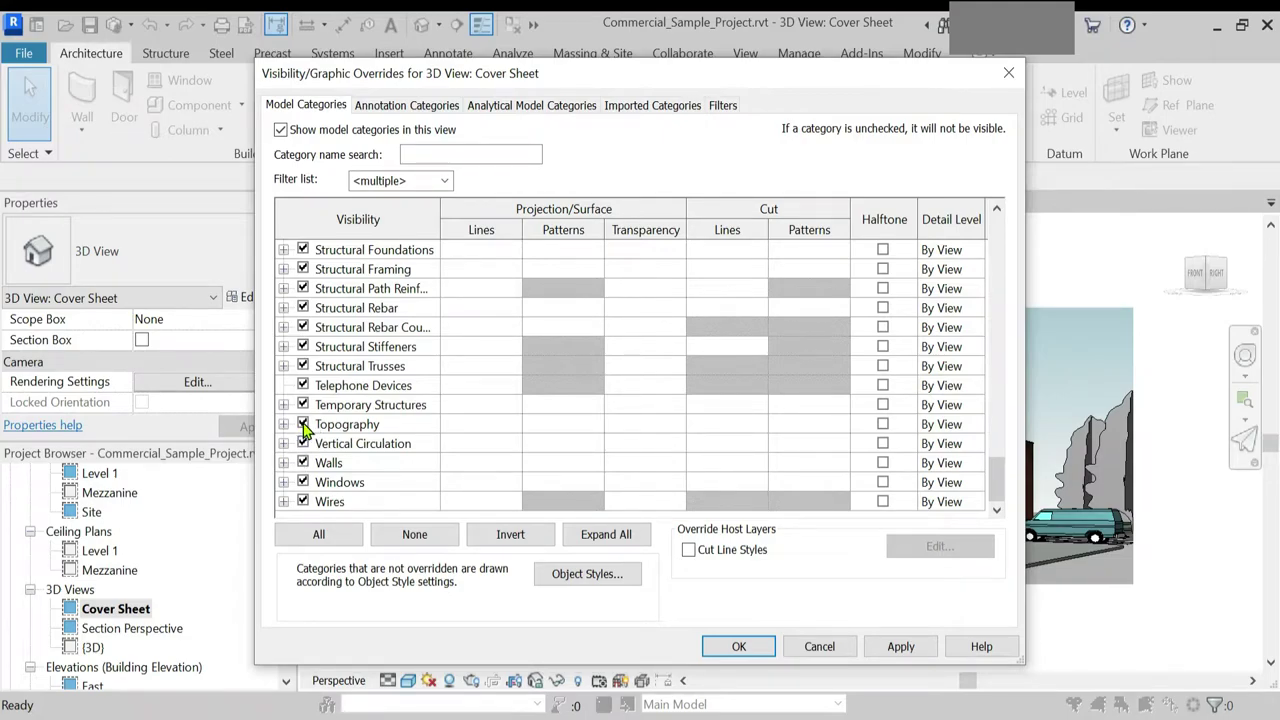
{"action": "left_click", "coordinate": [303, 424]}
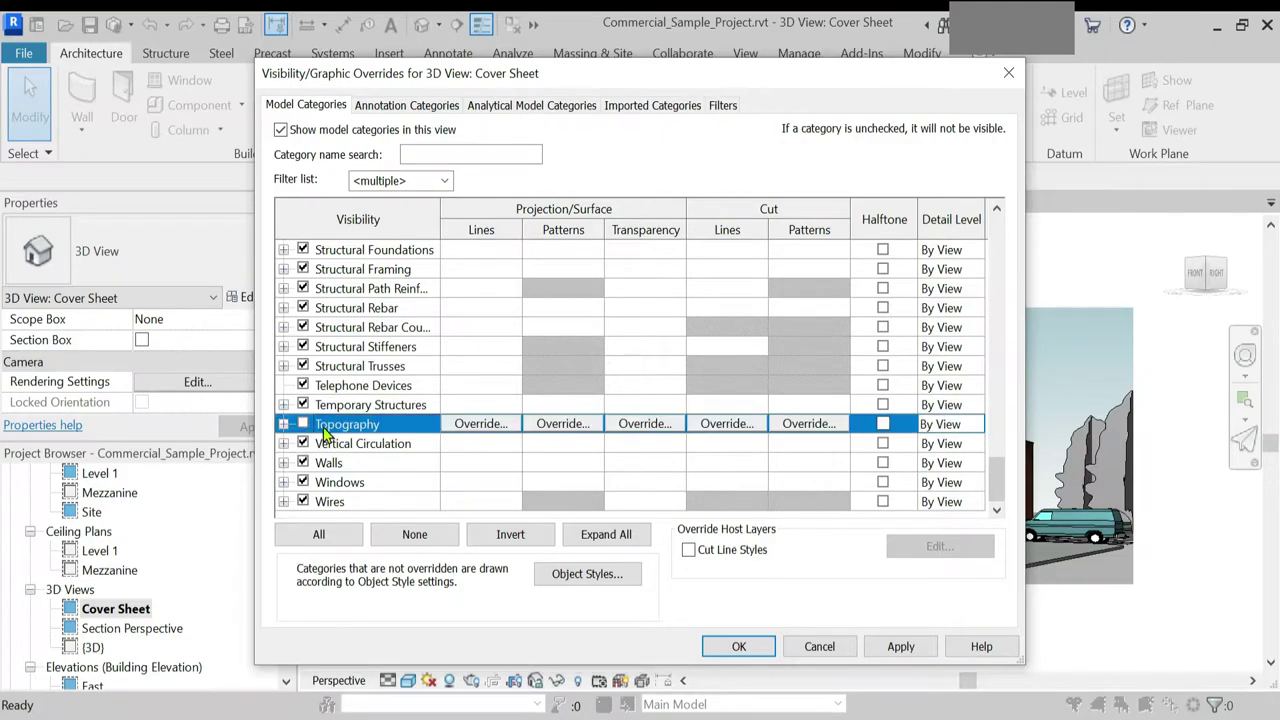
{"action": "left_click", "coordinate": [900, 646]}
{"action": "left_click", "coordinate": [740, 647]}
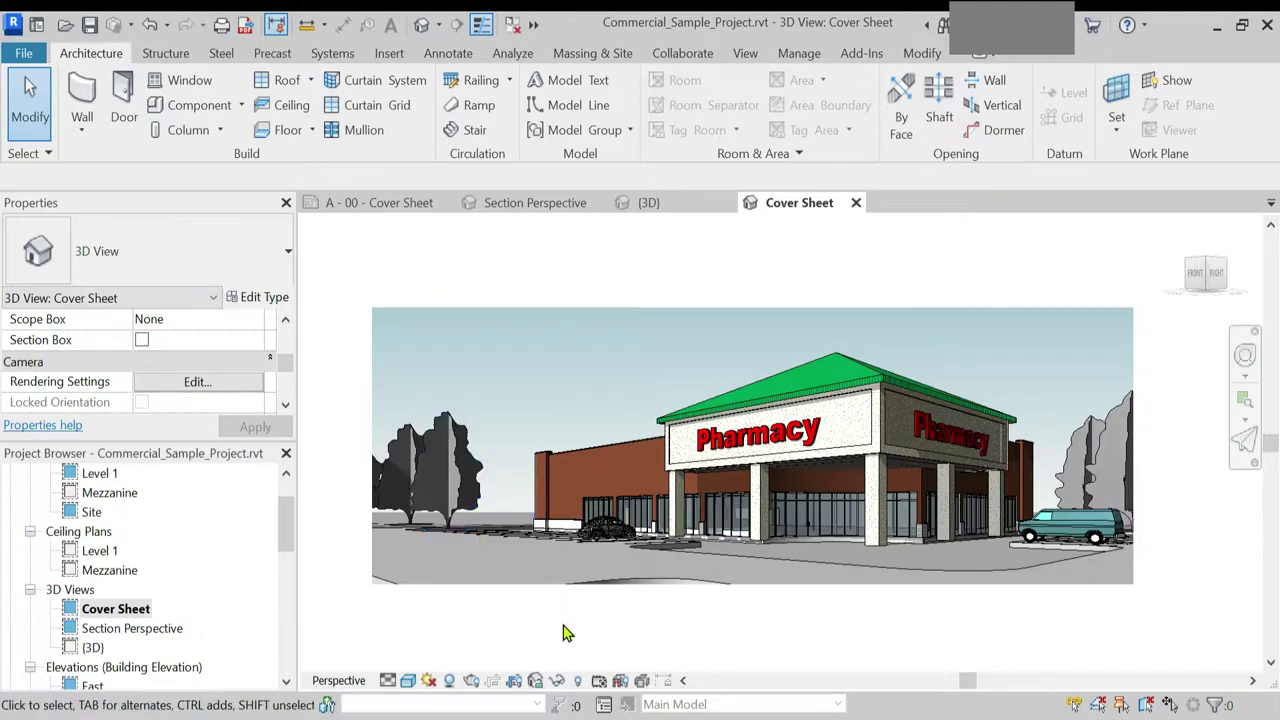
Step: Export the view to FBX as Commercial_Sample_3D with LOD on and no boundary edges
{"action": "left_click", "coordinate": [23, 53]}
{"action": "mouse_move", "coordinate": [72, 385]}
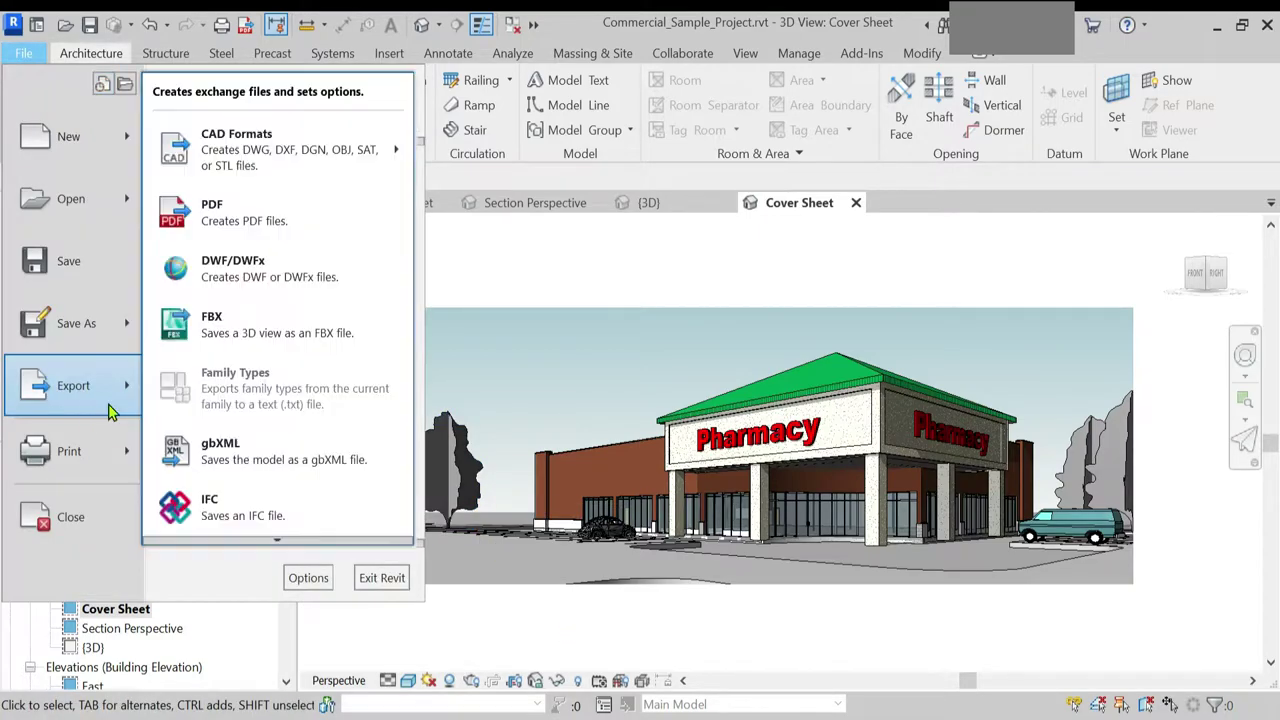
{"action": "left_click", "coordinate": [230, 340]}
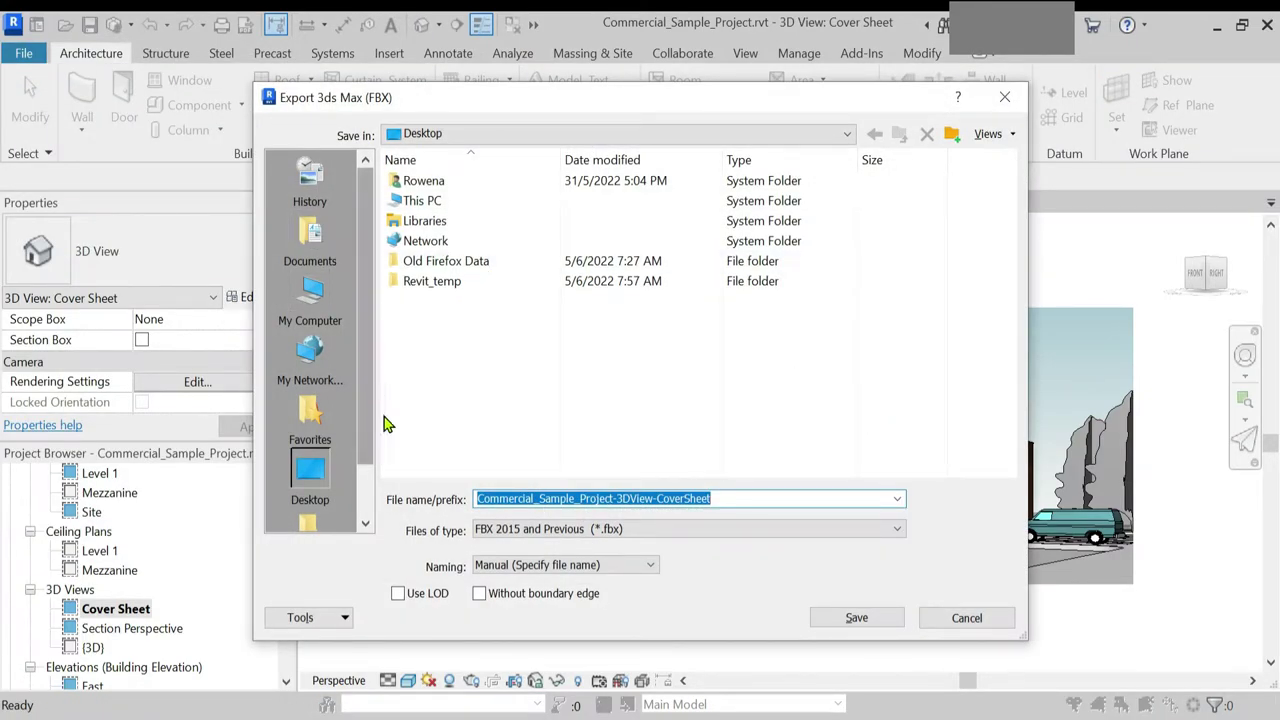
{"action": "left_click", "coordinate": [480, 594]}
{"action": "left_click", "coordinate": [399, 595]}
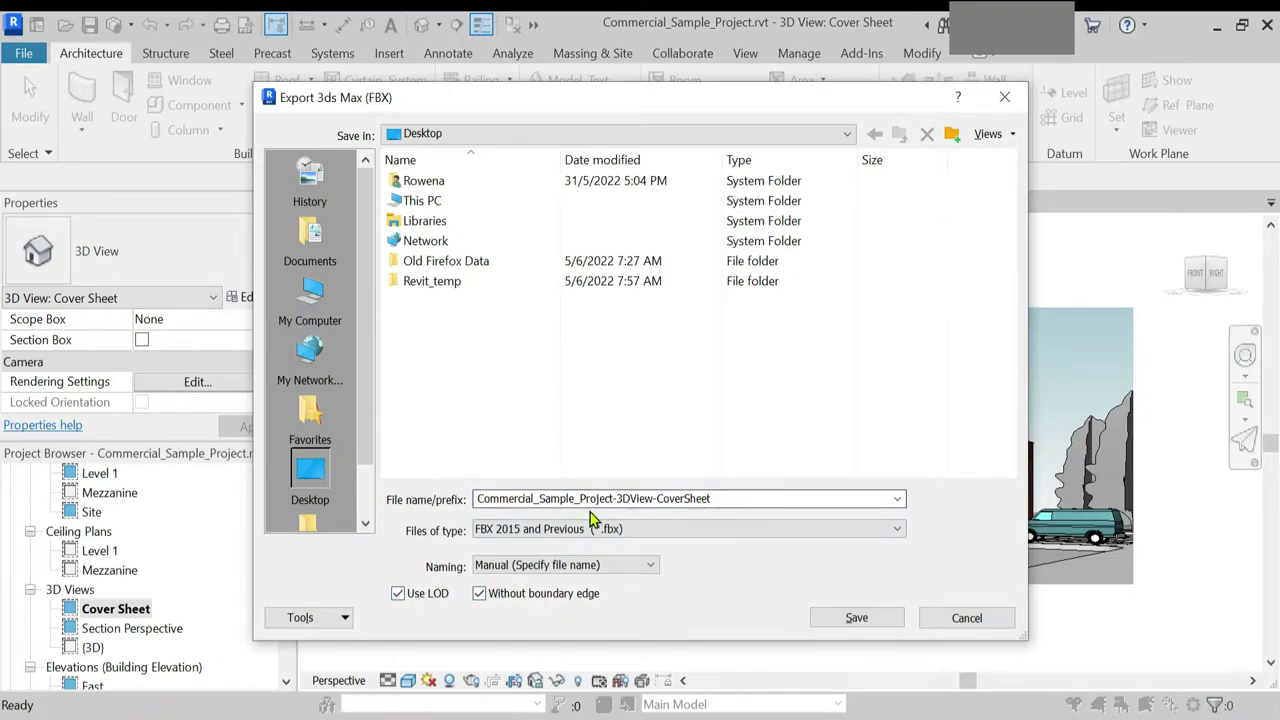
{"action": "double_click", "coordinate": [613, 498]}
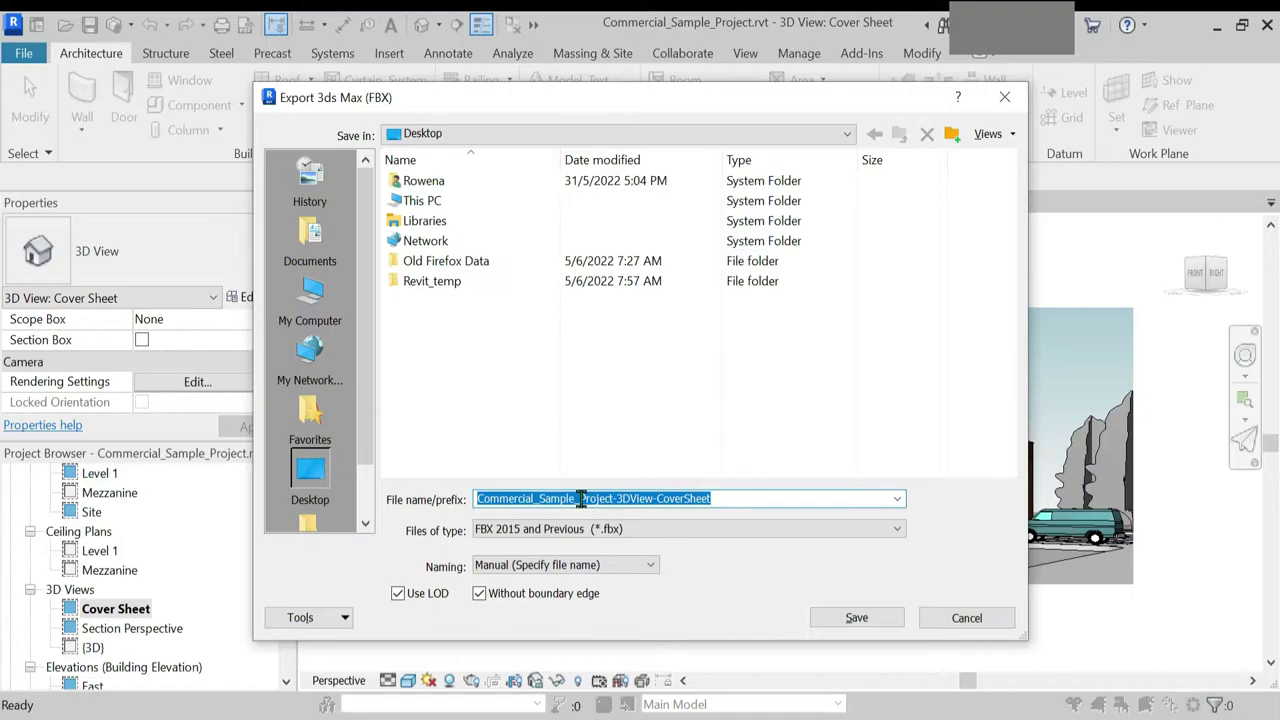
{"action": "left_click_drag", "start_coordinate": [580, 498], "coordinate": [725, 505]}
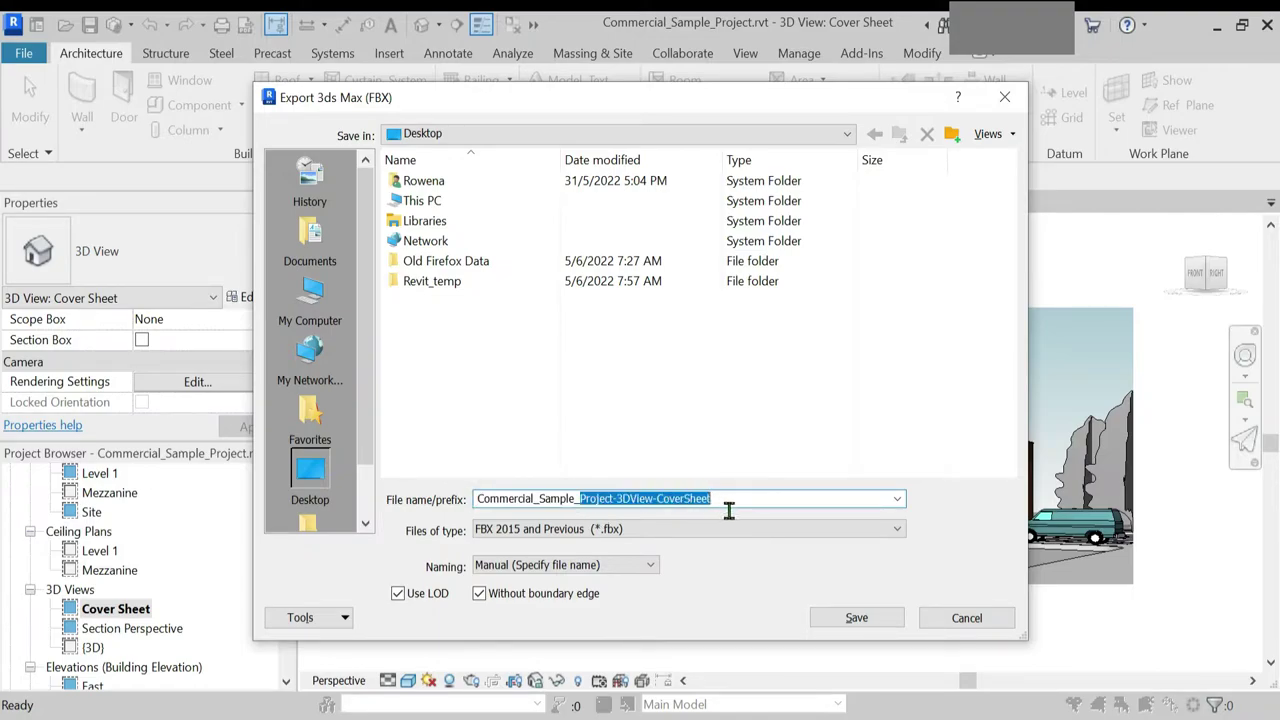
{"action": "type", "text": "3D"}
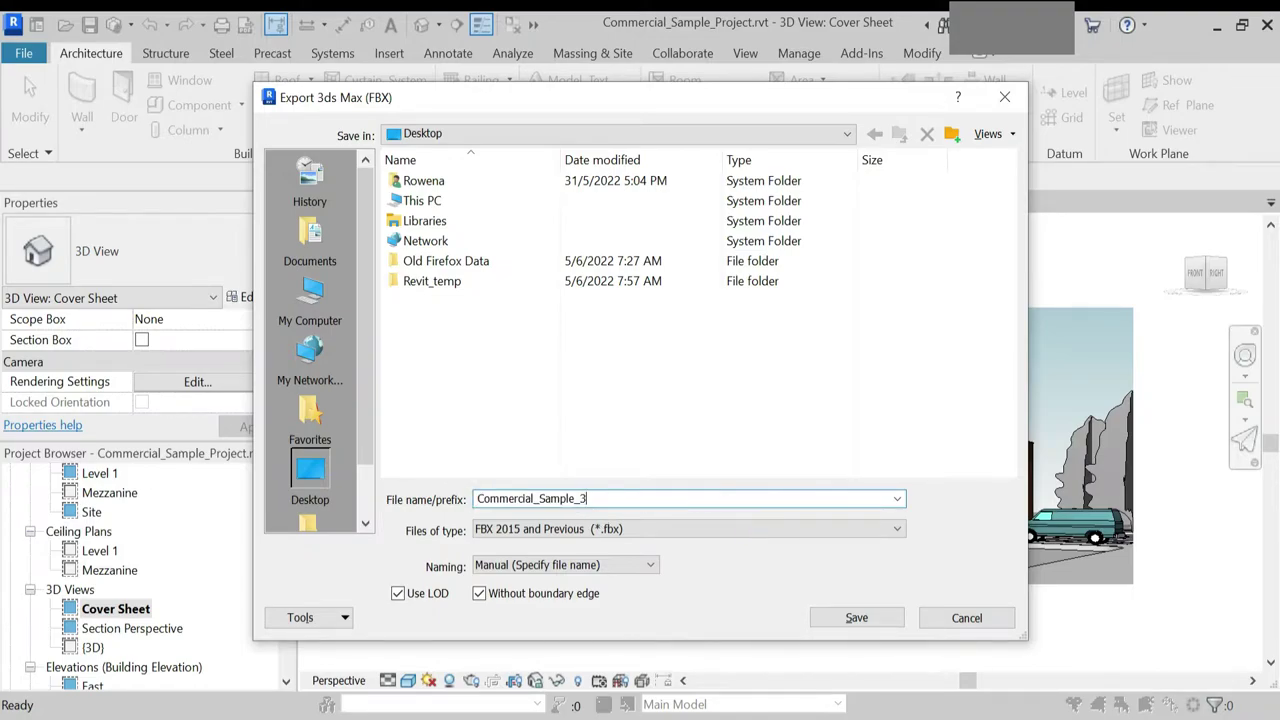
{"action": "left_click", "coordinate": [856, 618]}
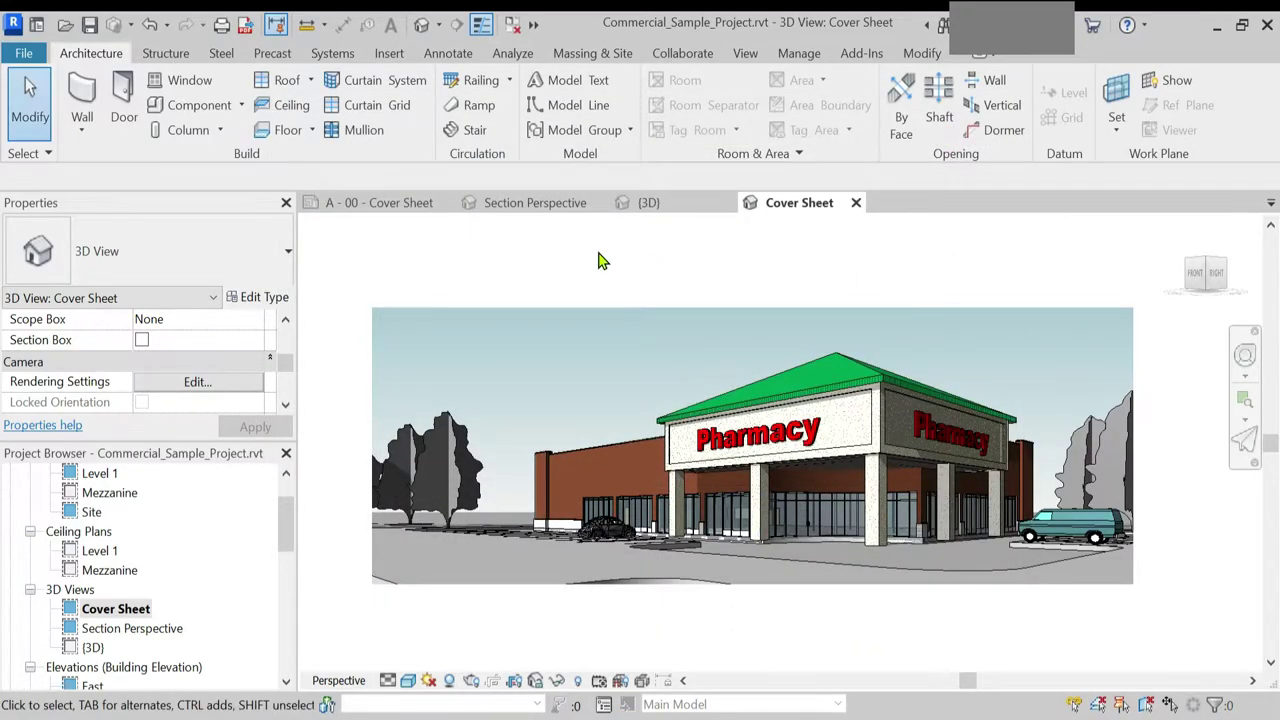
Step: Try saving the project on close with maximum backups 1, dismissing the read-only error
{"action": "left_click", "coordinate": [1267, 24]}
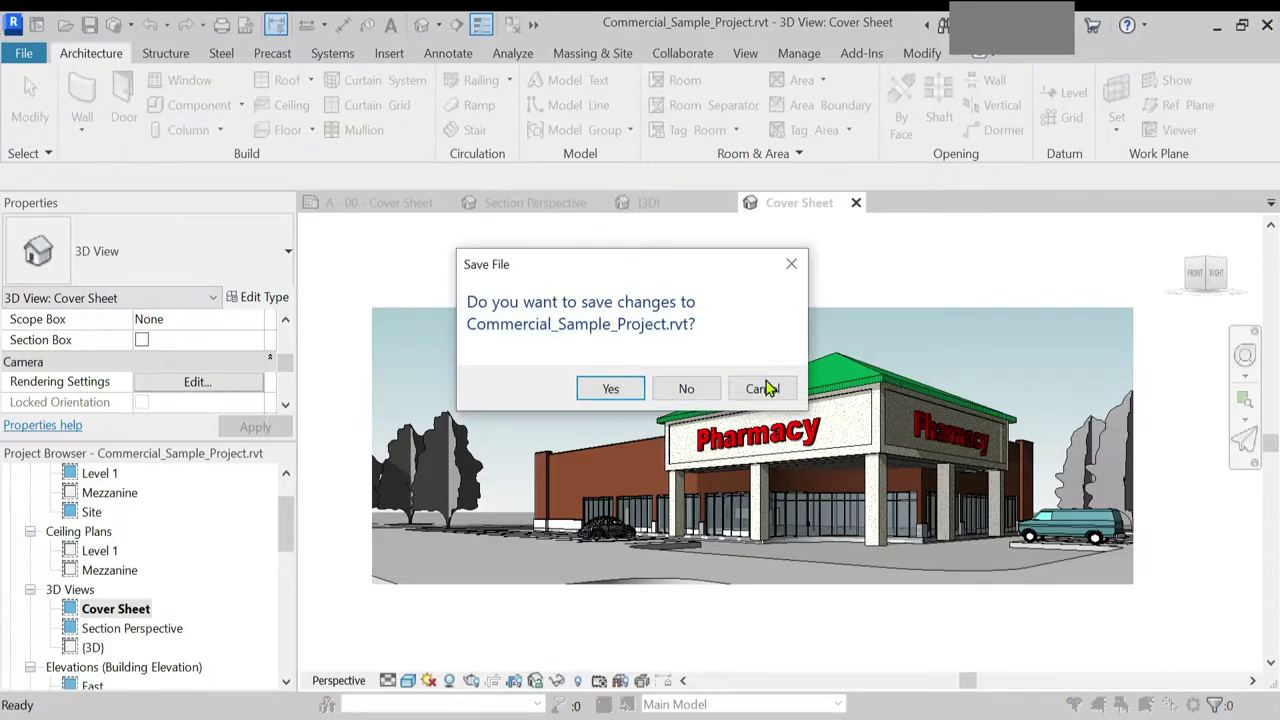
{"action": "left_click", "coordinate": [628, 392]}
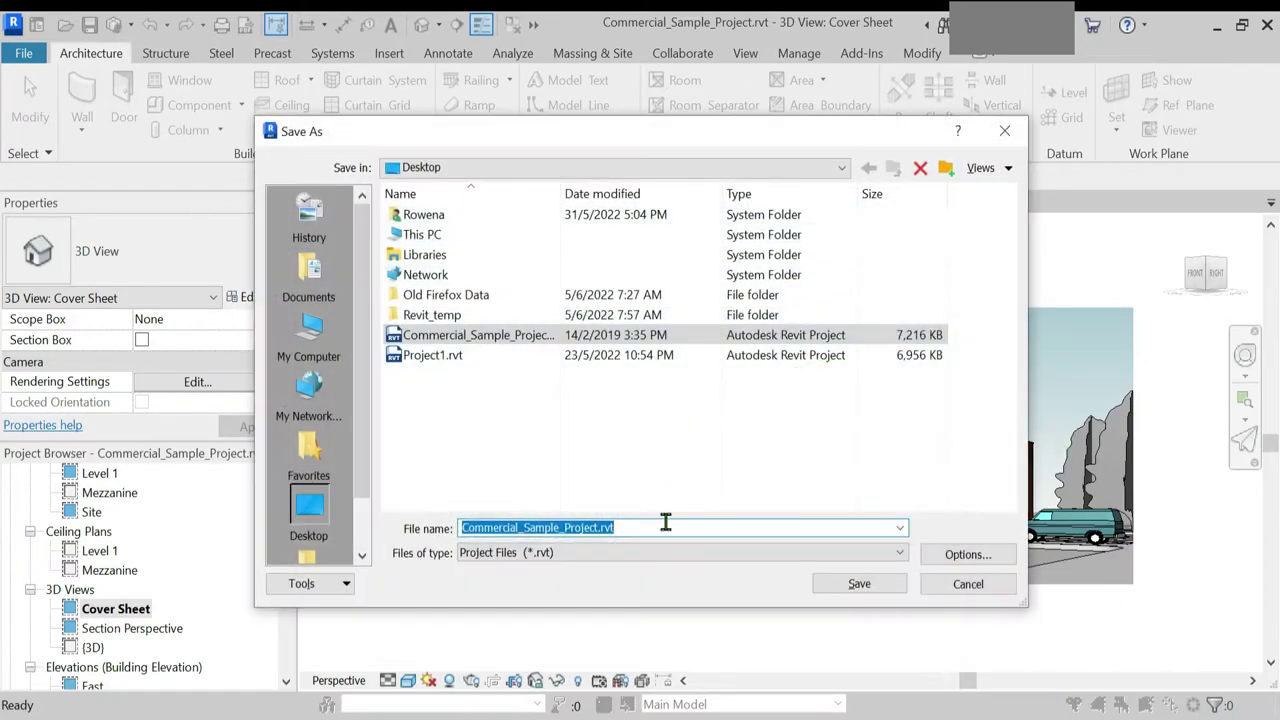
{"action": "left_click", "coordinate": [960, 554]}
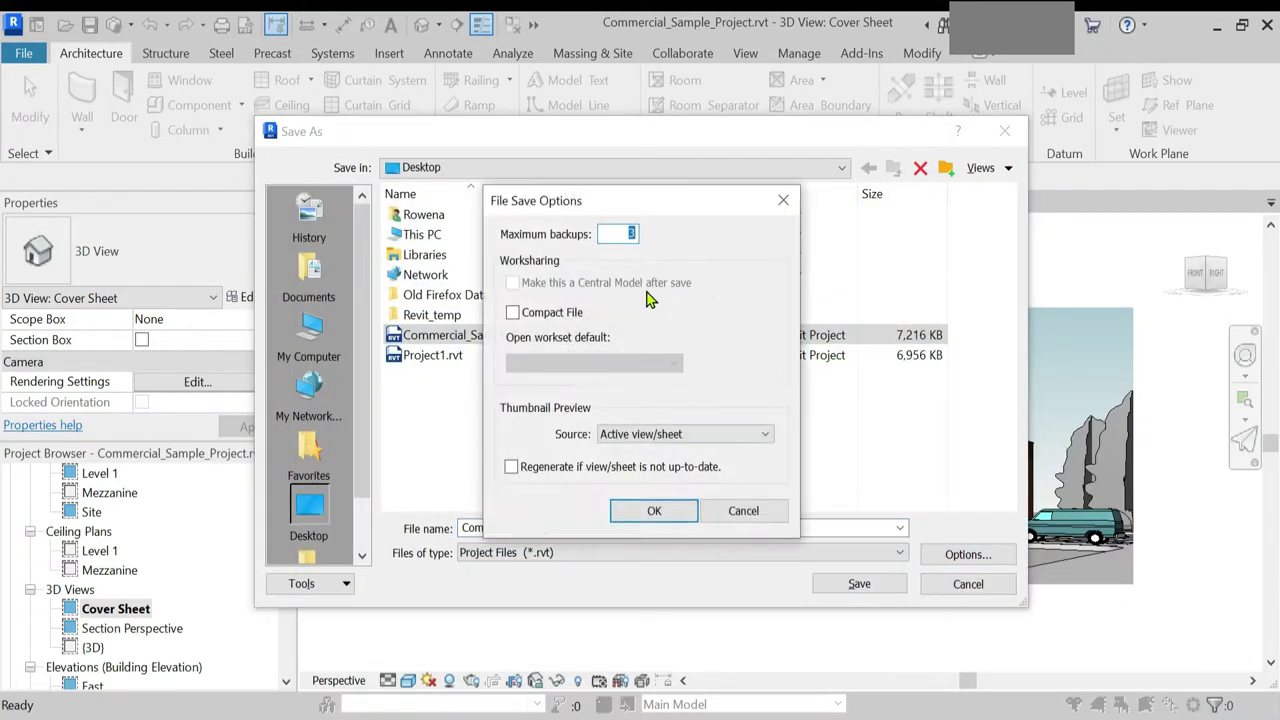
{"action": "type", "text": "1"}
{"action": "left_click", "coordinate": [648, 511]}
{"action": "left_click", "coordinate": [852, 584]}
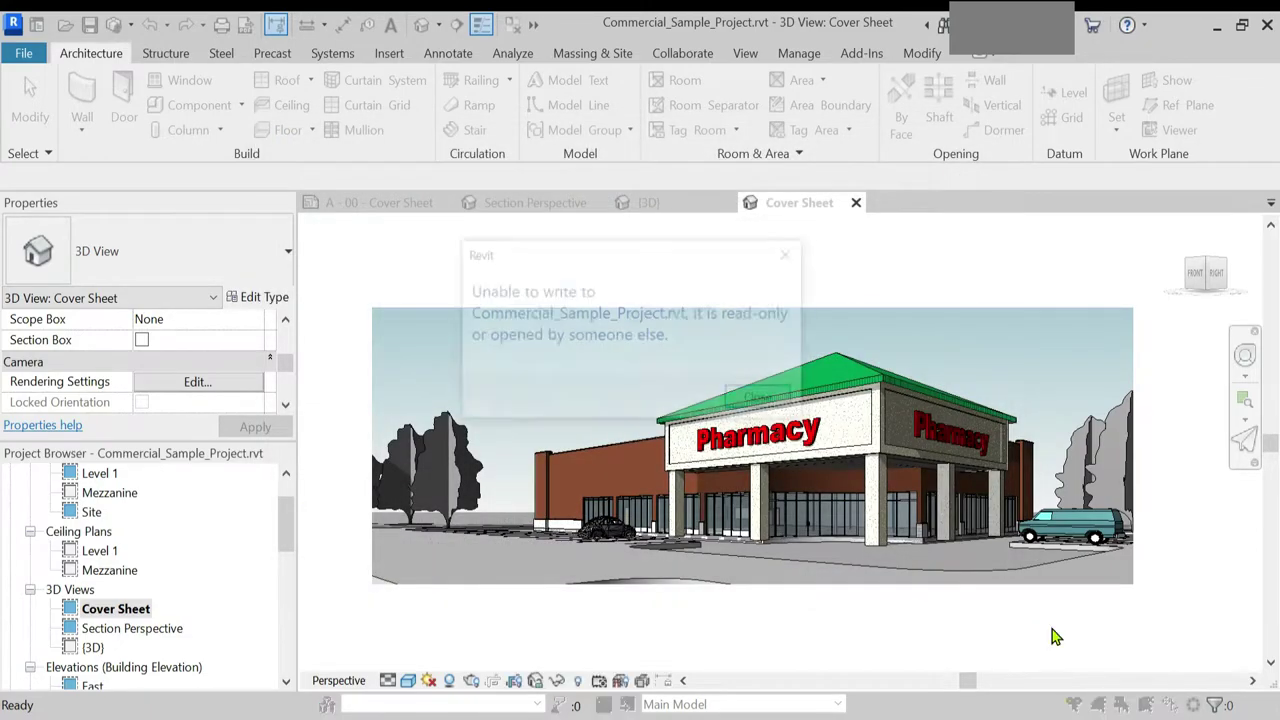
{"action": "left_click", "coordinate": [760, 397]}
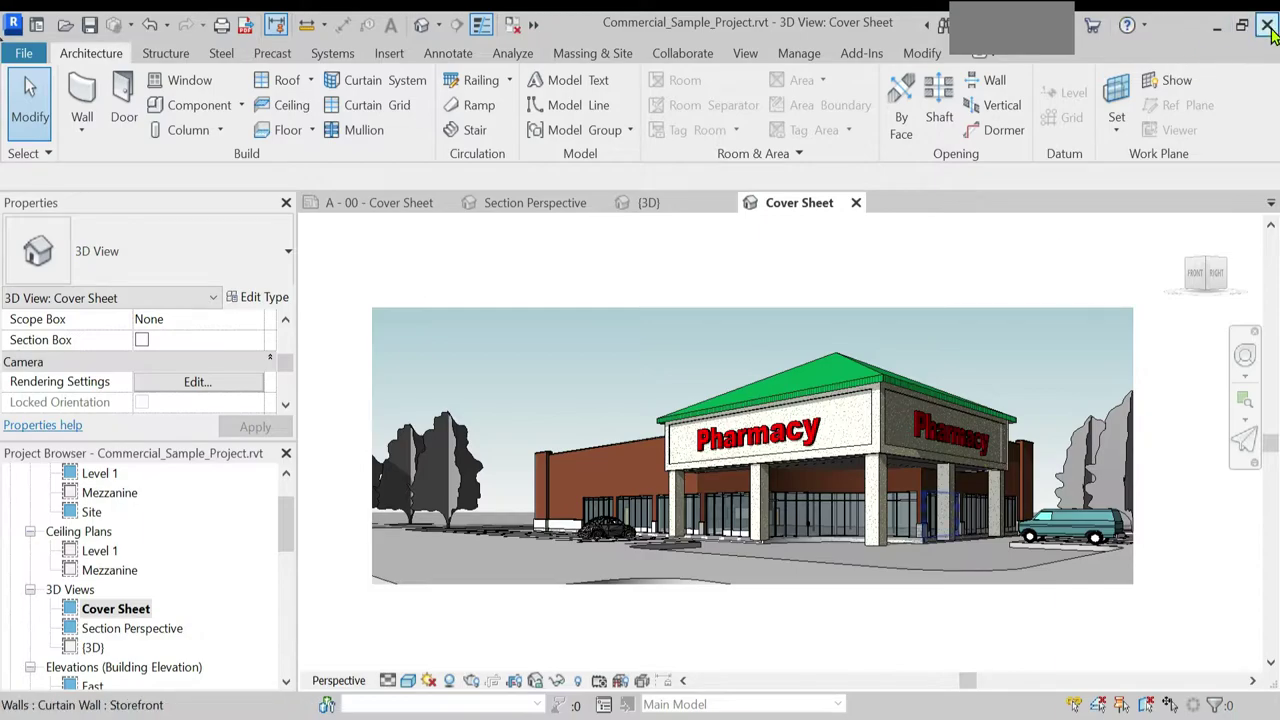
Step: Save the project as Commercial_Sample_Project-1 on the Desktop with one backup
{"action": "key", "text": "alt+F4"}
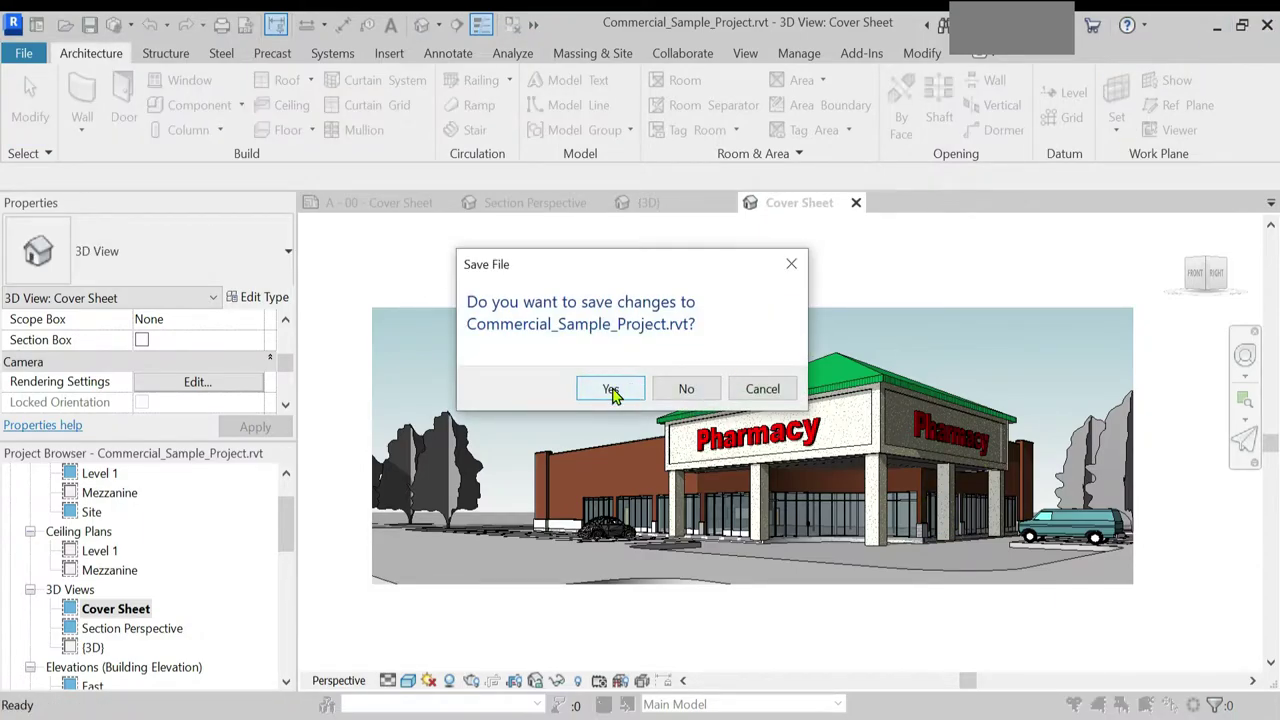
{"action": "left_click", "coordinate": [611, 390]}
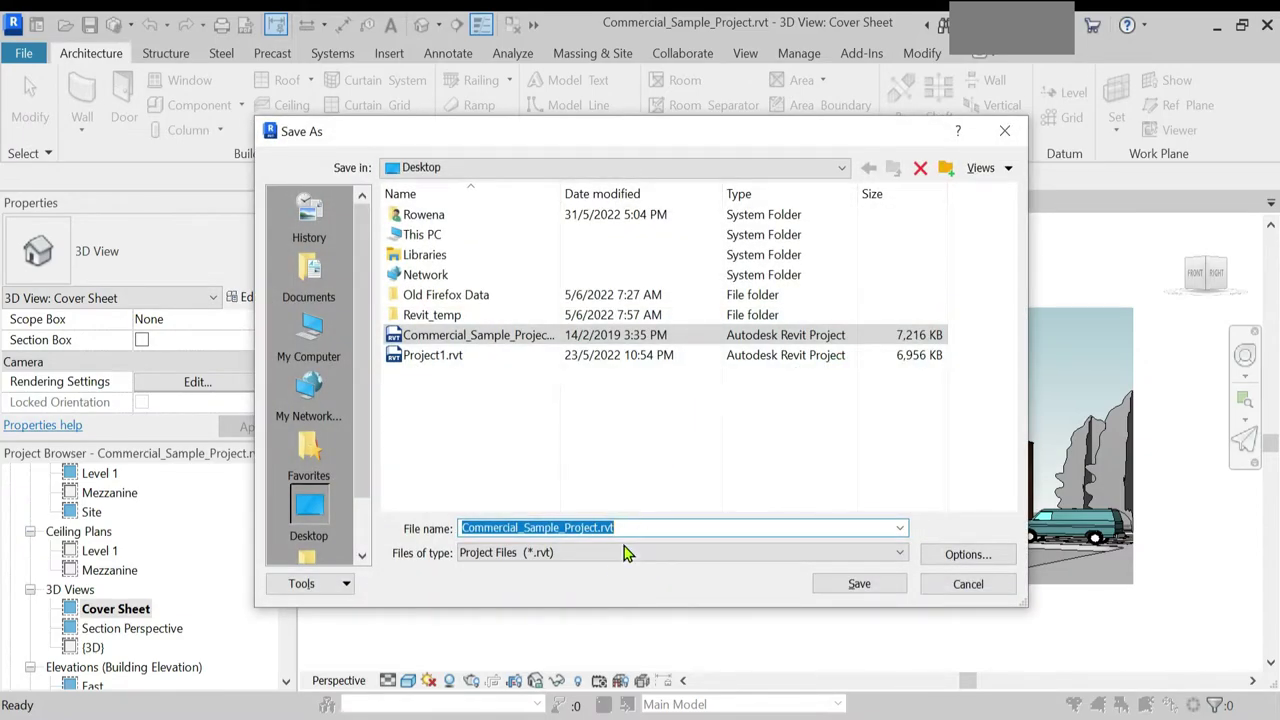
{"action": "left_click_drag", "start_coordinate": [624, 528], "coordinate": [598, 528]}
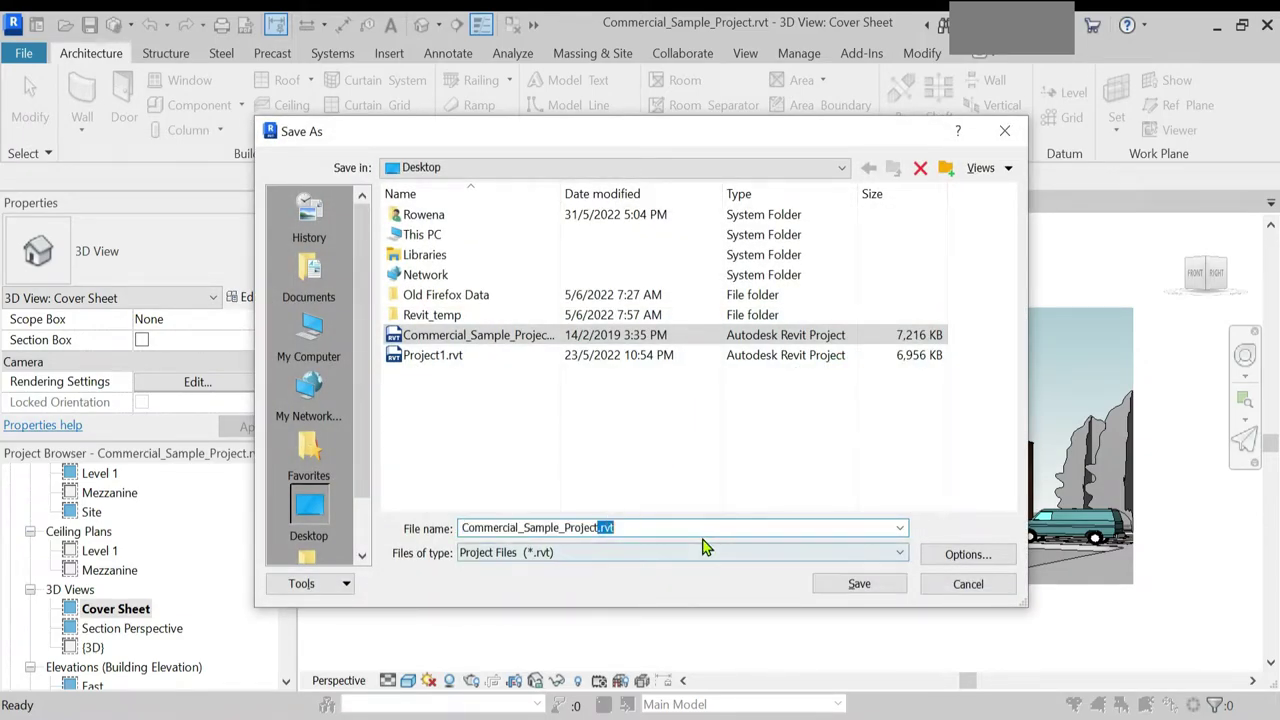
{"action": "type", "text": "1"}
{"action": "left_click", "coordinate": [966, 555]}
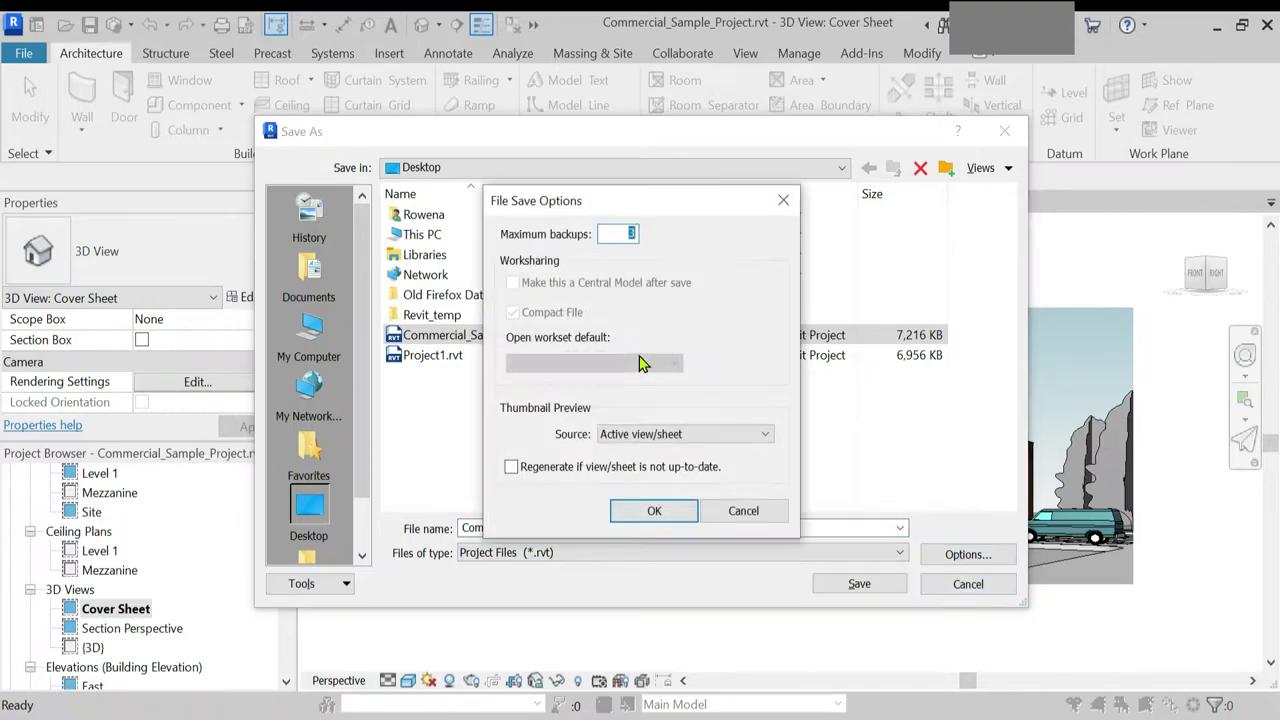
{"action": "type", "text": "1"}
{"action": "left_click", "coordinate": [654, 511]}
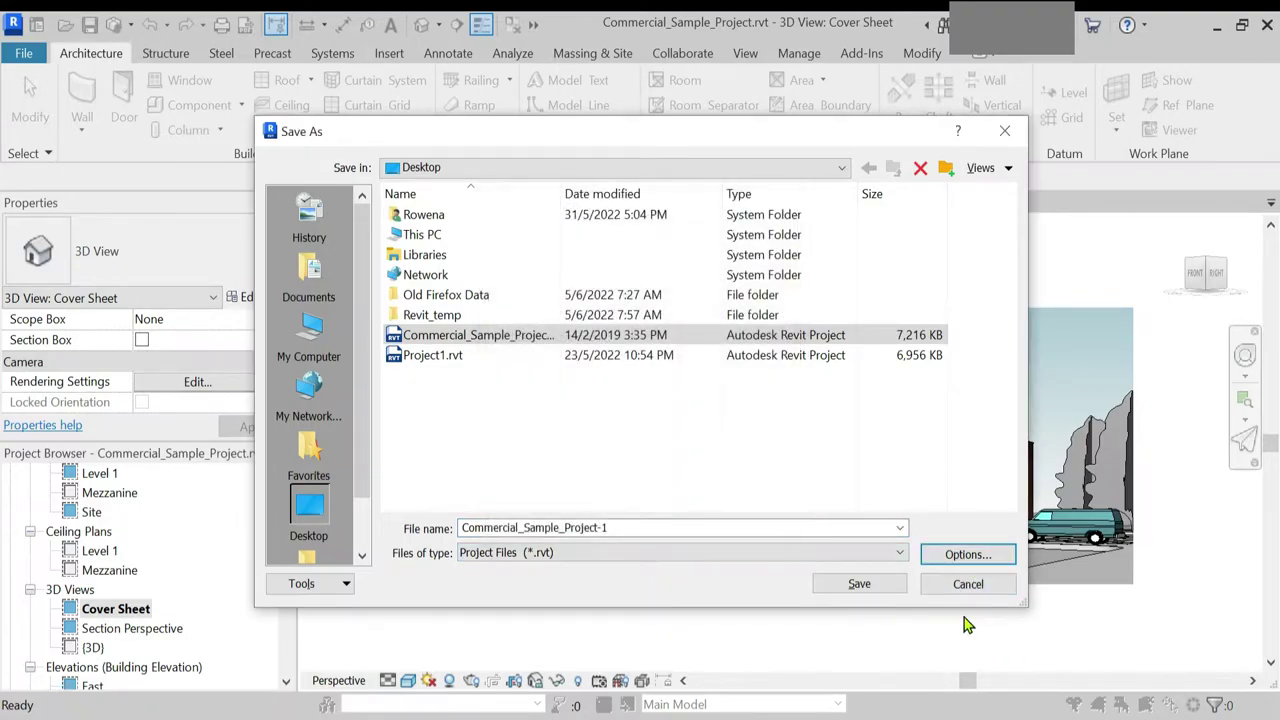
{"action": "left_click", "coordinate": [862, 588]}
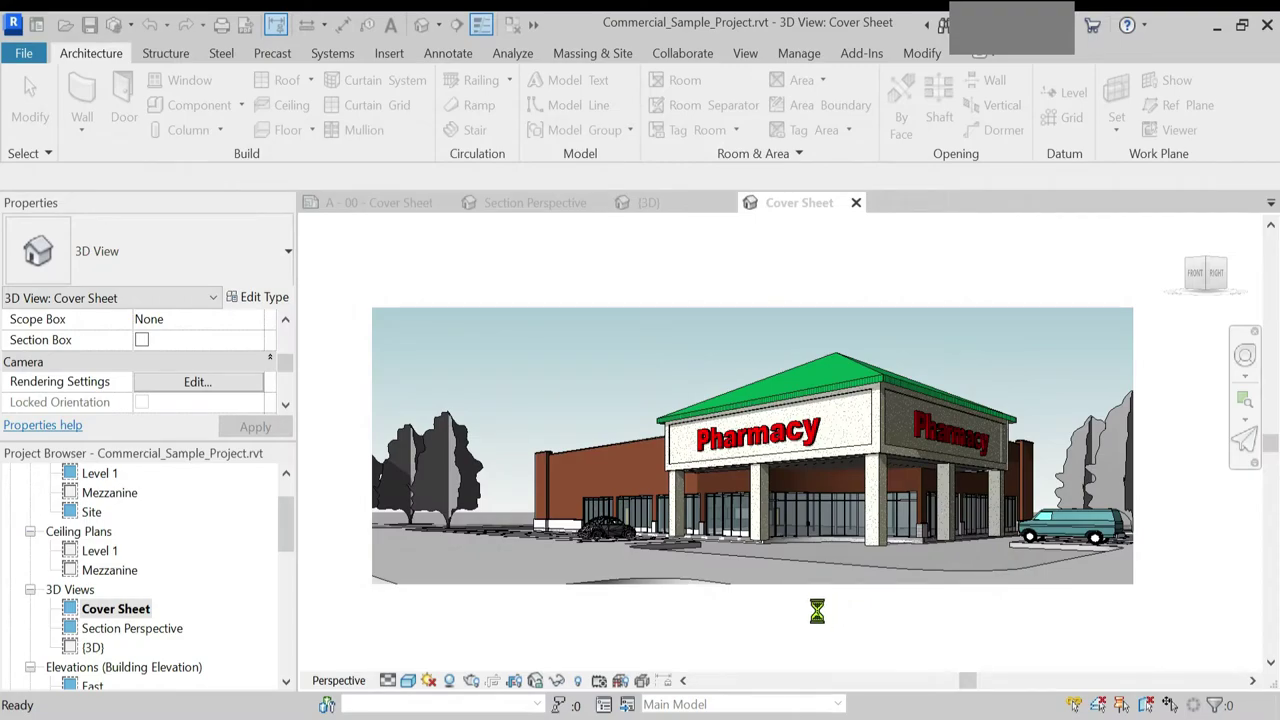
Step: Launch 3ds Max 2023 by searching '3d' in the Start menu
{"action": "key", "text": "super"}
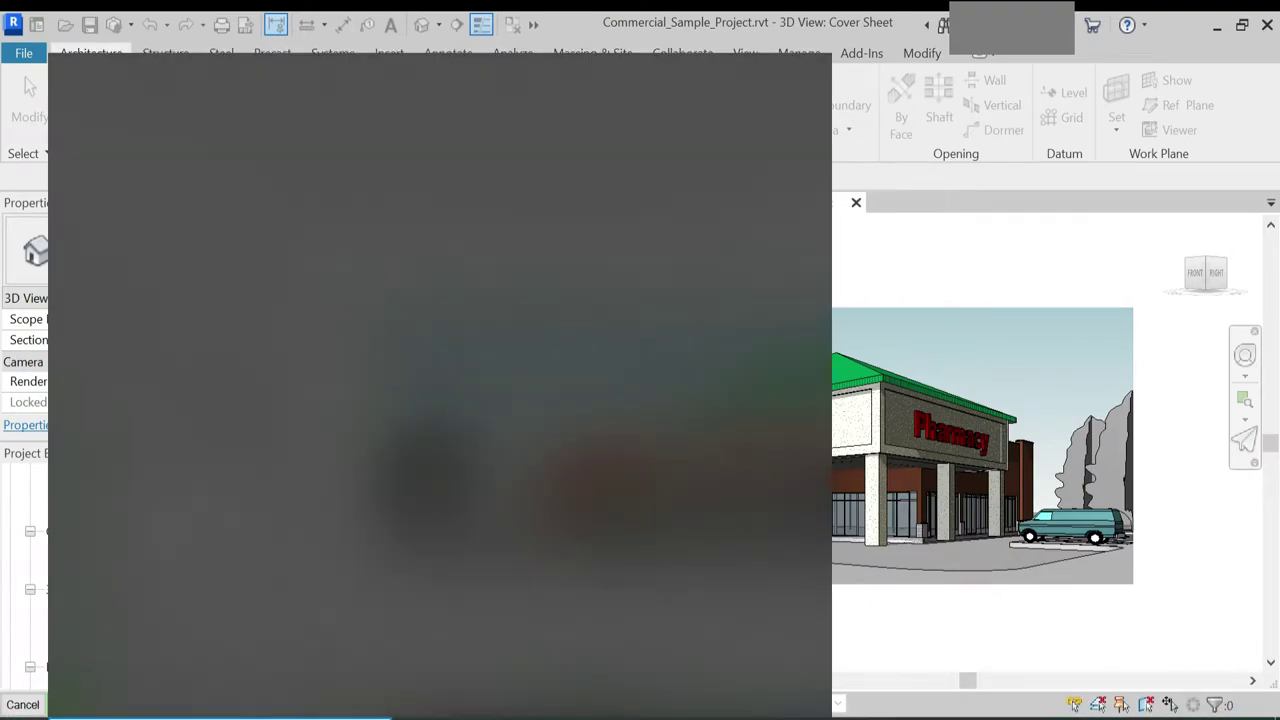
{"action": "type", "text": "3d"}
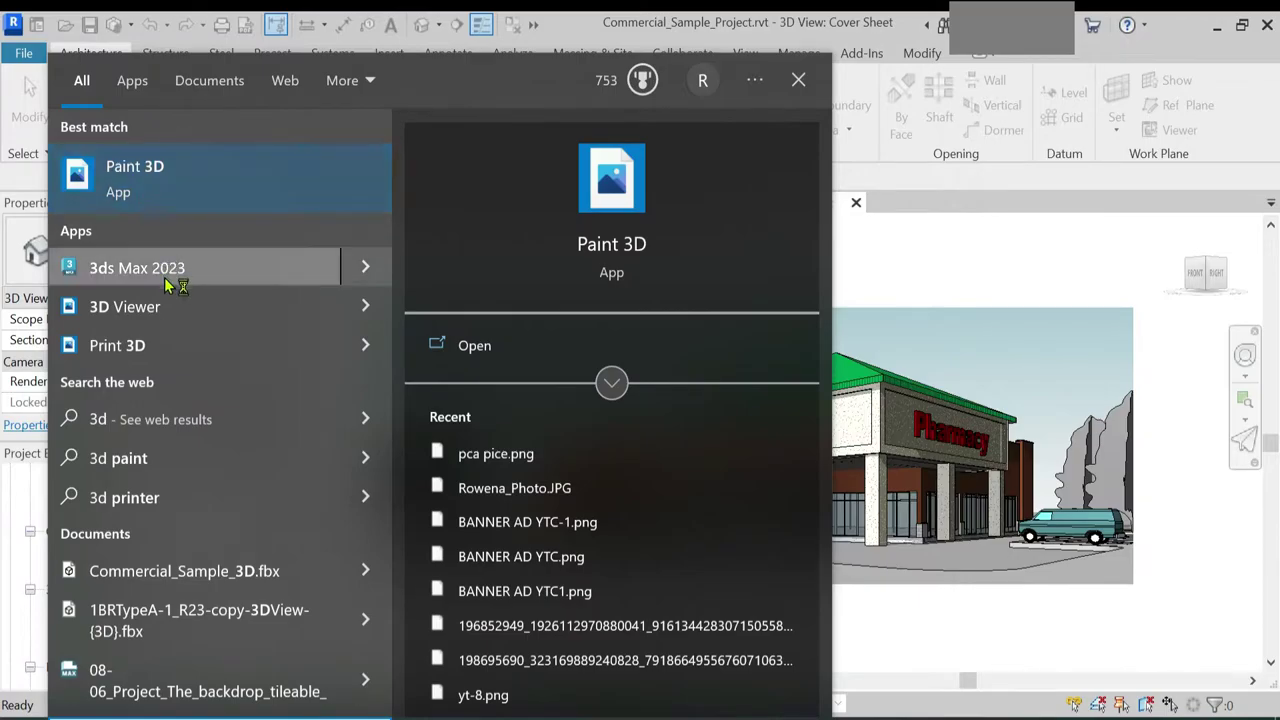
{"action": "left_click", "coordinate": [171, 280]}
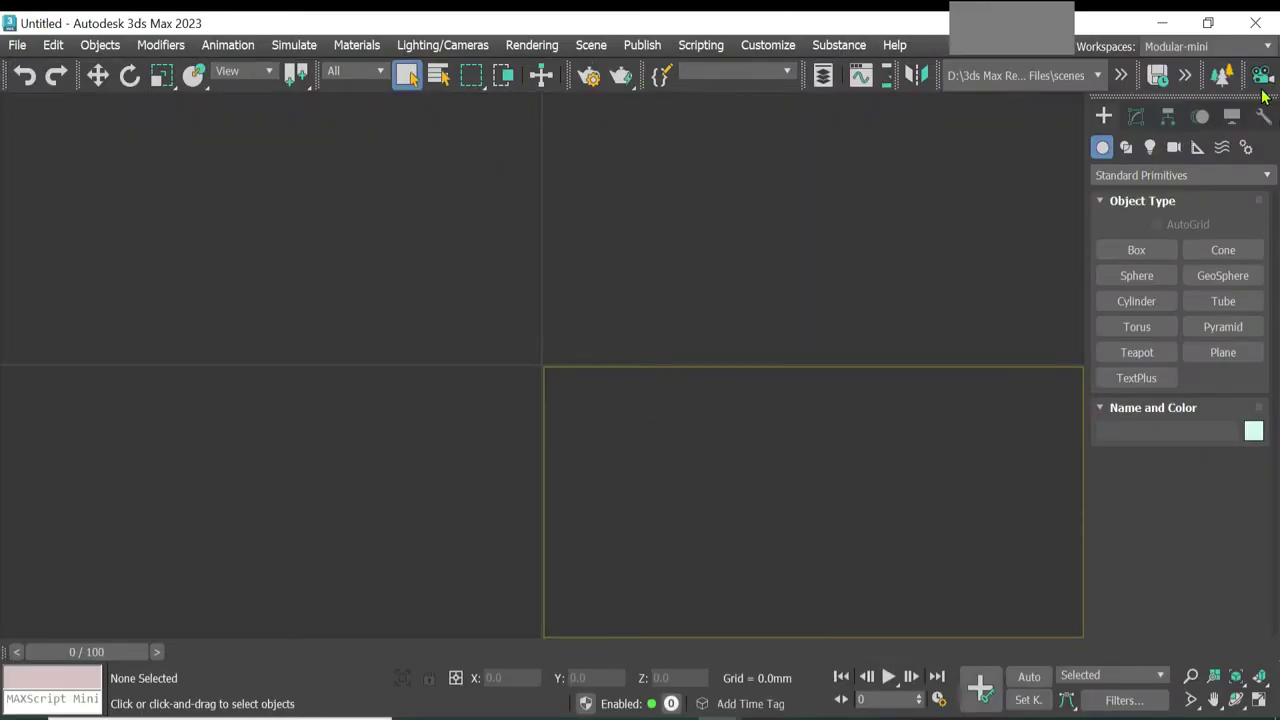
Step: Close the Welcome Screen and switch the interface to the Default workspace layout
{"action": "left_click", "coordinate": [488, 267]}
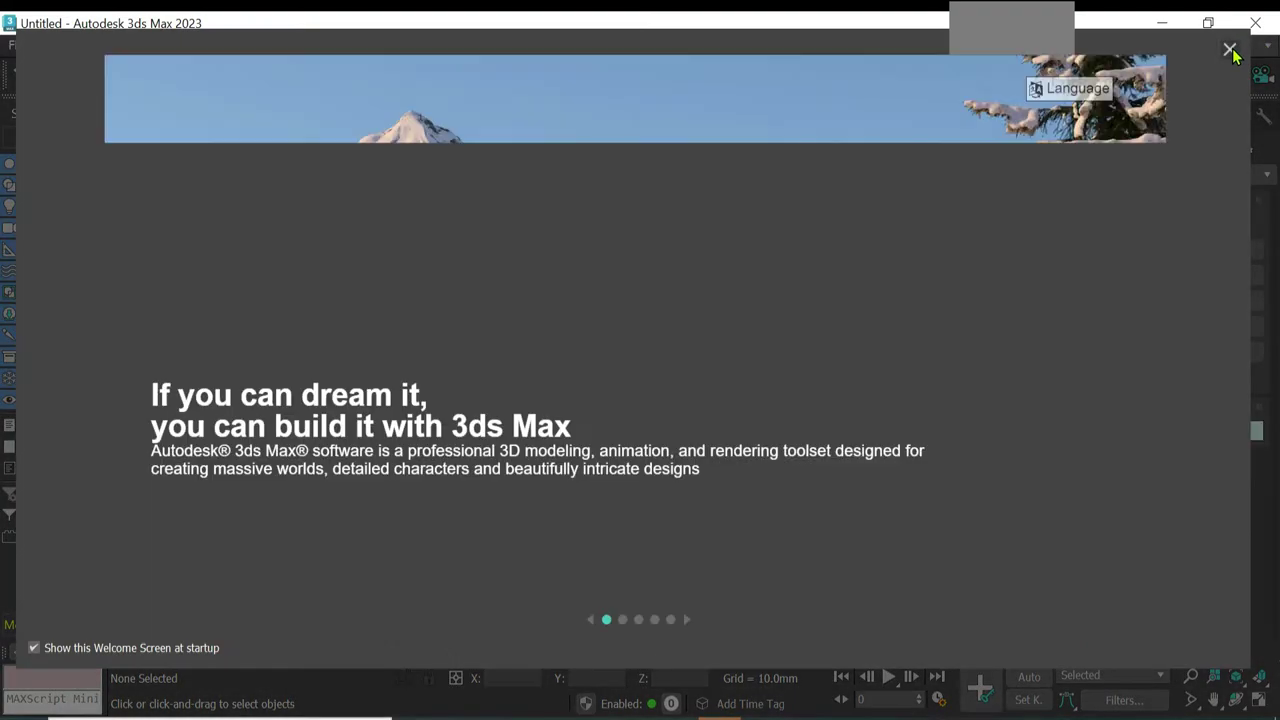
{"action": "left_click", "coordinate": [1230, 50]}
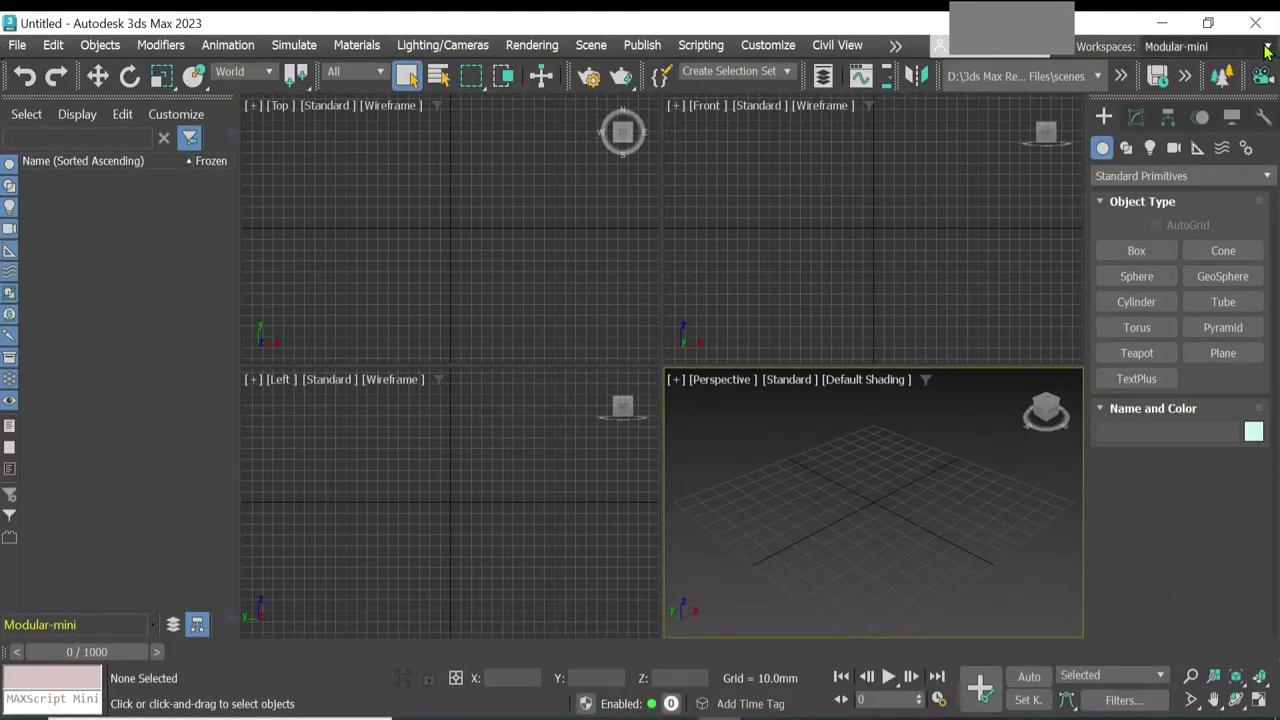
{"action": "left_click", "coordinate": [1266, 50]}
{"action": "left_click", "coordinate": [1200, 144]}
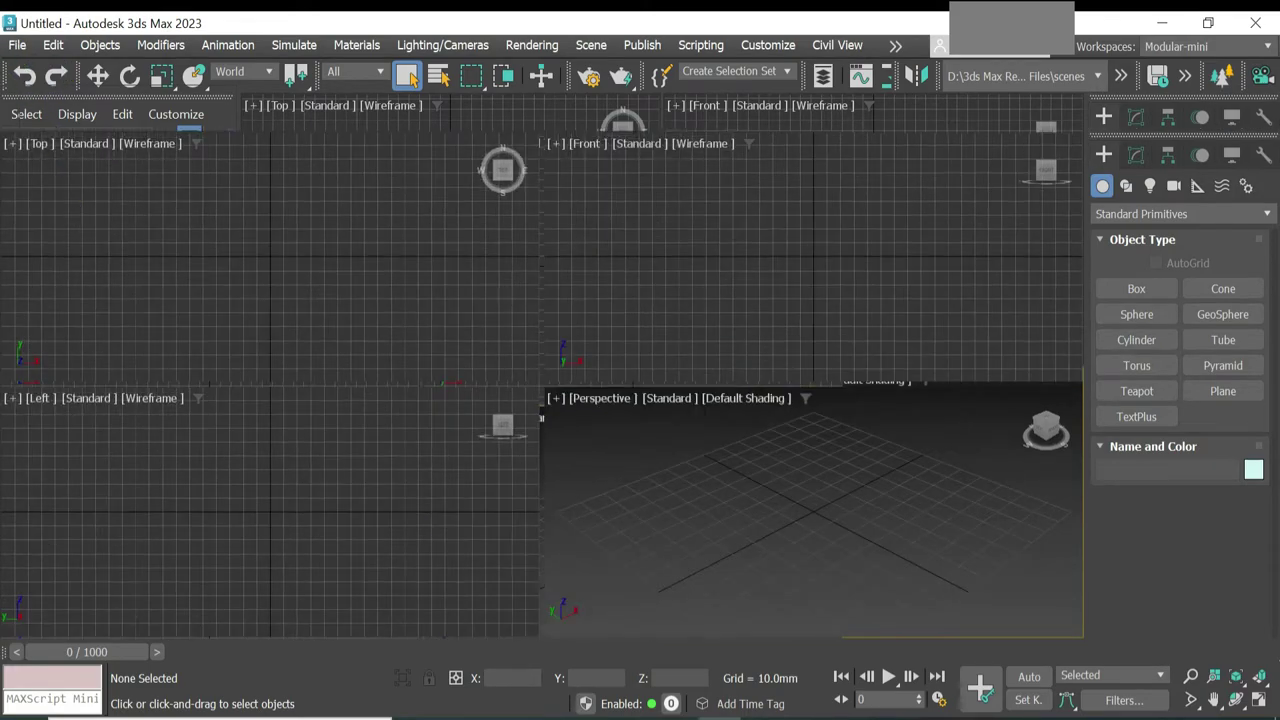
{"action": "left_click", "coordinate": [18, 46]}
{"action": "mouse_move", "coordinate": [41, 357]}
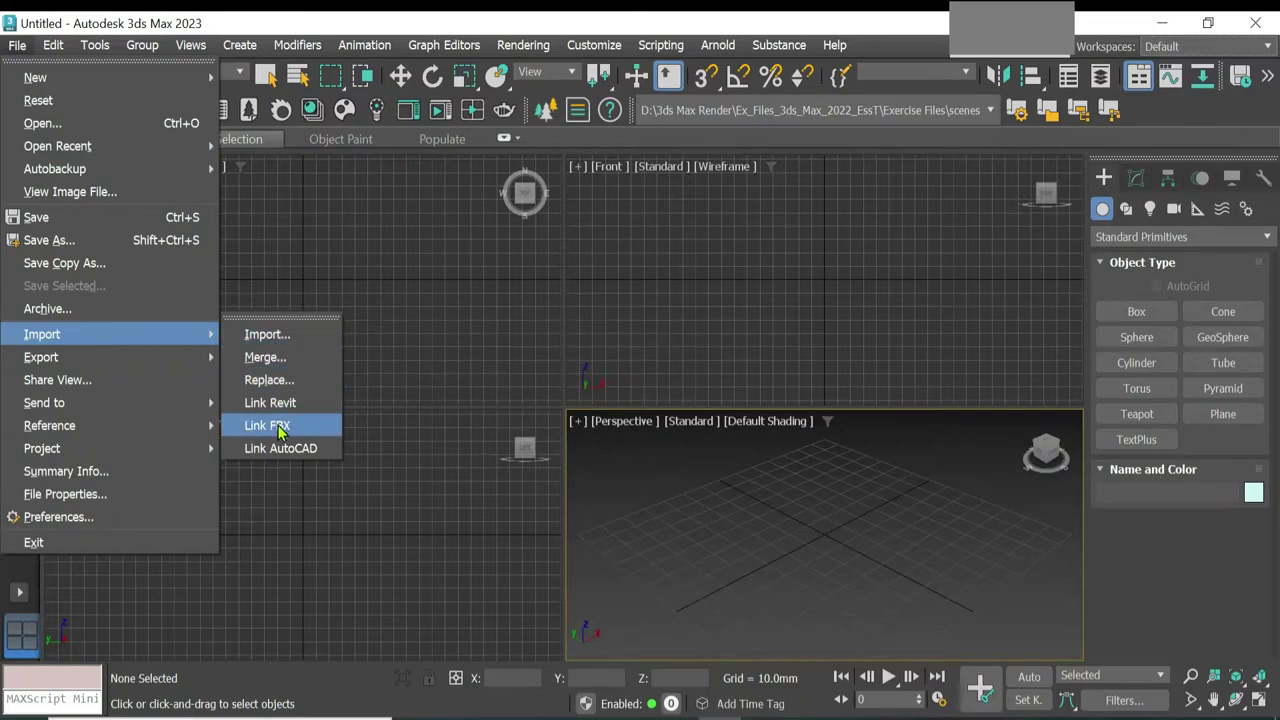
Step: Import Commercial_Sample_3D.fbx from the Desktop with default FBX settings, dismissing the warnings
{"action": "left_click", "coordinate": [53, 128]}
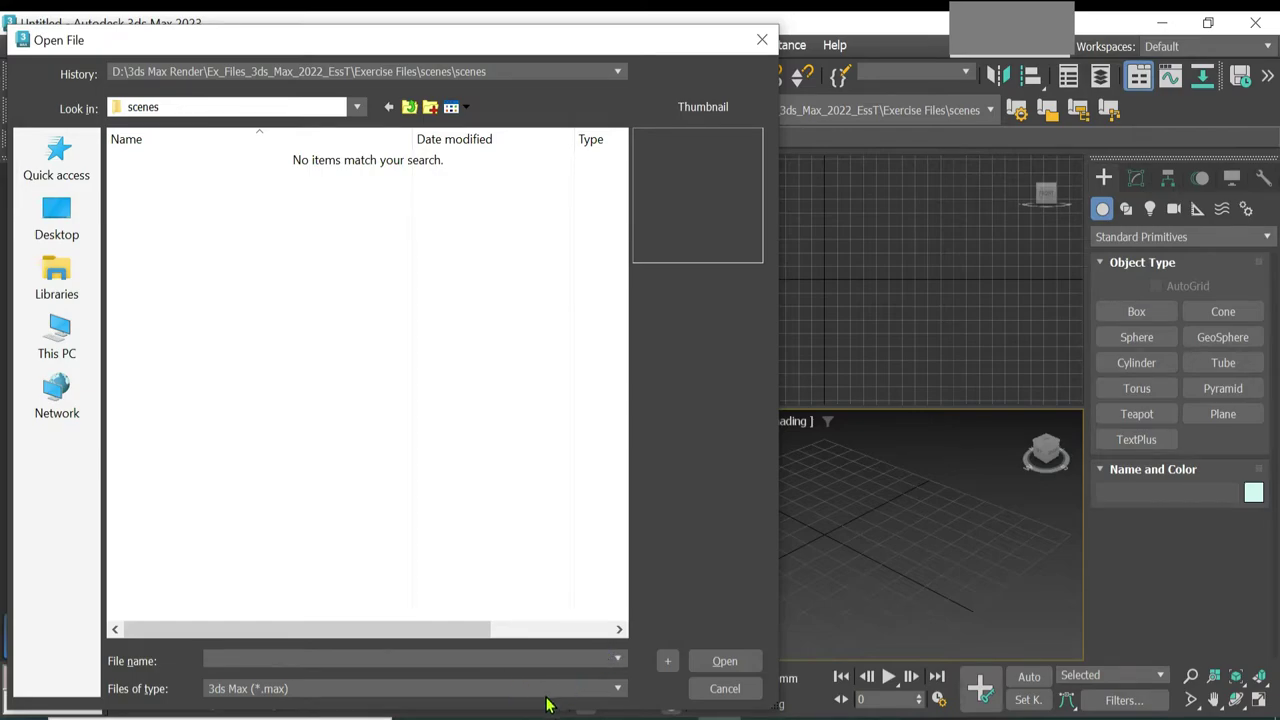
{"action": "left_click", "coordinate": [547, 689]}
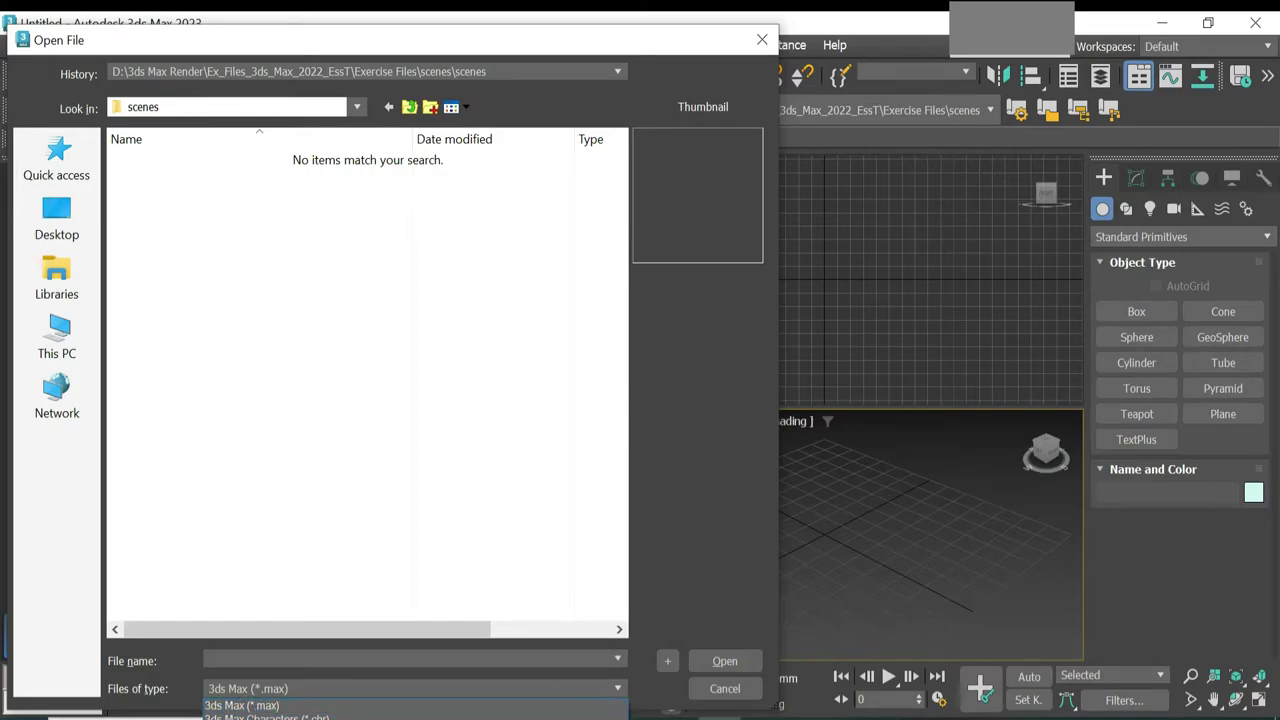
{"action": "left_click", "coordinate": [470, 716]}
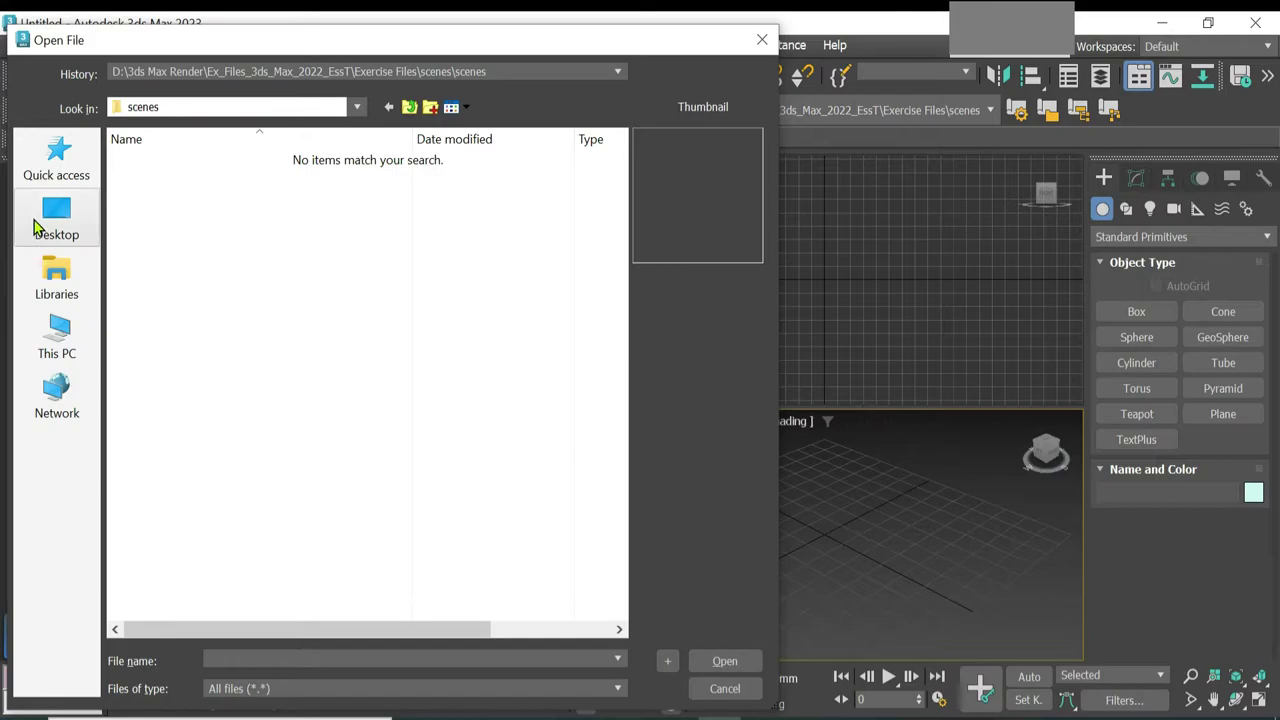
{"action": "left_click", "coordinate": [36, 222]}
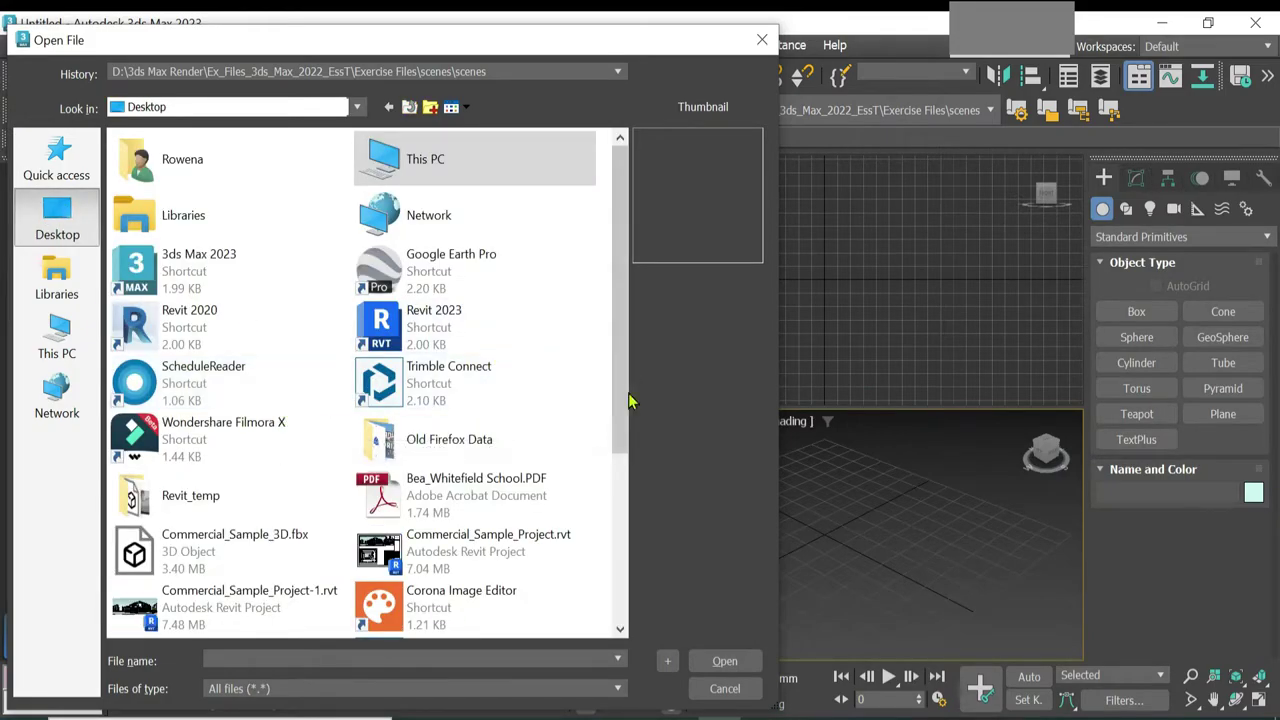
{"action": "left_click", "coordinate": [204, 550]}
{"action": "left_click", "coordinate": [705, 663]}
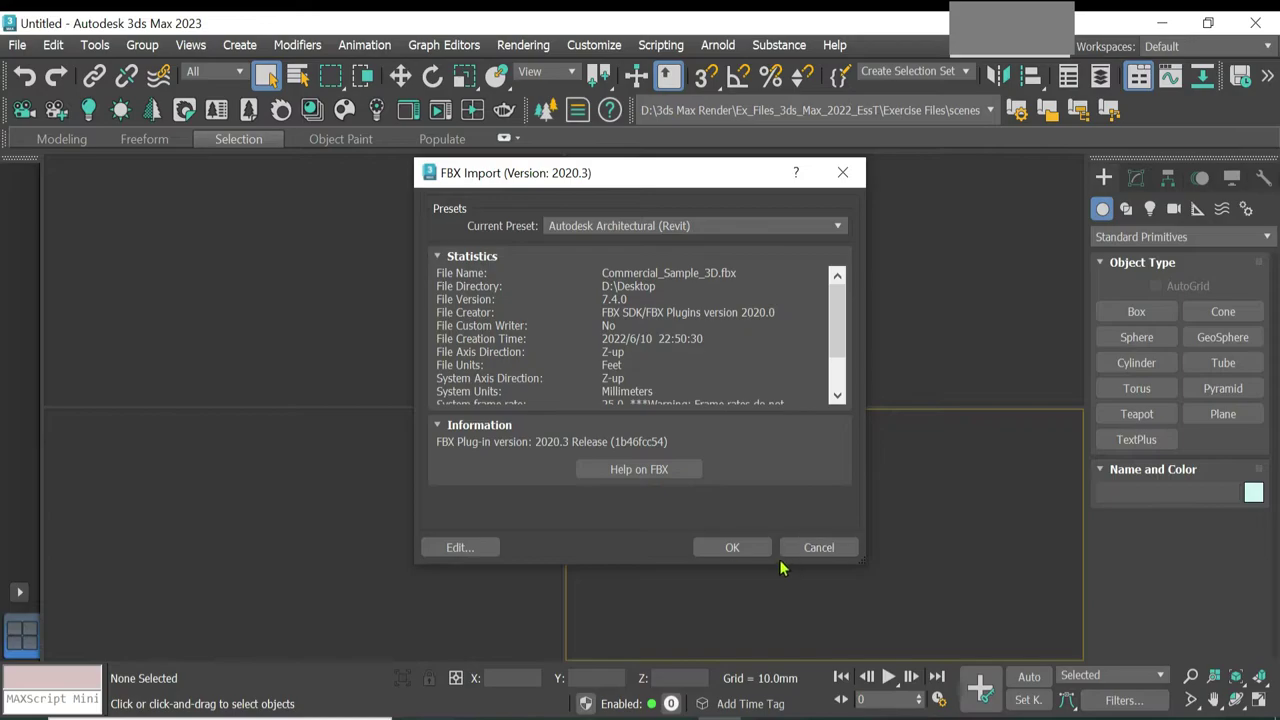
{"action": "left_click", "coordinate": [735, 546]}
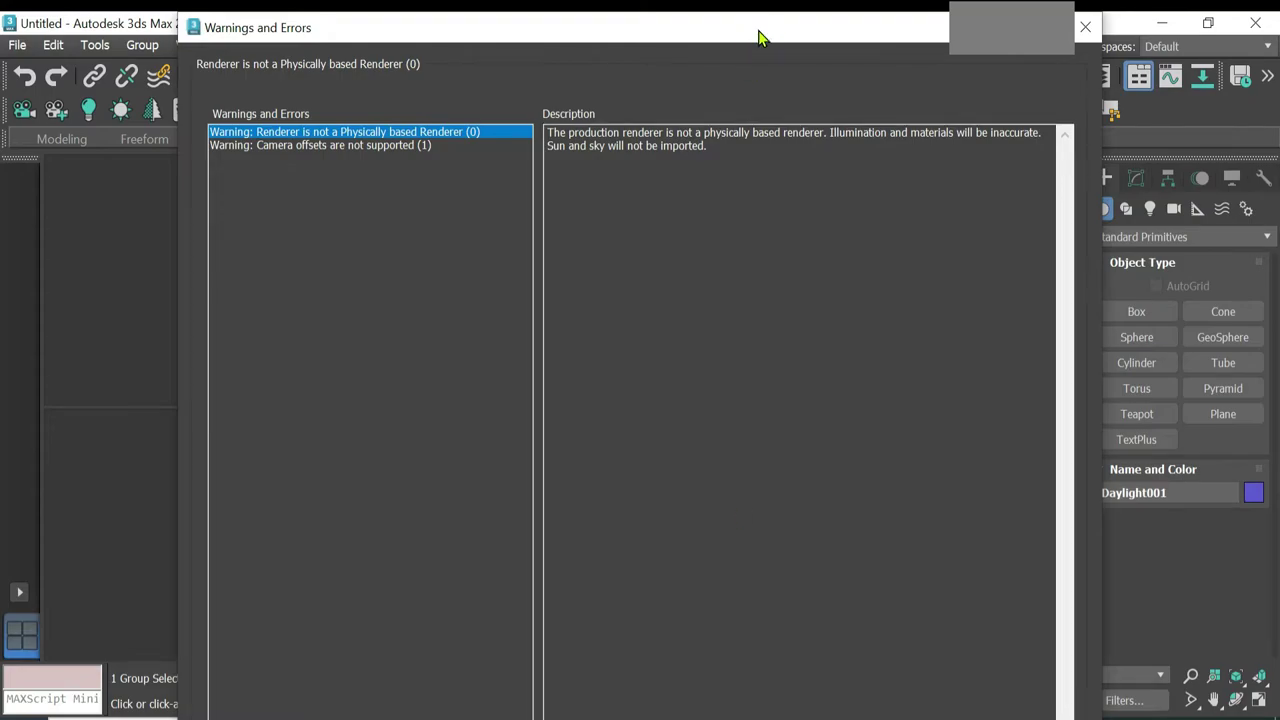
{"action": "mouse_move", "coordinate": [878, 28]}
{"action": "left_mouse_down"}
{"action": "mouse_move", "coordinate": [766, 34]}
{"action": "mouse_move", "coordinate": [806, 71]}
{"action": "mouse_move", "coordinate": [871, 40]}
{"action": "left_mouse_up"}
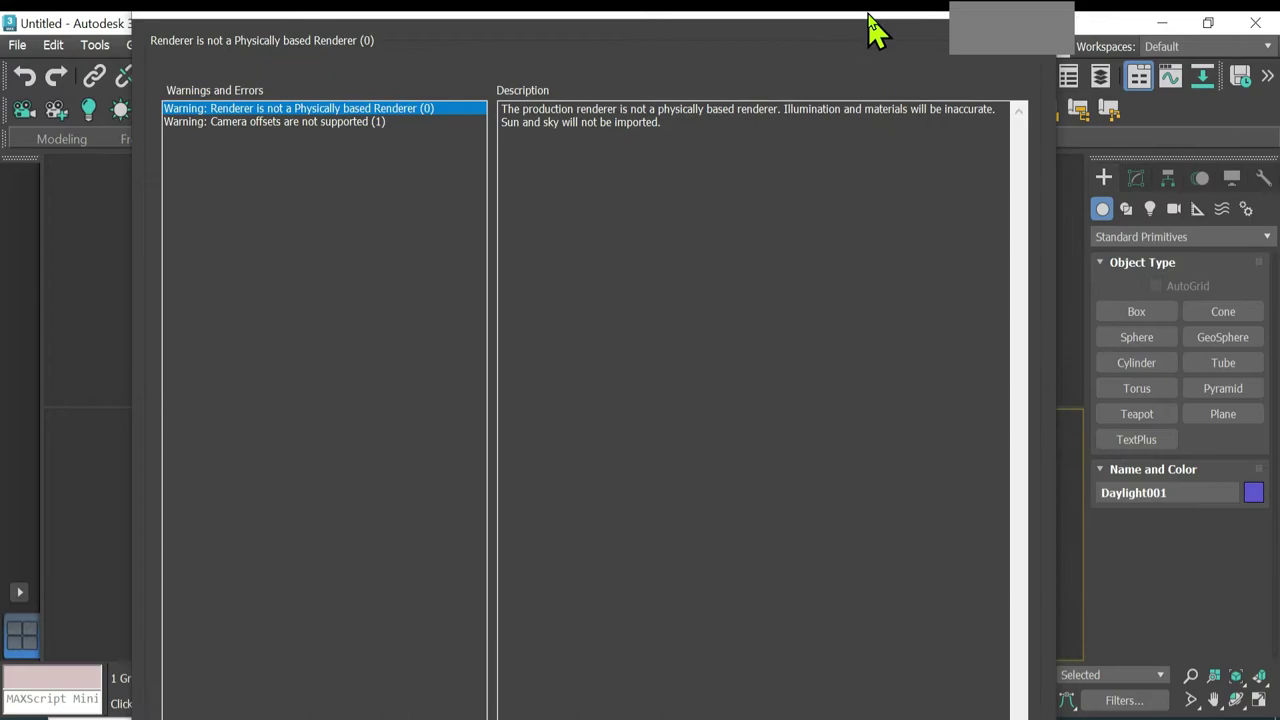
{"action": "key", "text": "Escape"}
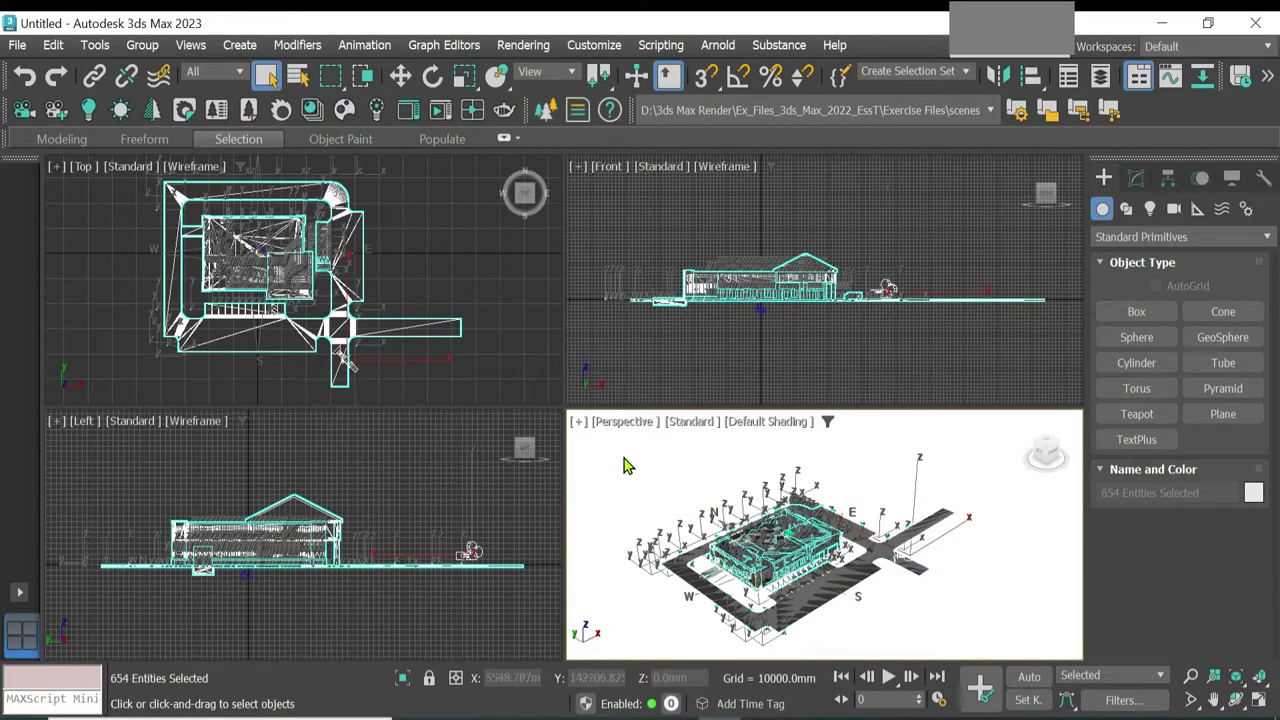
Step: Deselect all imported objects and maximize the Perspective viewport
{"action": "left_click", "coordinate": [628, 460]}
{"action": "left_click", "coordinate": [582, 431]}
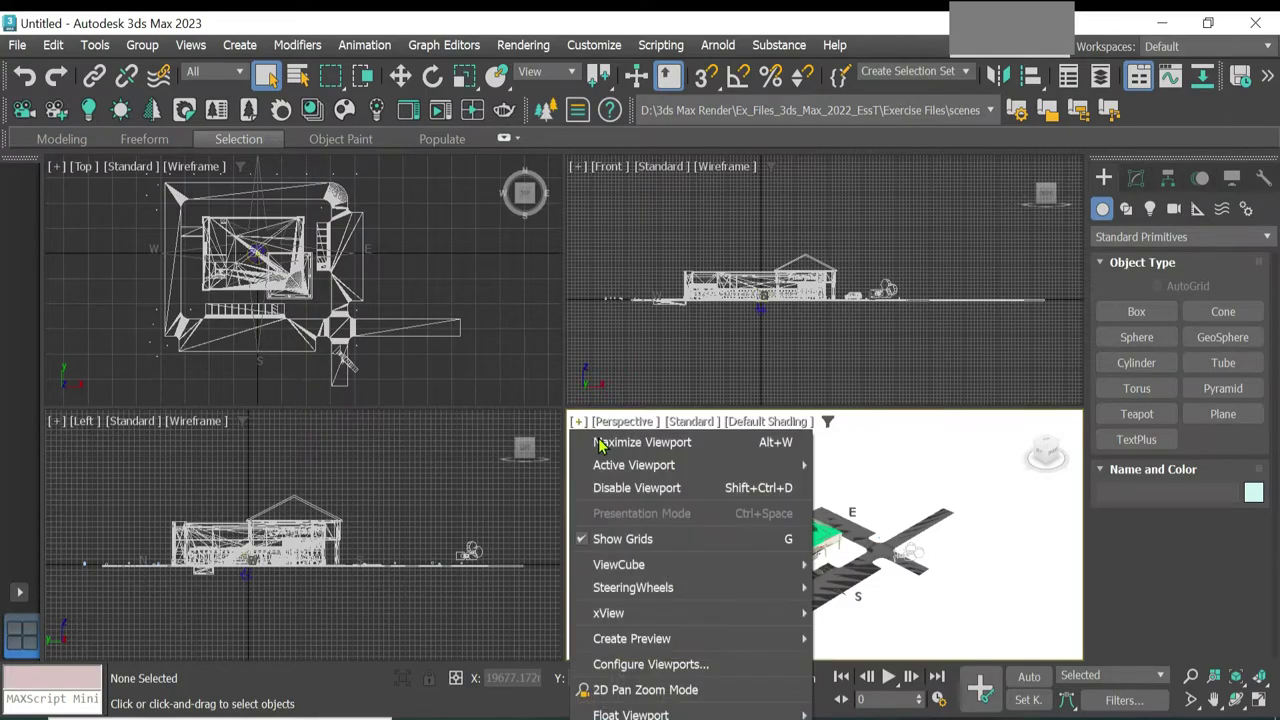
{"action": "left_click", "coordinate": [614, 437]}
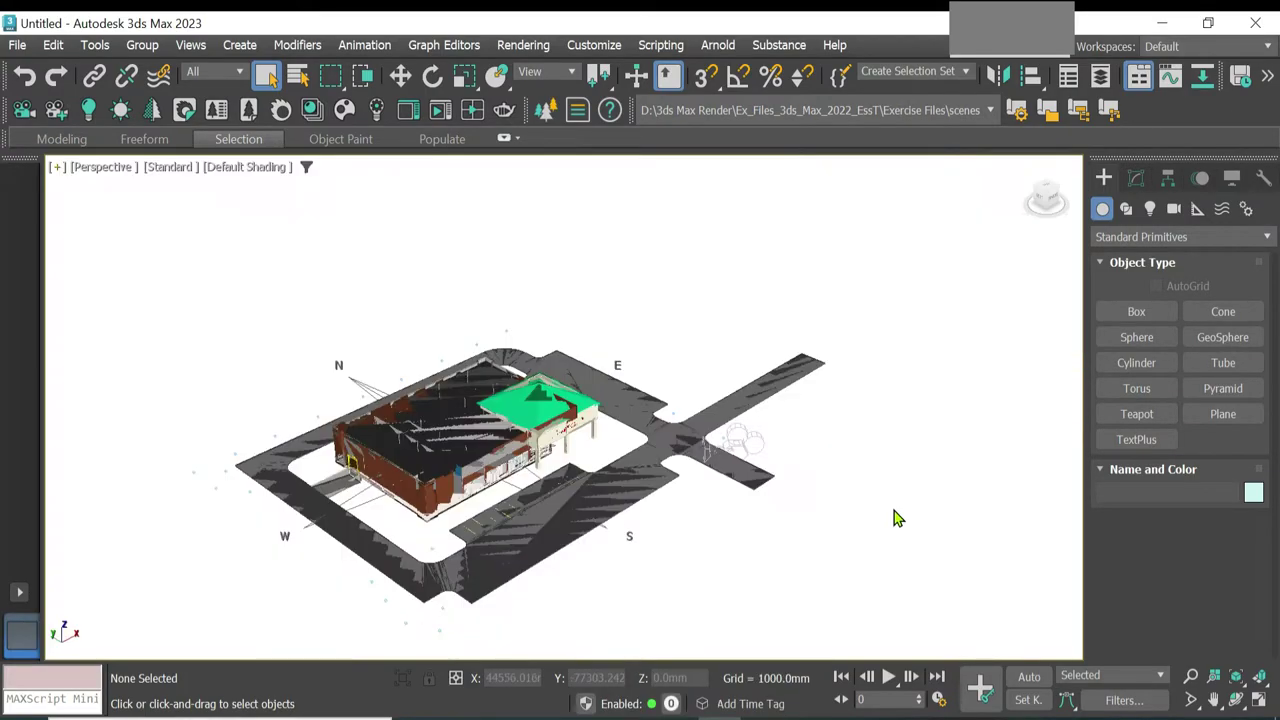
{"action": "left_click", "coordinate": [1259, 700]}
{"action": "left_click", "coordinate": [1259, 700]}
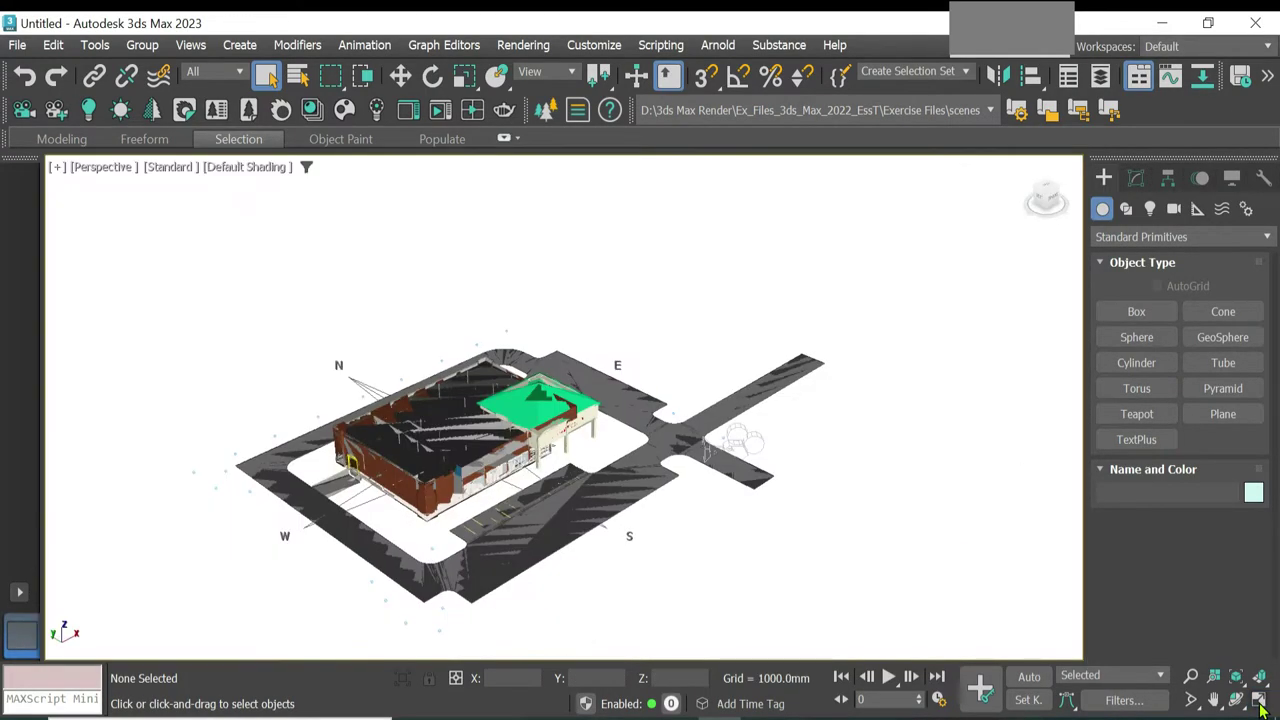
Step: Zoom in and out around the pharmacy building to inspect it
{"action": "scroll", "coordinate": [683, 610], "scroll_direction": "up", "scroll_amount": 5}
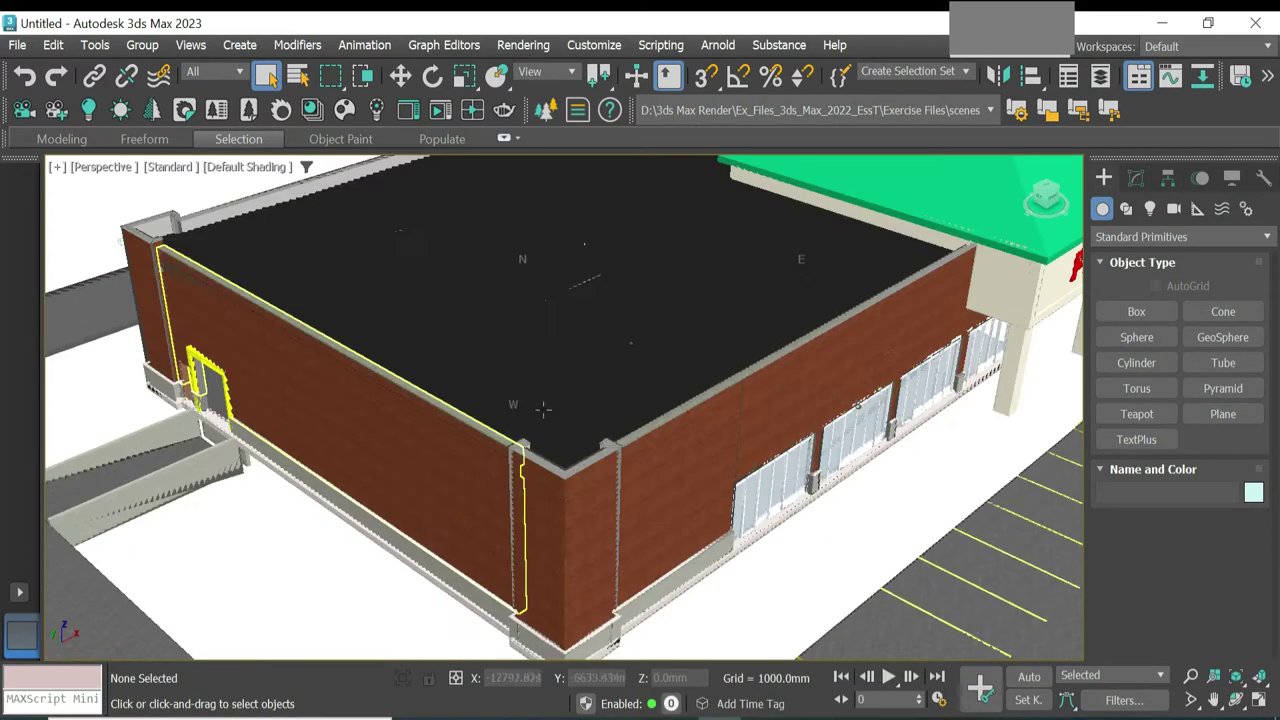
{"action": "scroll", "coordinate": [683, 610], "scroll_direction": "down", "scroll_amount": 2}
{"action": "scroll", "coordinate": [657, 360], "scroll_direction": "up", "scroll_amount": 3}
{"action": "scroll", "coordinate": [656, 370], "scroll_direction": "down", "scroll_amount": 2}
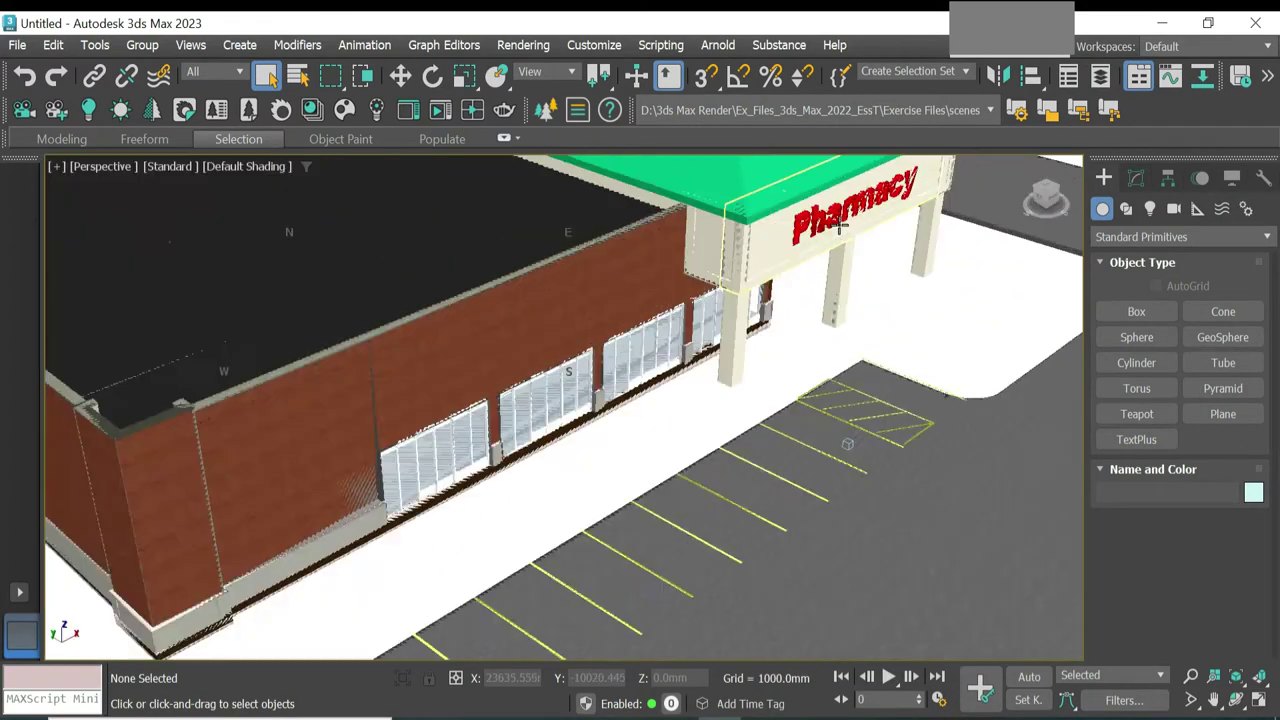
{"action": "scroll", "coordinate": [654, 388], "scroll_direction": "down", "scroll_amount": 2}
{"action": "scroll", "coordinate": [654, 388], "scroll_direction": "down", "scroll_amount": 2}
{"action": "scroll", "coordinate": [620, 388], "scroll_direction": "up", "scroll_amount": 3}
{"action": "scroll", "coordinate": [600, 389], "scroll_direction": "down", "scroll_amount": 3}
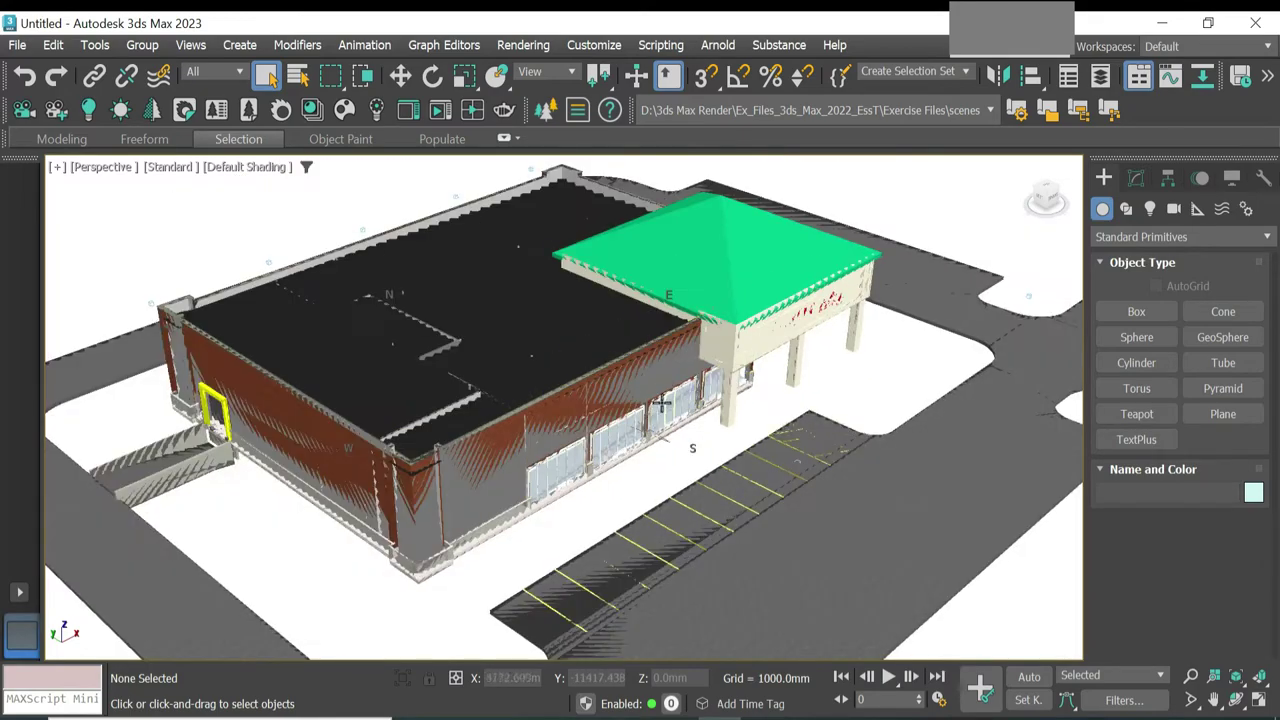
{"action": "scroll", "coordinate": [592, 389], "scroll_direction": "down", "scroll_amount": 3}
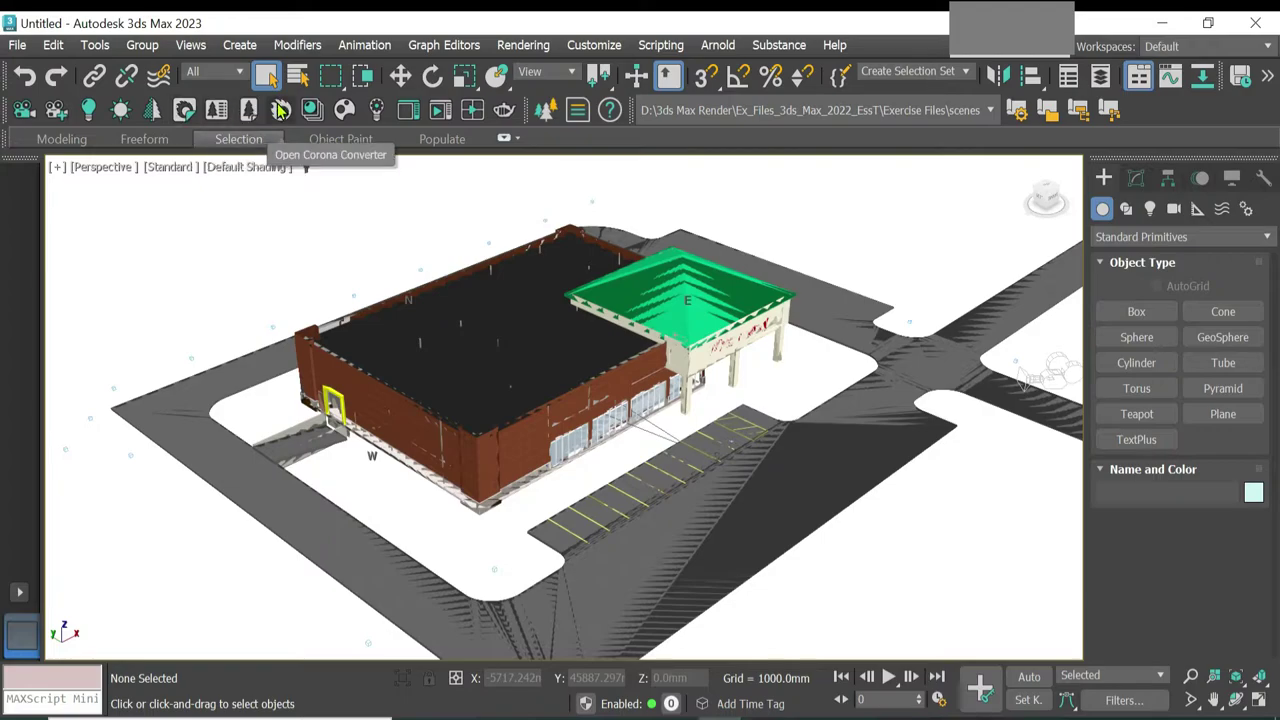
Step: Convert the scene's materials, maps and lights to Corona, leaving bitmaps unconverted
{"action": "right_click", "coordinate": [306, 229]}
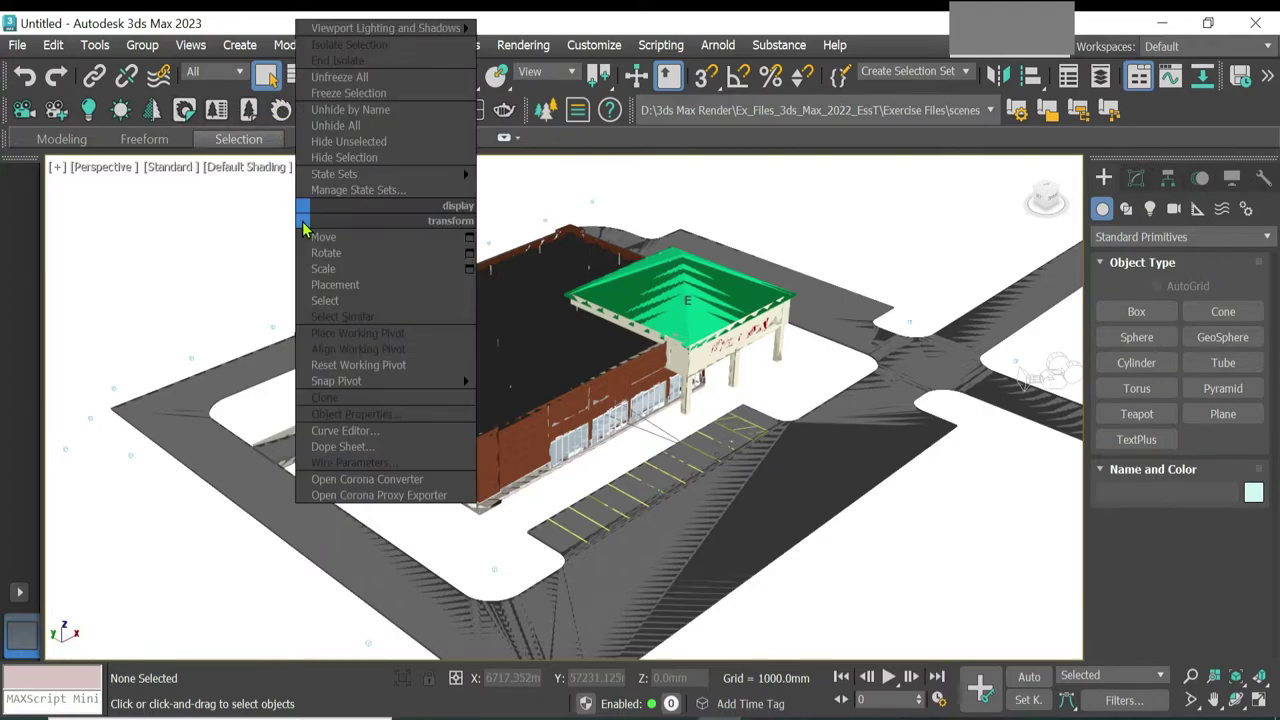
{"action": "left_click", "coordinate": [419, 483]}
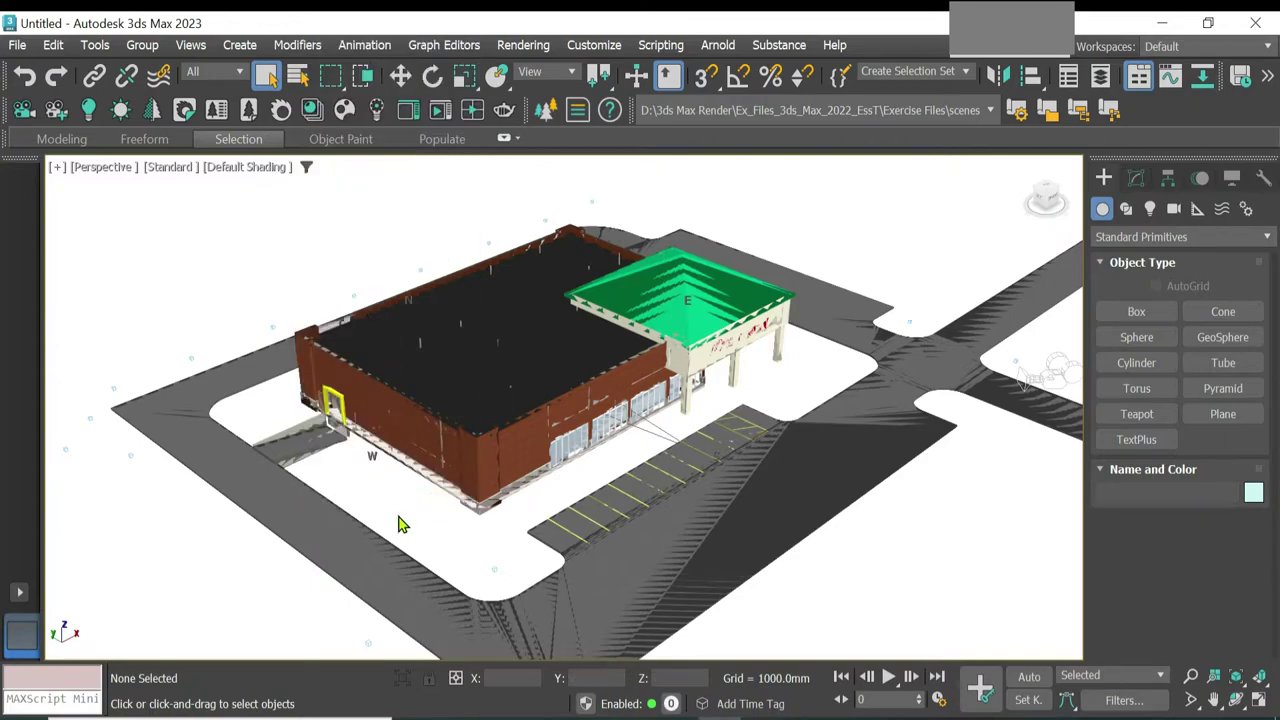
{"action": "left_click_drag", "start_coordinate": [543, 102], "coordinate": [760, 72]}
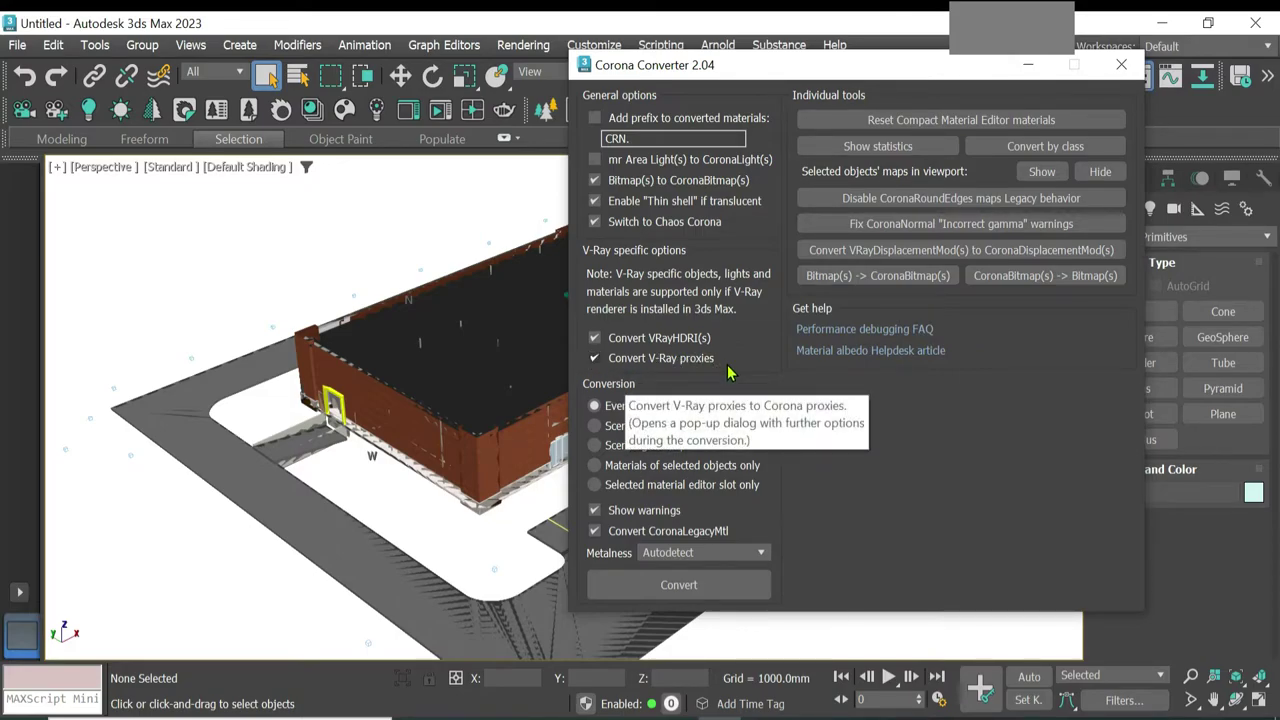
{"action": "left_click", "coordinate": [596, 181]}
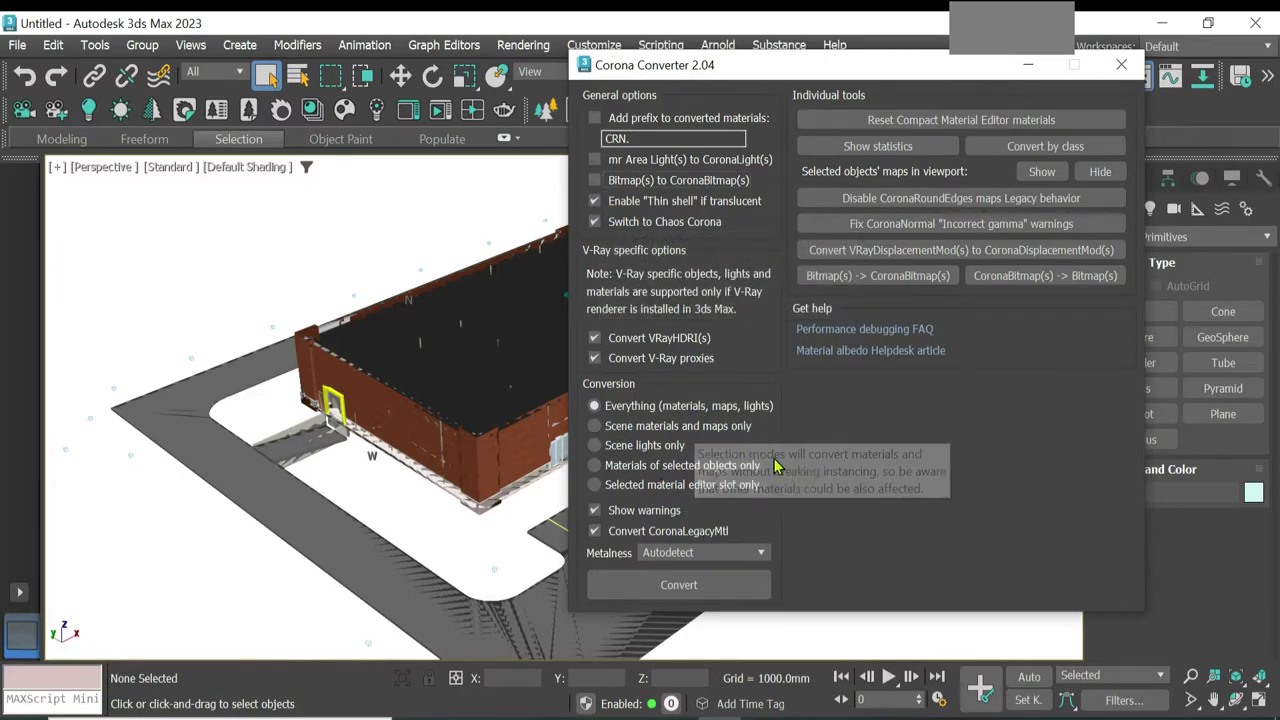
{"action": "left_click", "coordinate": [683, 588]}
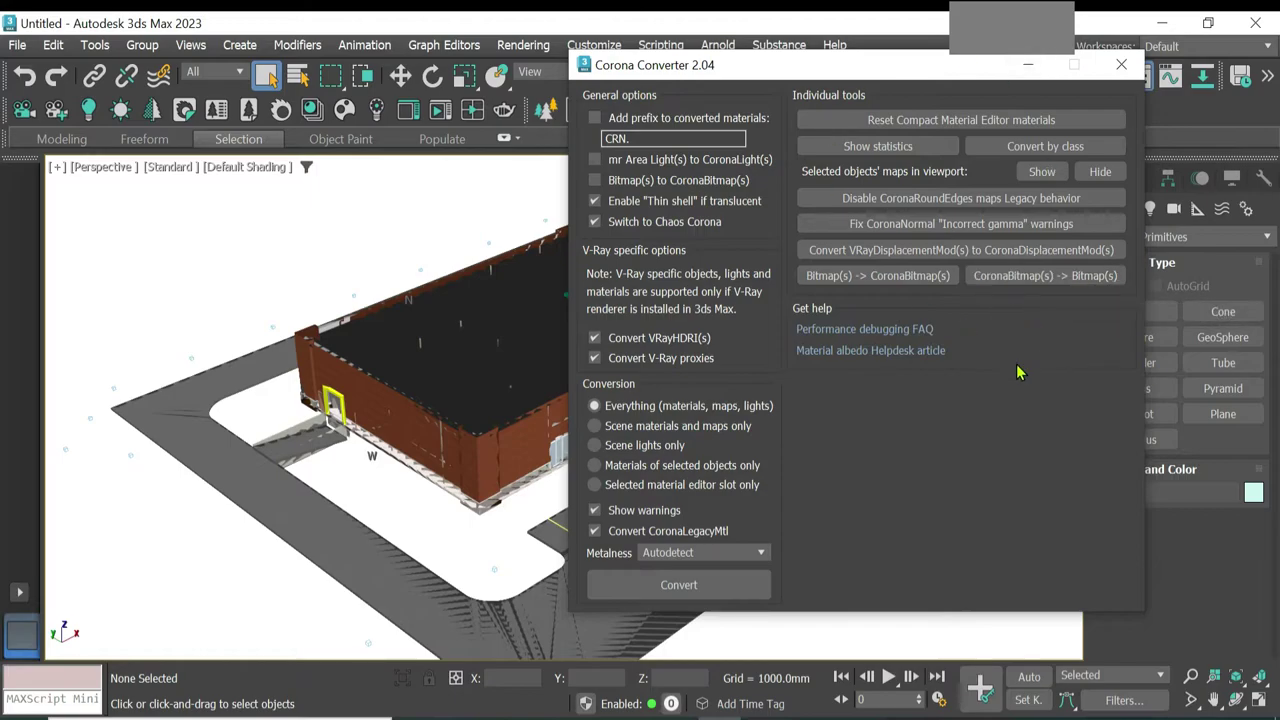
{"action": "left_click", "coordinate": [680, 585]}
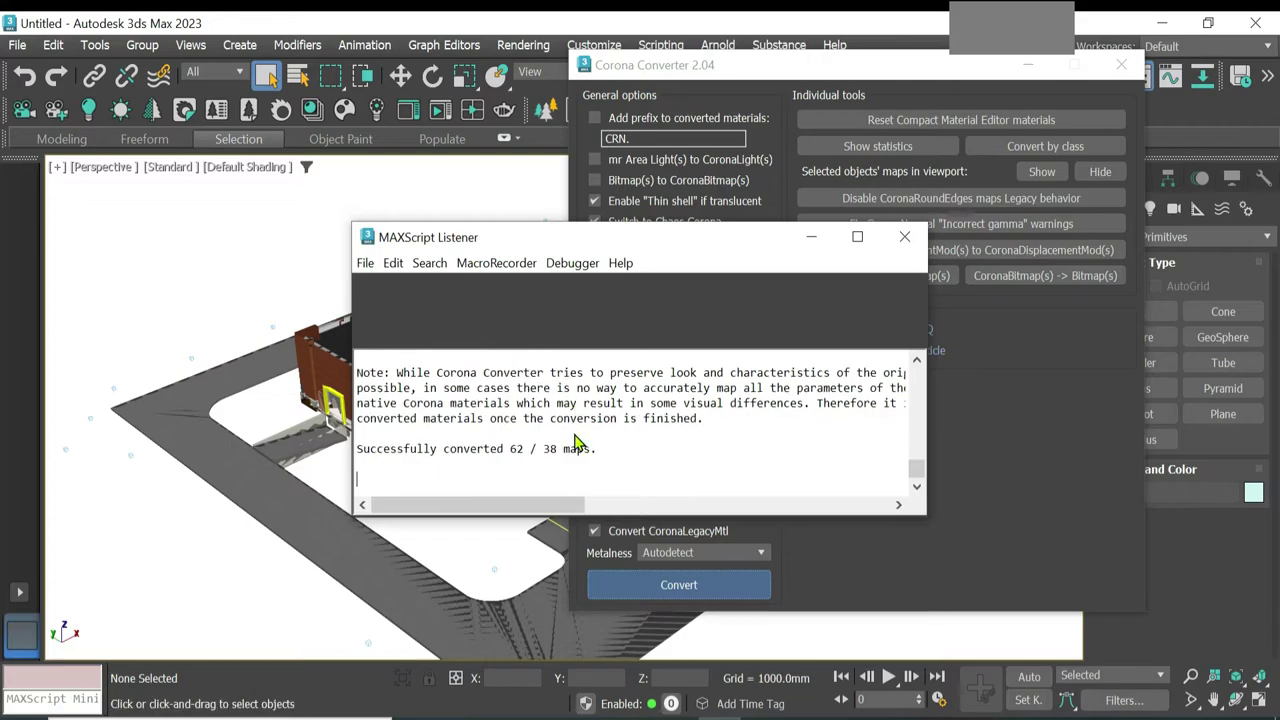
Step: Dismiss the conversion warning, close the log and Corona Converter, and deselect everything
{"action": "left_click", "coordinate": [743, 420]}
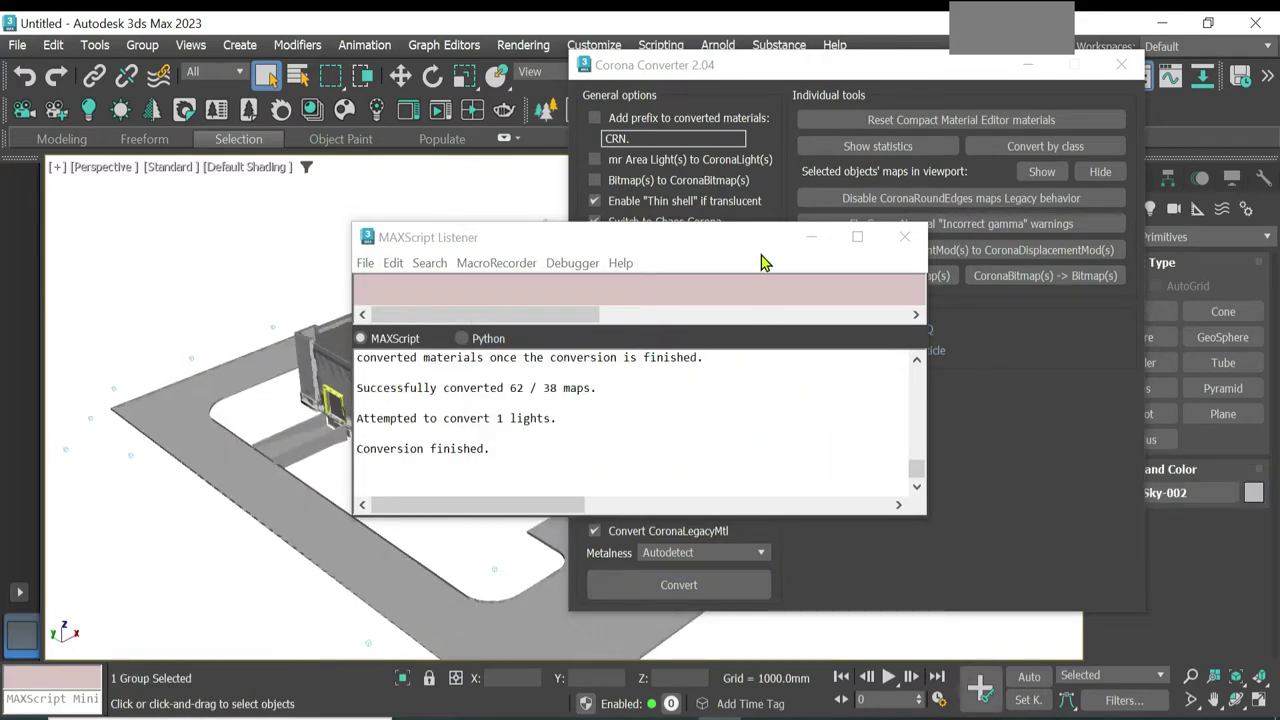
{"action": "scroll", "coordinate": [657, 423], "scroll_direction": "up", "scroll_amount": 5}
{"action": "scroll", "coordinate": [680, 423], "scroll_direction": "up", "scroll_amount": 5}
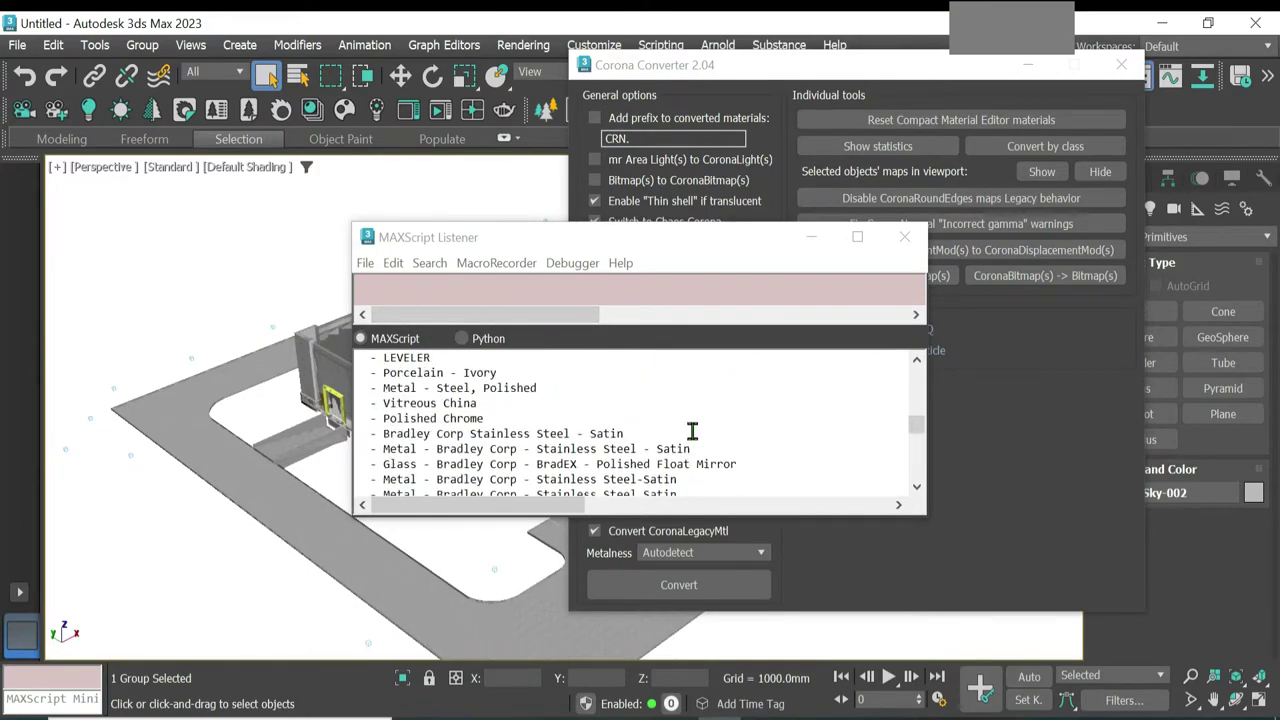
{"action": "scroll", "coordinate": [691, 429], "scroll_direction": "up", "scroll_amount": 5}
{"action": "scroll", "coordinate": [694, 431], "scroll_direction": "up", "scroll_amount": 5}
{"action": "left_click", "coordinate": [904, 237]}
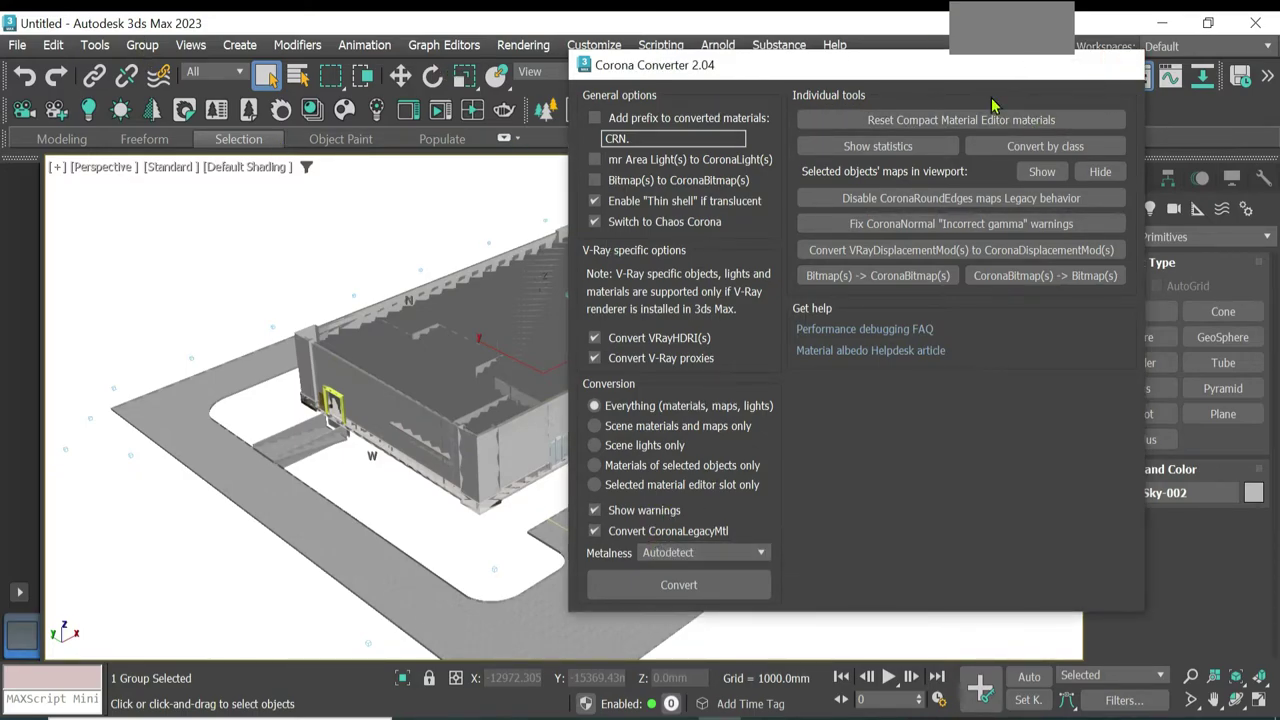
{"action": "left_click", "coordinate": [1121, 64]}
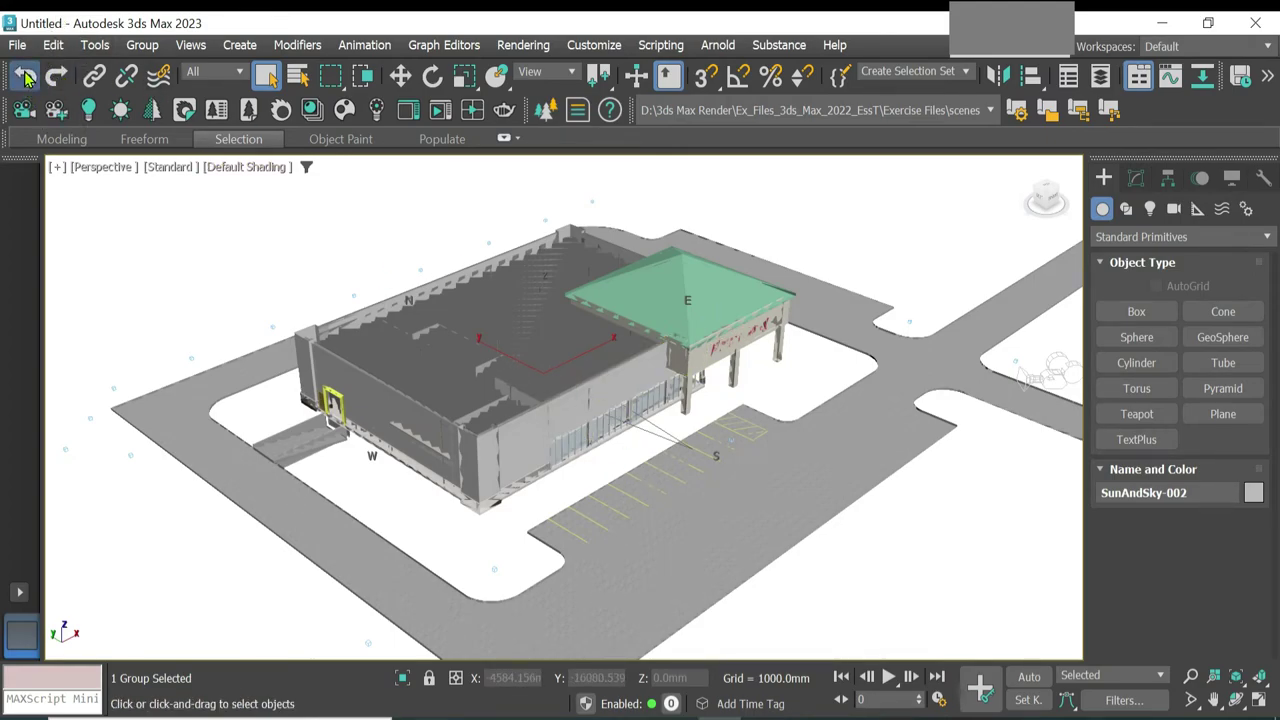
{"action": "left_click", "coordinate": [335, 245]}
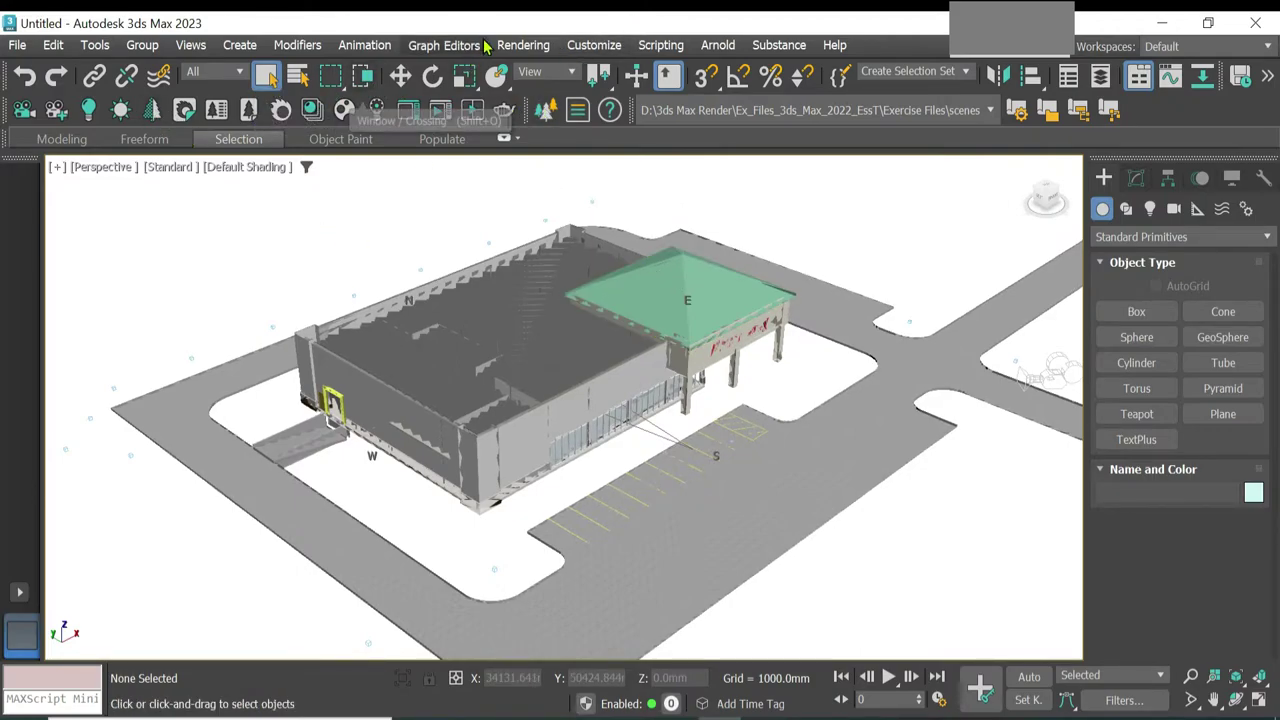
Step: Open Render Setup and review the Common tab's renderer assignment section
{"action": "left_click", "coordinate": [523, 45]}
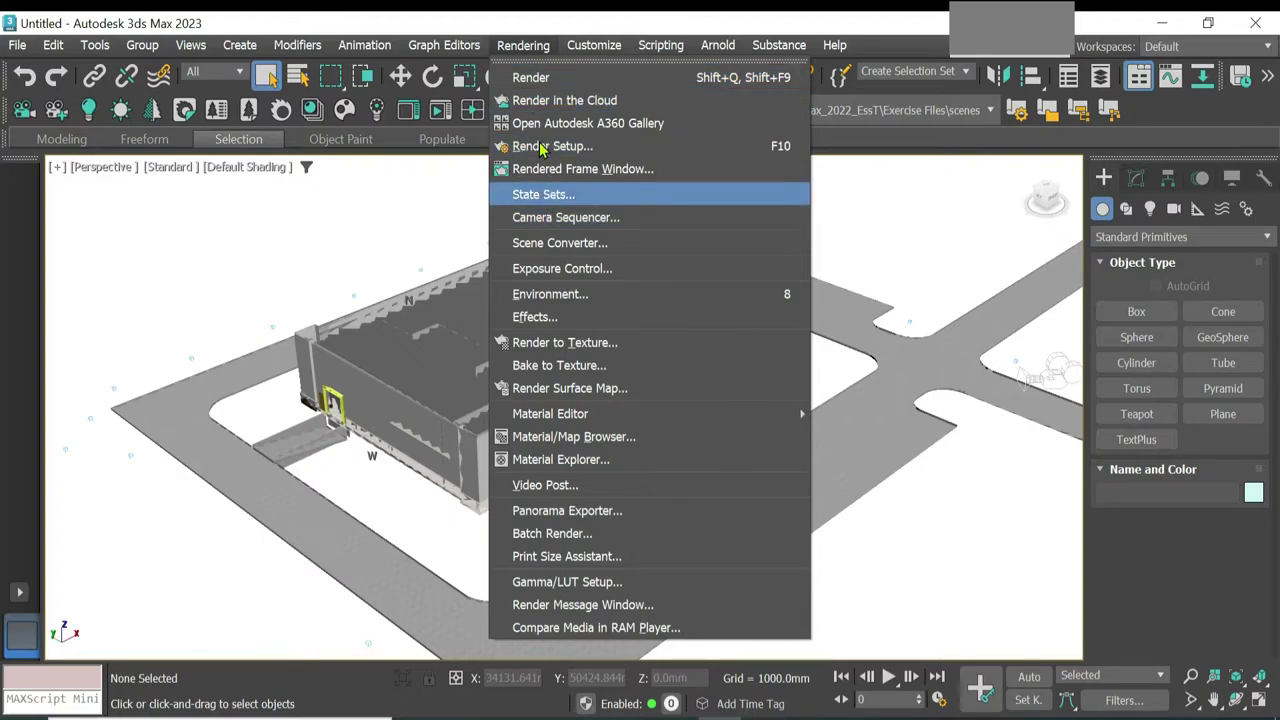
{"action": "left_click", "coordinate": [464, 200]}
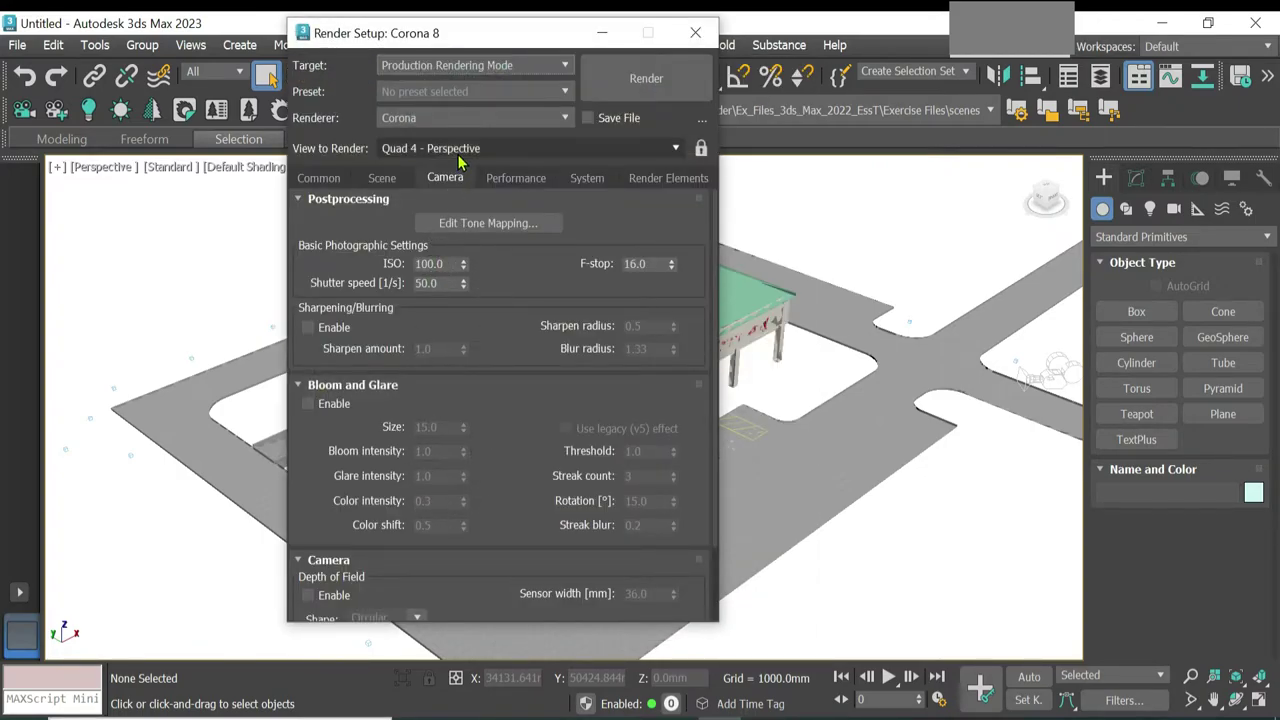
{"action": "scroll", "coordinate": [493, 443], "scroll_direction": "down", "scroll_amount": 2}
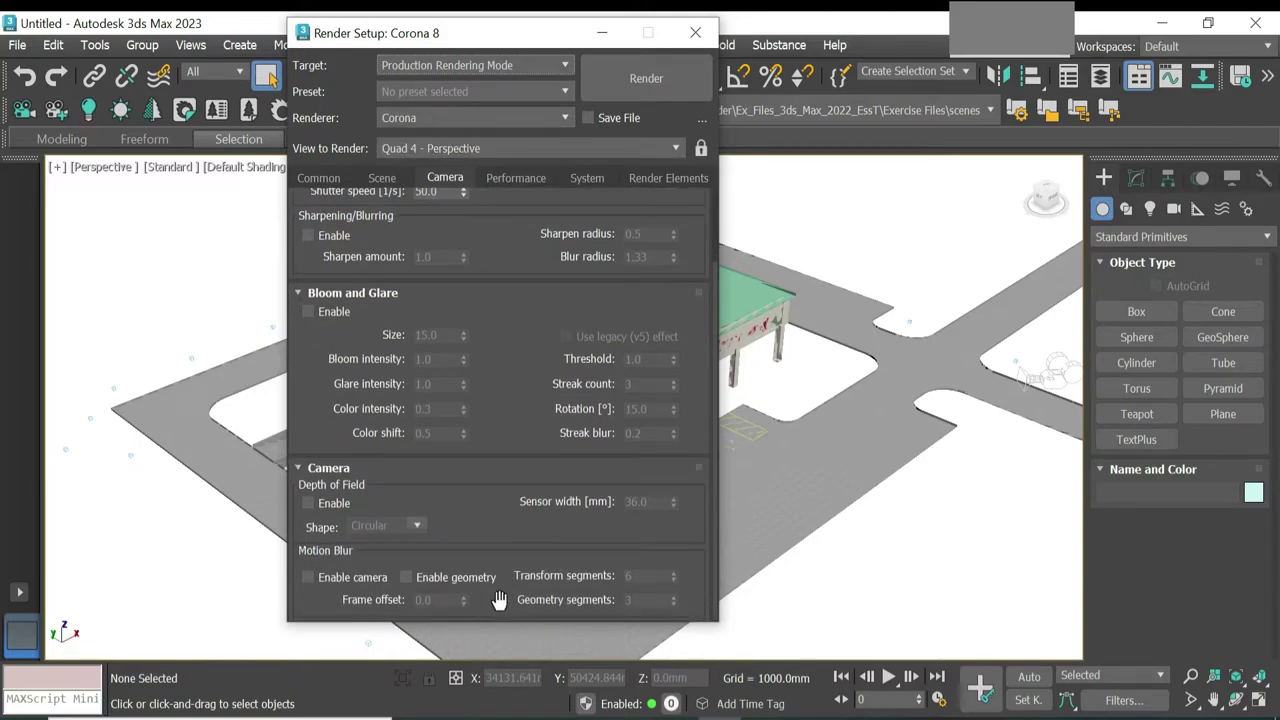
{"action": "left_click", "coordinate": [318, 178]}
{"action": "scroll", "coordinate": [614, 482], "scroll_direction": "down", "scroll_amount": 8}
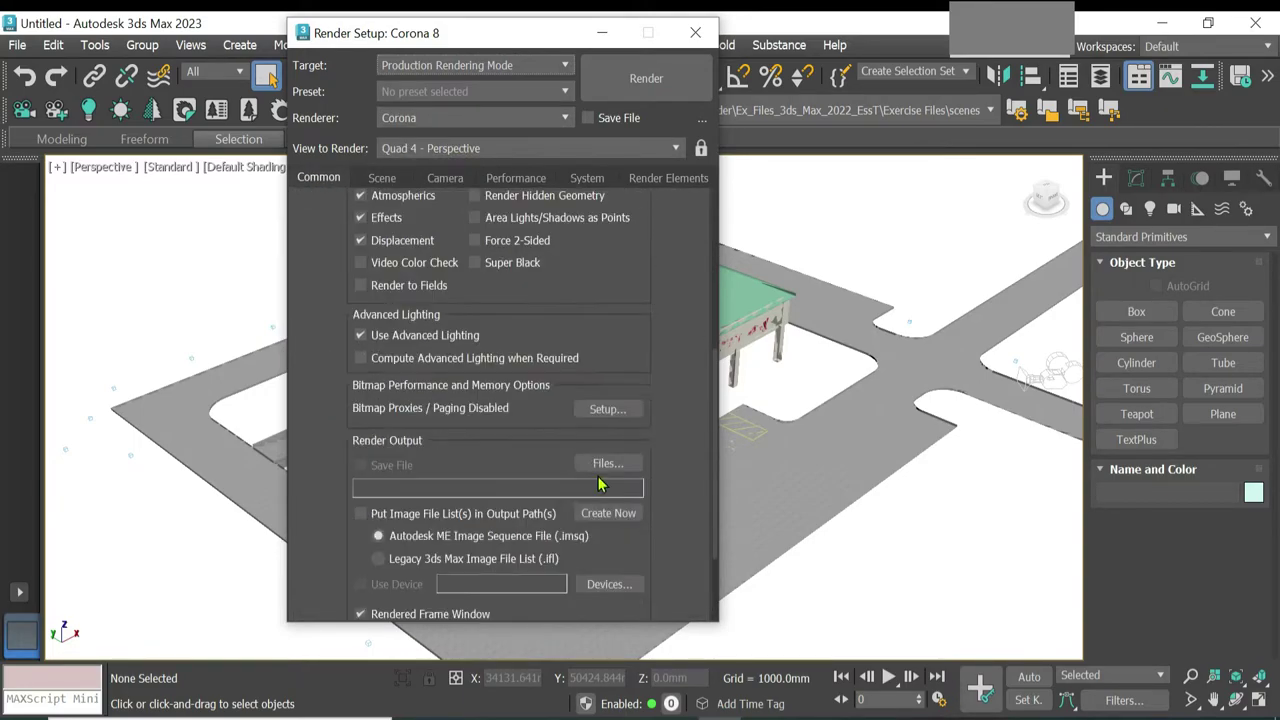
{"action": "scroll", "coordinate": [614, 482], "scroll_direction": "down", "scroll_amount": 3}
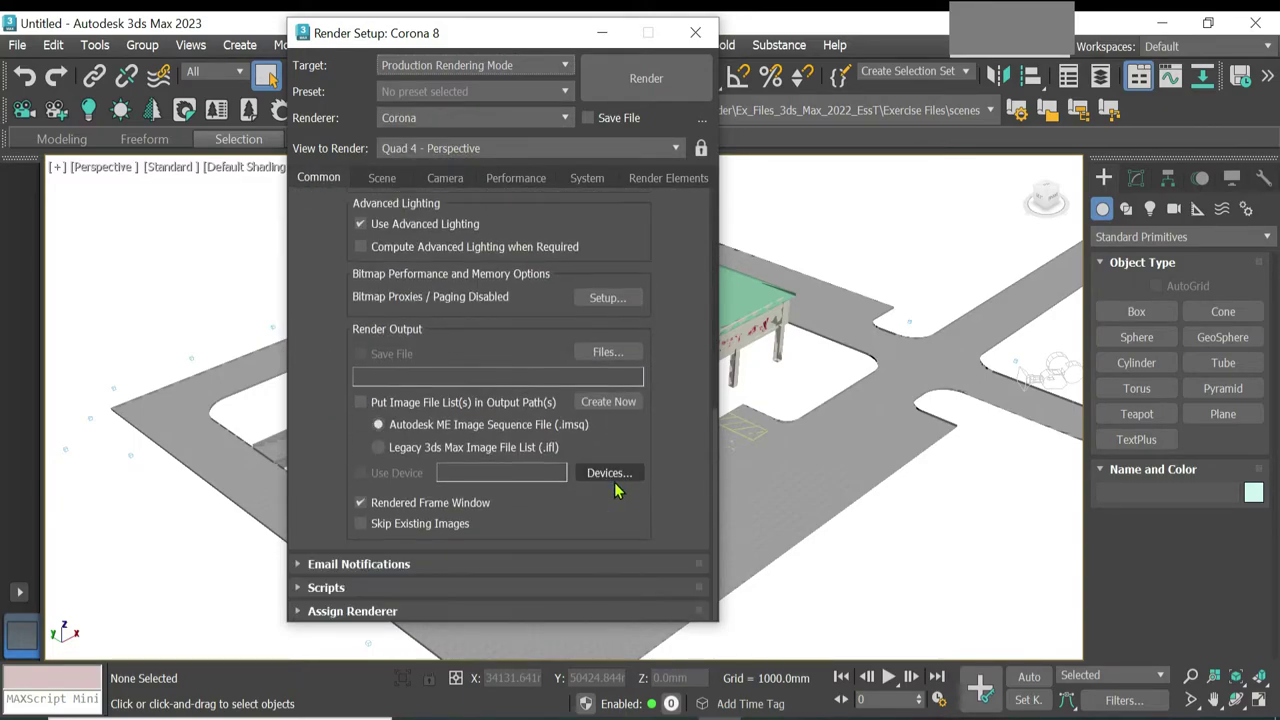
{"action": "left_click", "coordinate": [304, 612]}
{"action": "scroll", "coordinate": [596, 357], "scroll_direction": "up", "scroll_amount": 2}
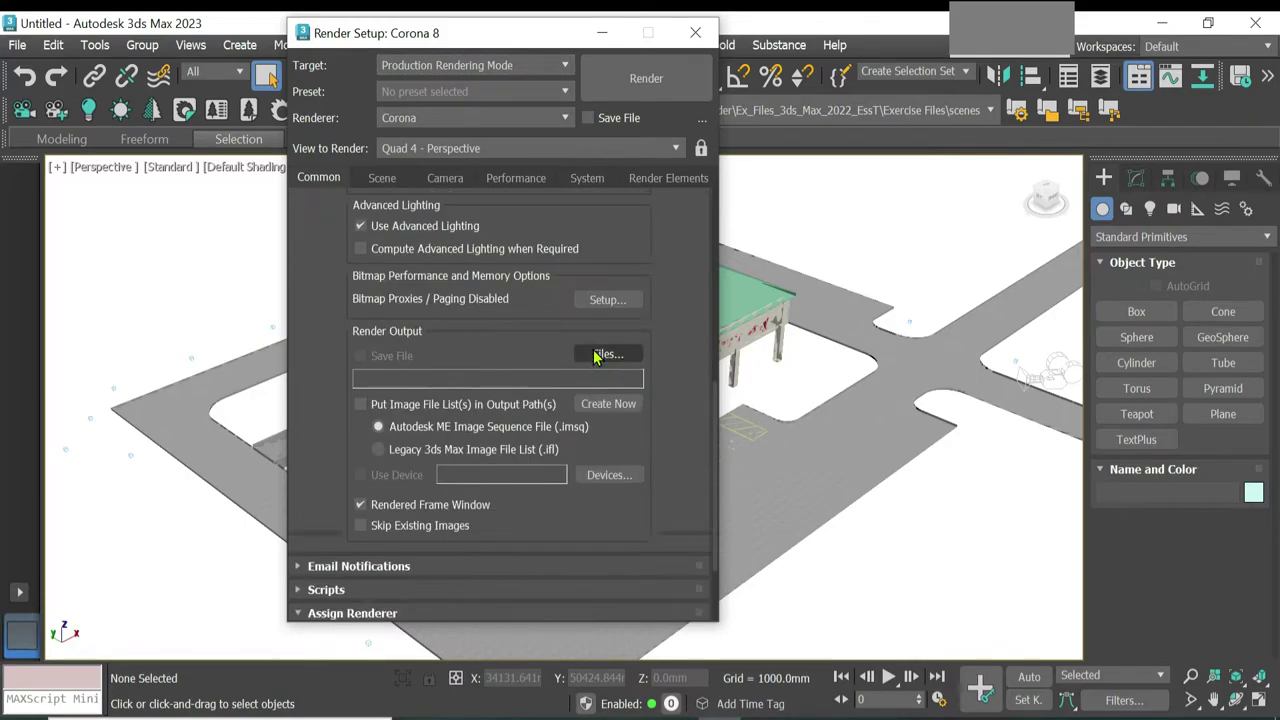
{"action": "scroll", "coordinate": [596, 357], "scroll_direction": "up", "scroll_amount": 8}
{"action": "scroll", "coordinate": [596, 375], "scroll_direction": "up", "scroll_amount": 12}
{"action": "scroll", "coordinate": [620, 380], "scroll_direction": "up", "scroll_amount": 3}
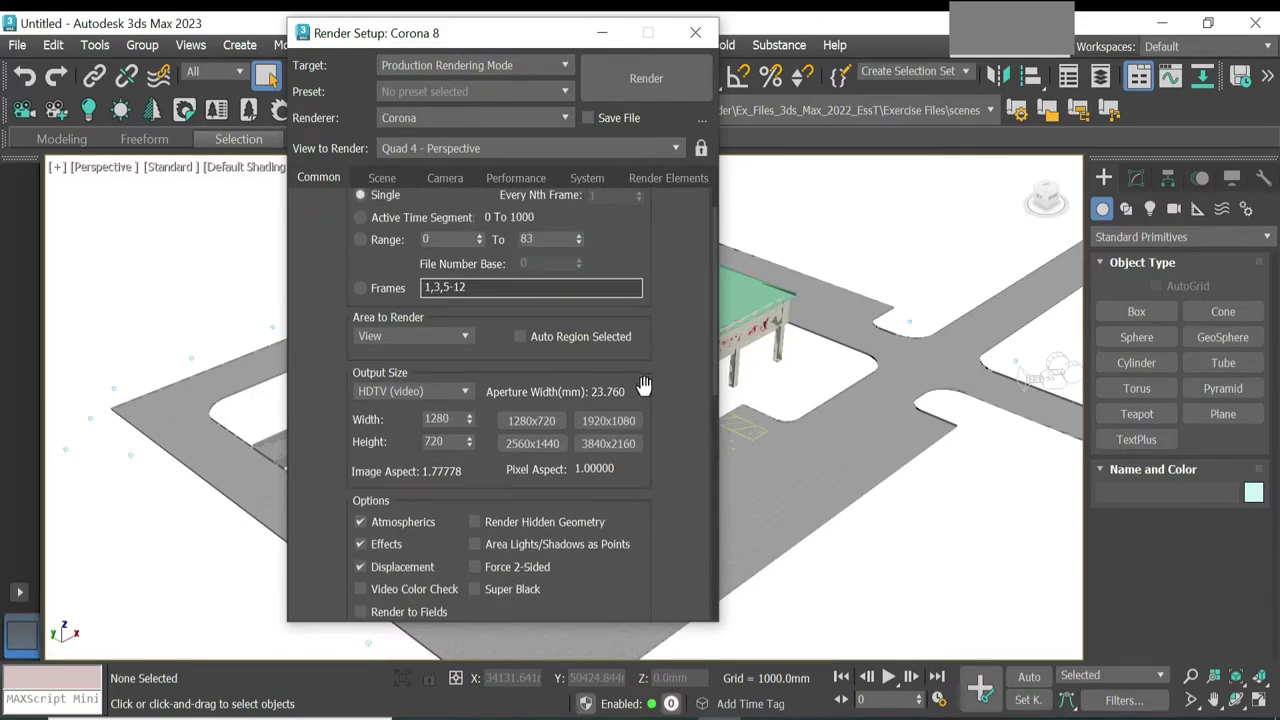
{"action": "scroll", "coordinate": [548, 440], "scroll_direction": "up", "scroll_amount": 2}
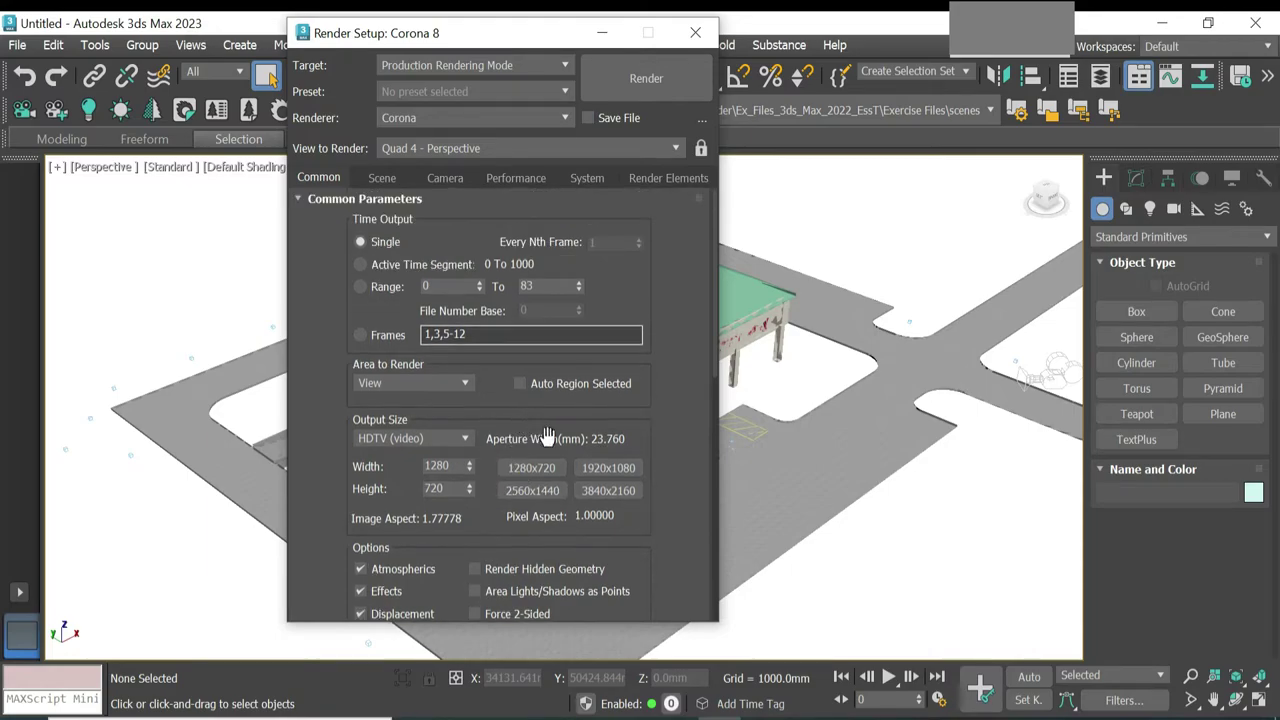
Step: Set the Corona noise level limit to 0.2 and denoising to Corona High Quality
{"action": "left_click", "coordinate": [384, 182]}
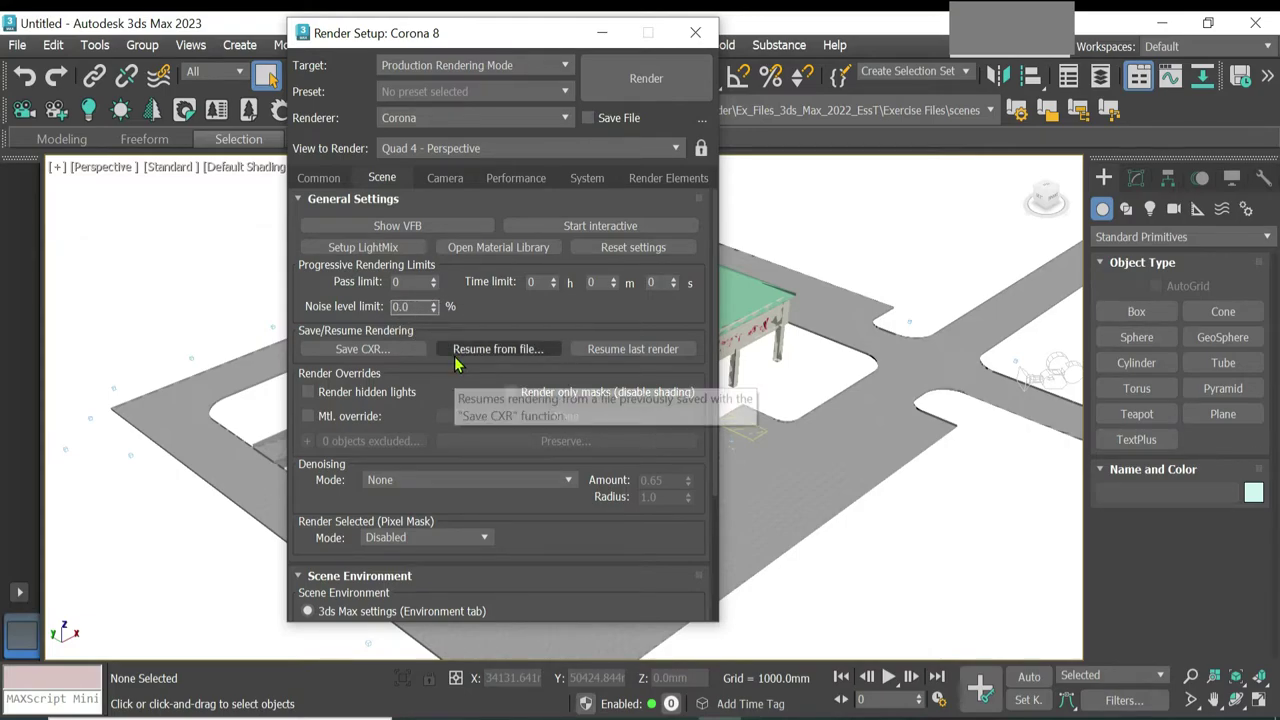
{"action": "type", "text": "0.2"}
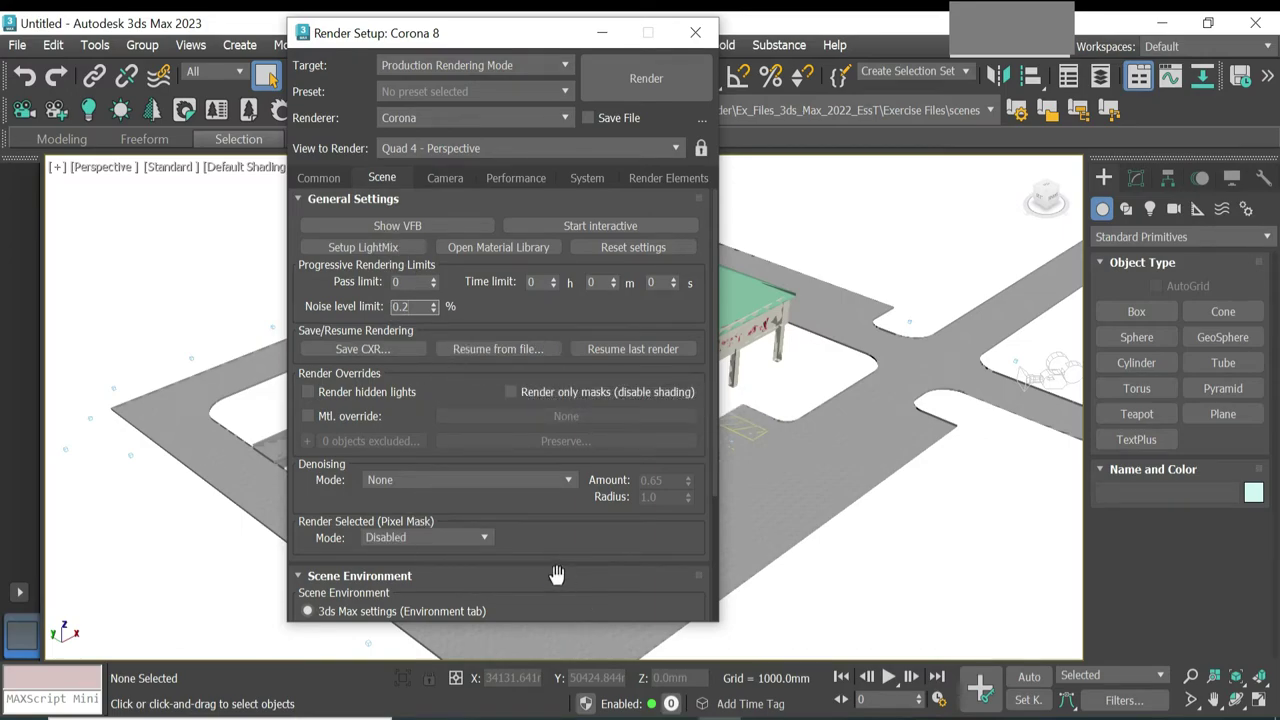
{"action": "left_click", "coordinate": [504, 481]}
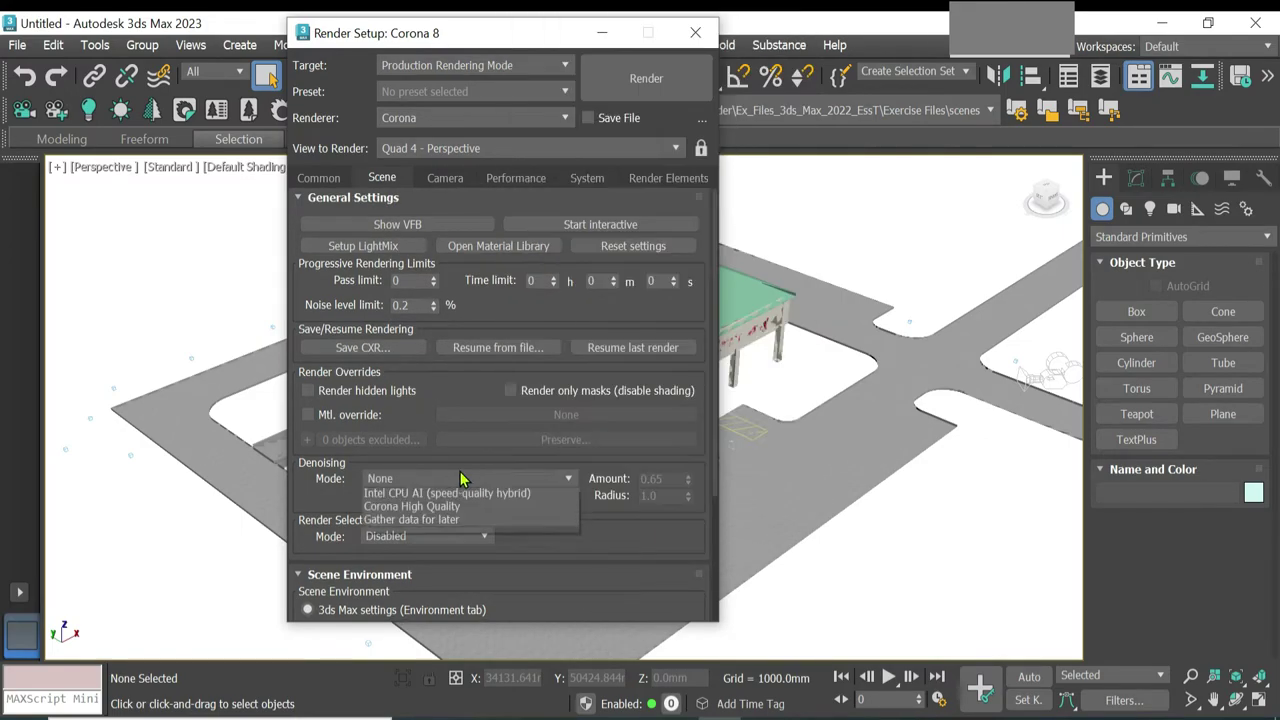
{"action": "left_click", "coordinate": [453, 550]}
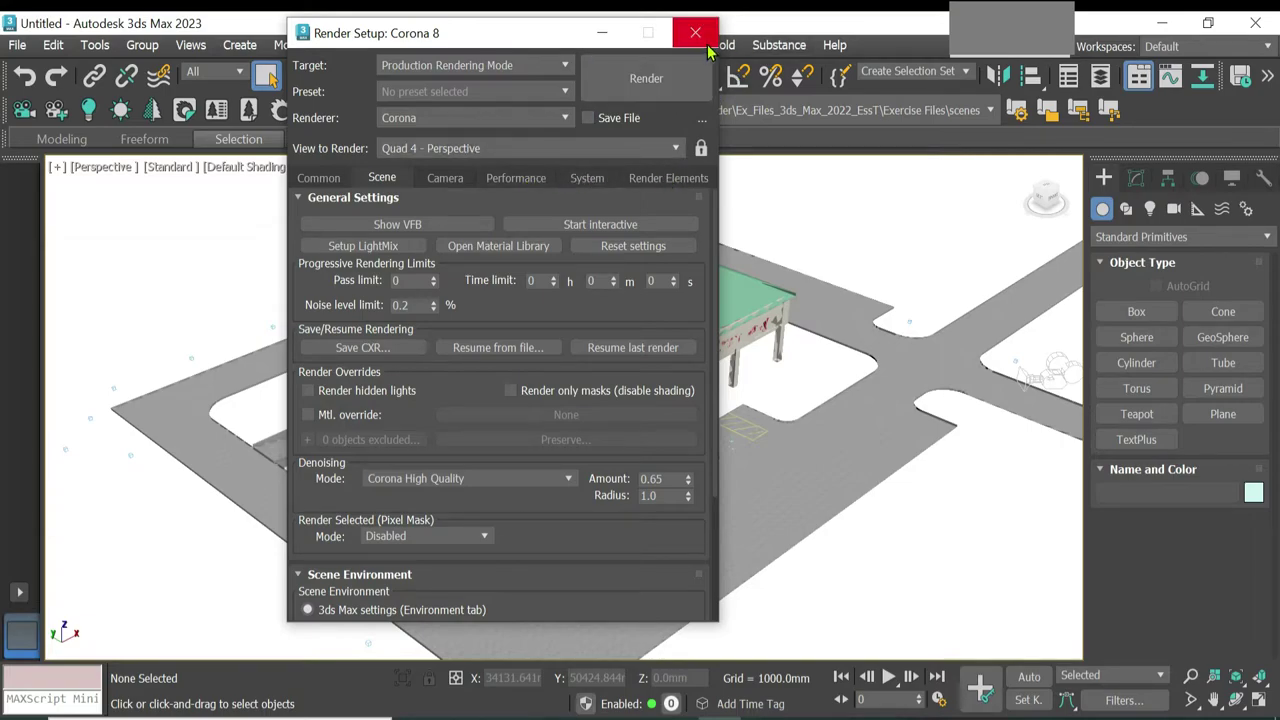
{"action": "left_click_drag", "start_coordinate": [571, 38], "coordinate": [486, 41]}
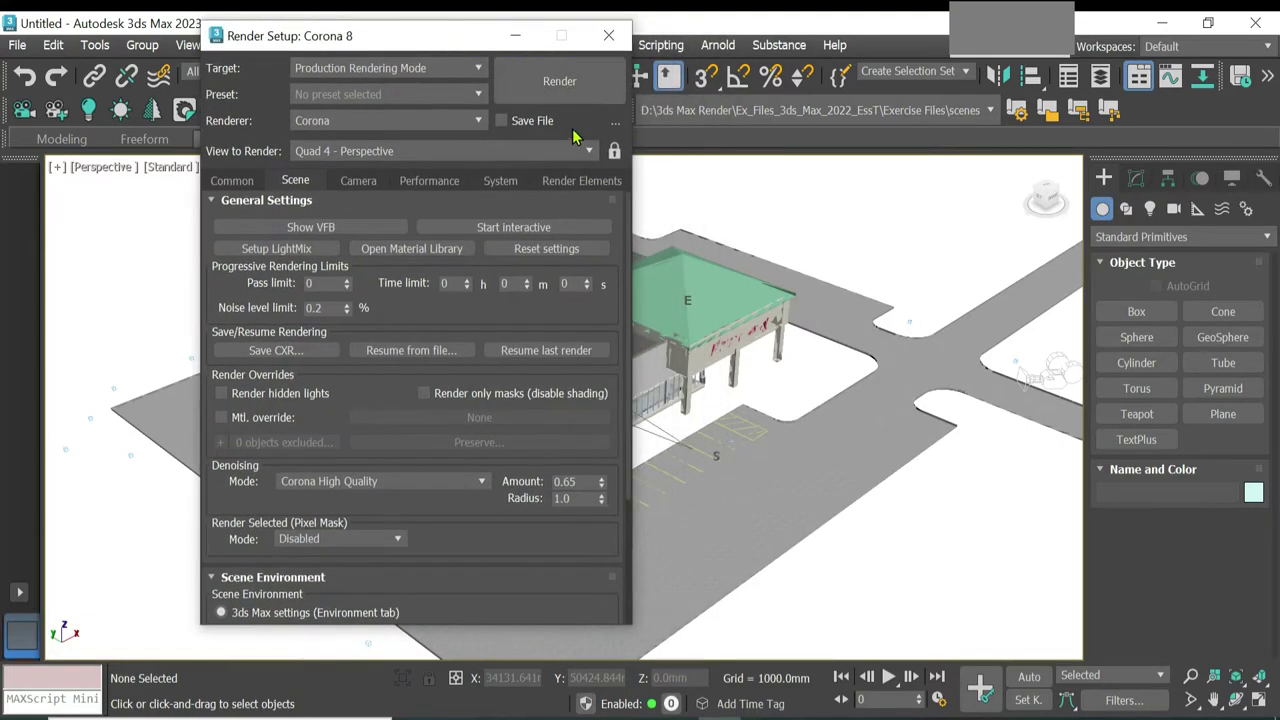
Step: Render the Perspective view and tone-map it to exposure -4.998 and contrast 0.794
{"action": "left_click", "coordinate": [550, 90]}
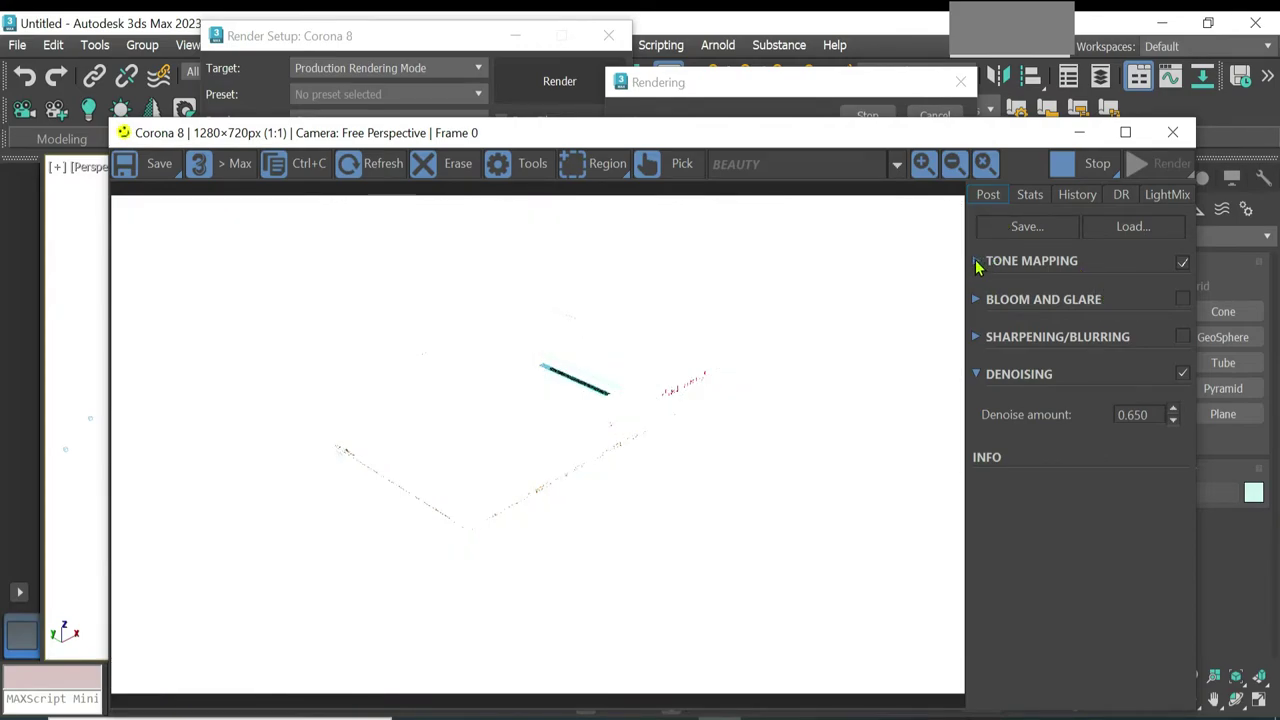
{"action": "left_click", "coordinate": [976, 262]}
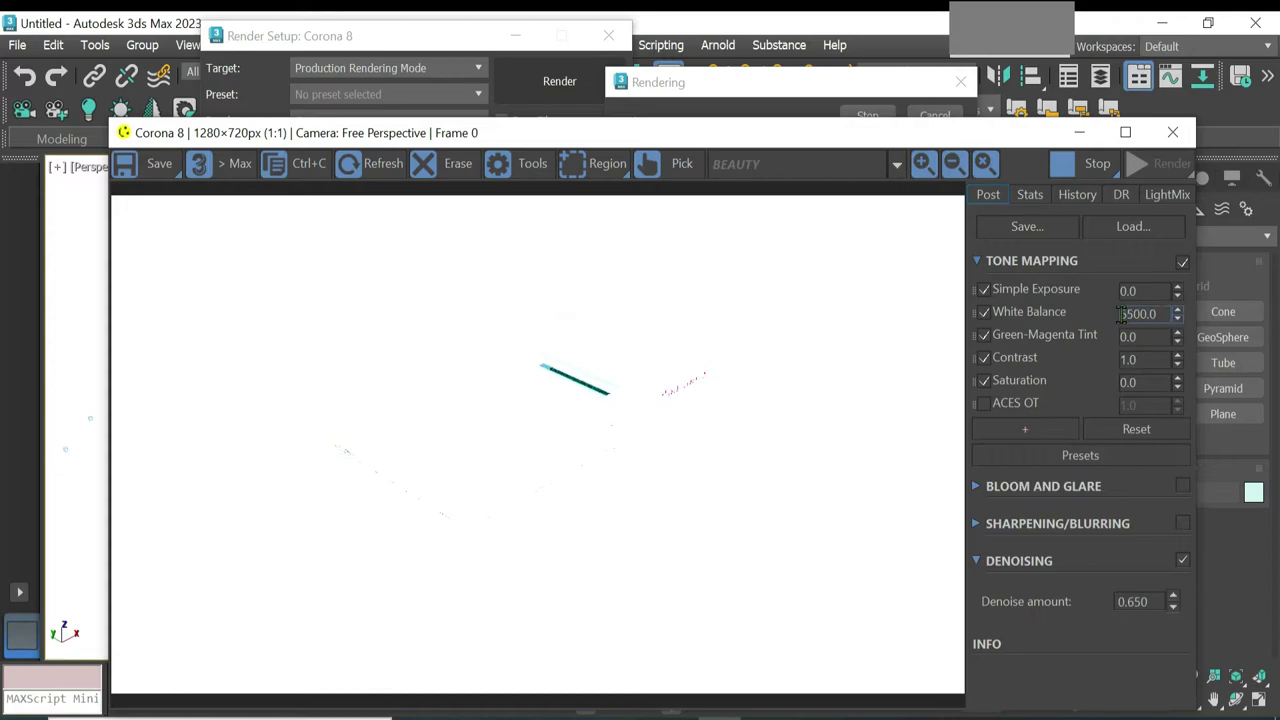
{"action": "type", "text": "5"}
{"action": "double_click", "coordinate": [1150, 290]}
{"action": "type", "text": "4"}
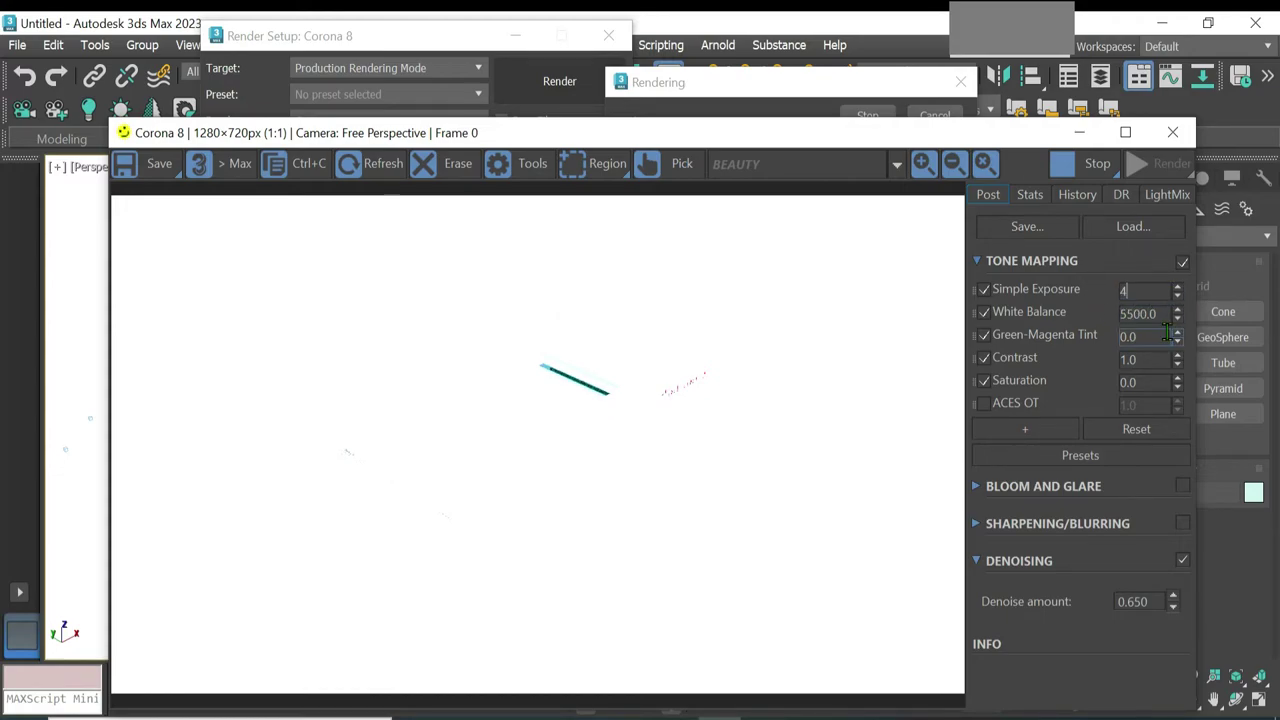
{"action": "double_click", "coordinate": [1150, 359]}
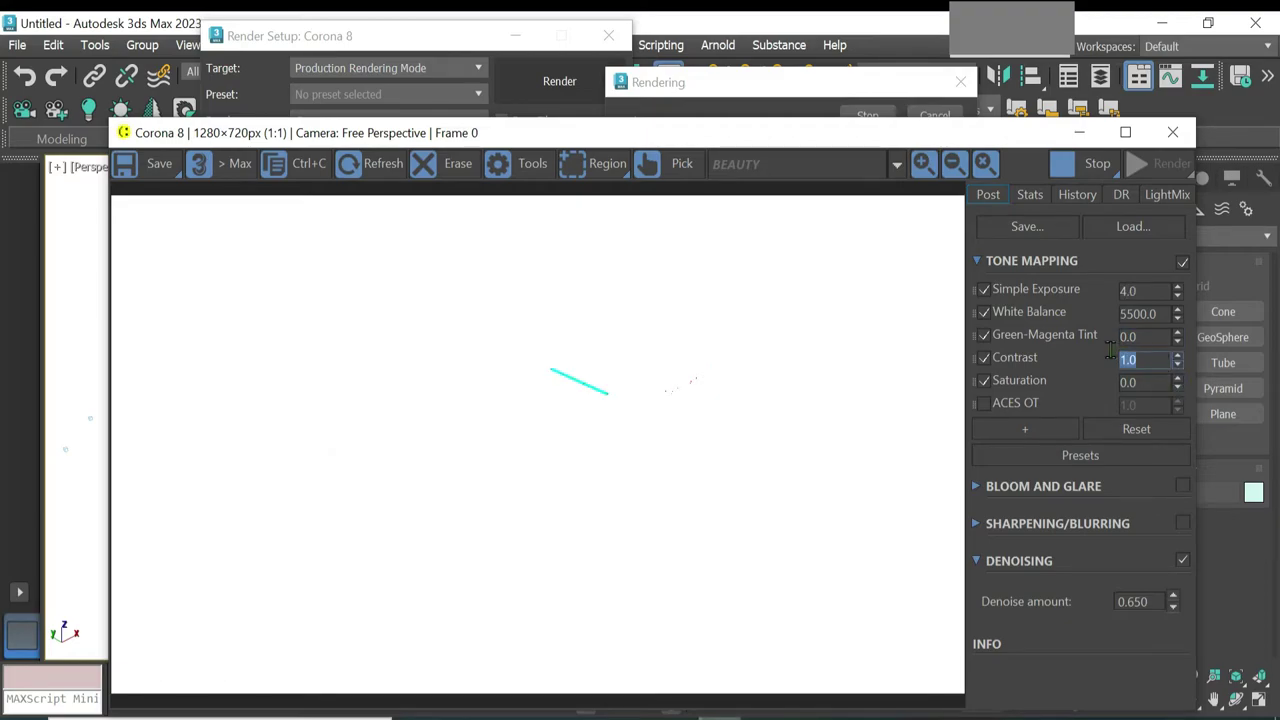
{"action": "type", "text": "2"}
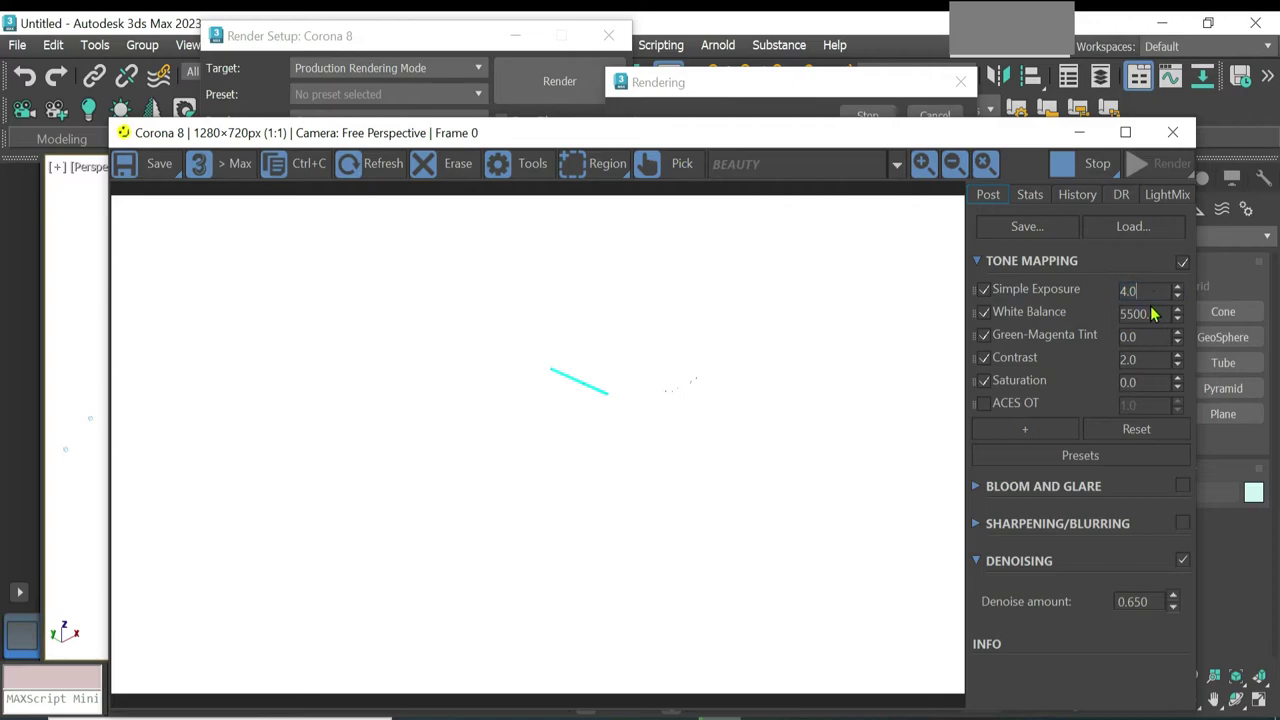
{"action": "double_click", "coordinate": [1140, 291]}
{"action": "type", "text": "-"}
{"action": "mouse_move", "coordinate": [1177, 292]}
{"action": "left_mouse_down"}
{"action": "mouse_move", "coordinate": [1182, 268]}
{"action": "mouse_move", "coordinate": [1183, 290]}
{"action": "left_mouse_up"}
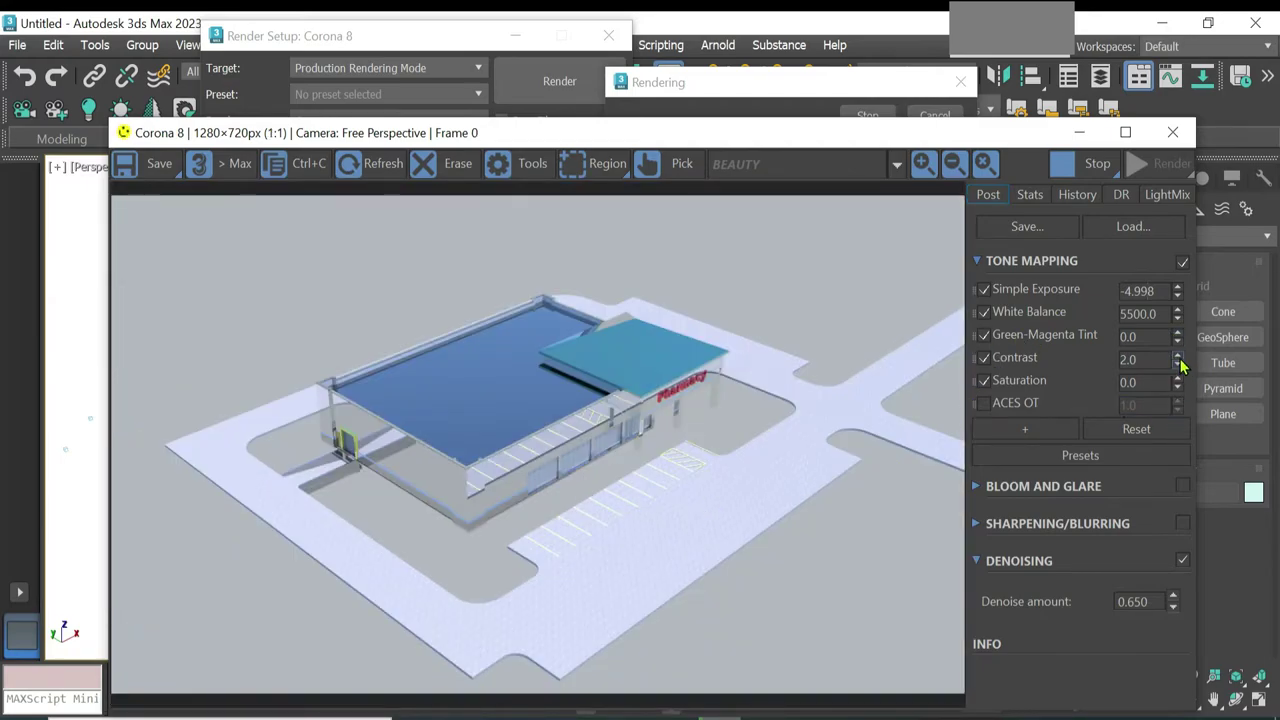
{"action": "mouse_move", "coordinate": [1180, 362]}
{"action": "left_mouse_down"}
{"action": "mouse_move", "coordinate": [1174, 337]}
{"action": "mouse_move", "coordinate": [1190, 510]}
{"action": "left_mouse_up"}
Step: Zoom into the rendered image to inspect it, then close the frame buffer
{"action": "scroll", "coordinate": [527, 530], "scroll_direction": "up", "scroll_amount": 1}
{"action": "scroll", "coordinate": [440, 515], "scroll_direction": "up", "scroll_amount": 2}
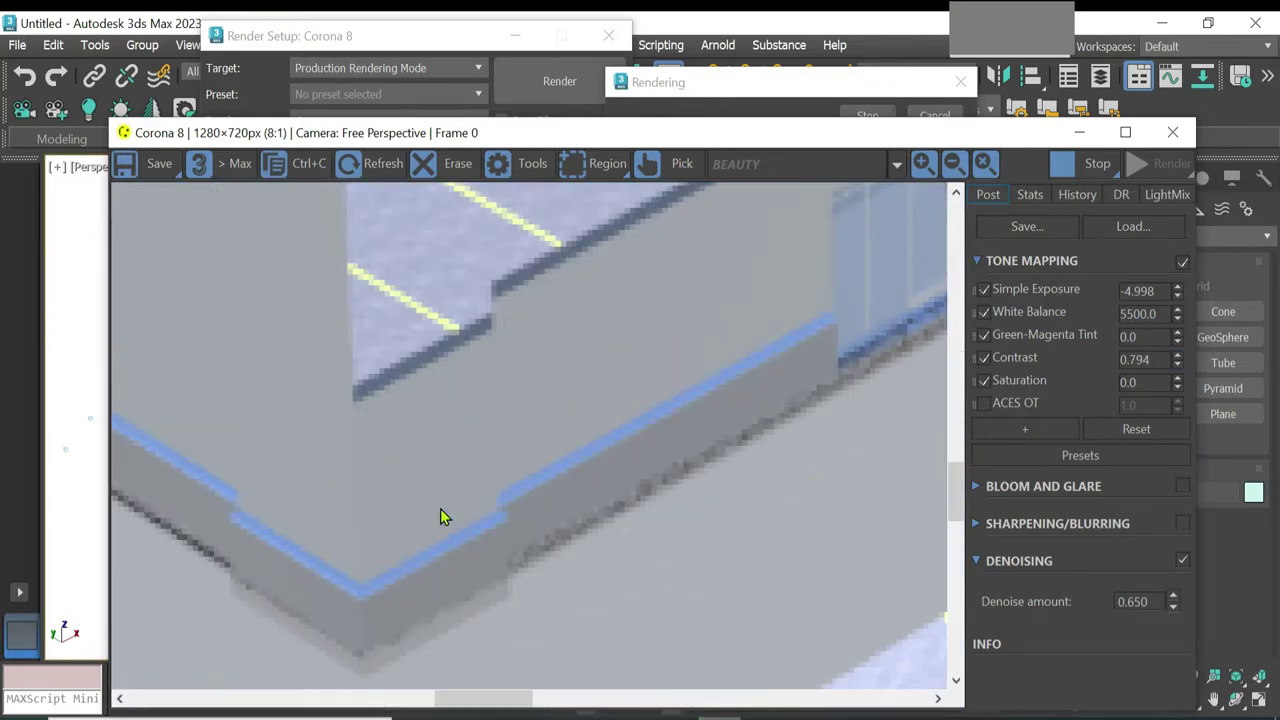
{"action": "scroll", "coordinate": [514, 503], "scroll_direction": "down", "scroll_amount": 2}
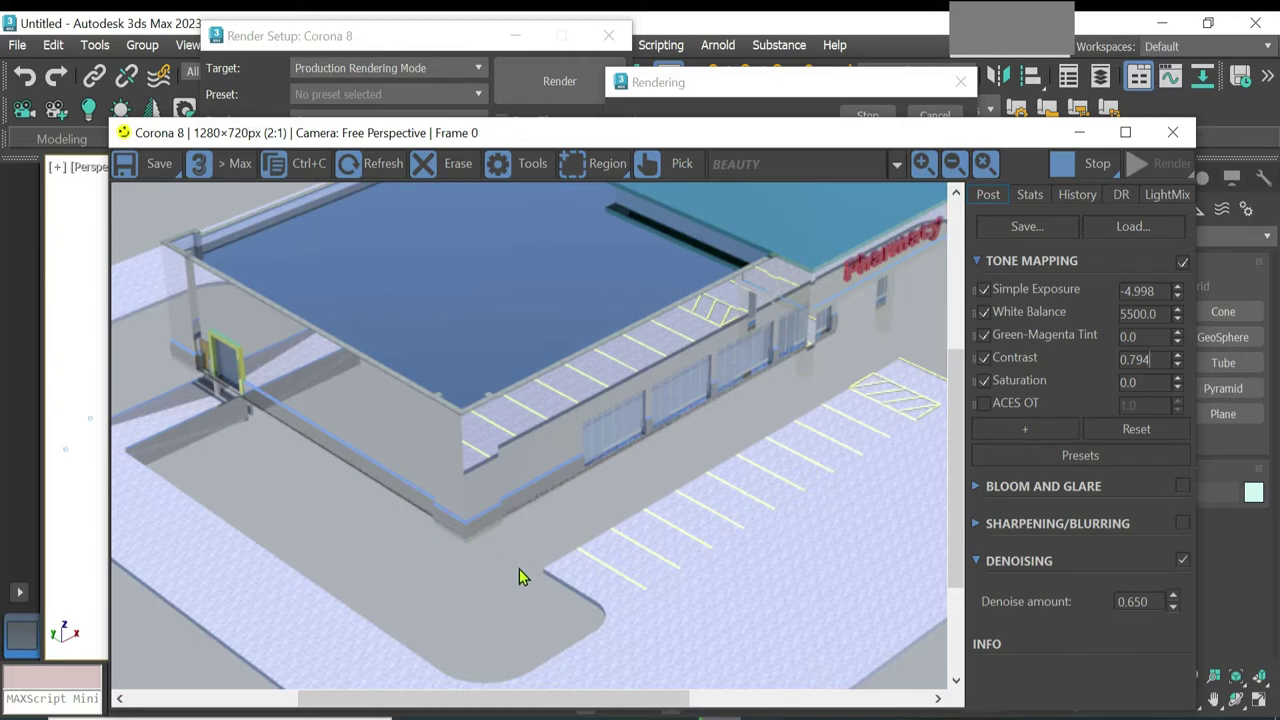
{"action": "scroll", "coordinate": [507, 549], "scroll_direction": "down", "scroll_amount": 1}
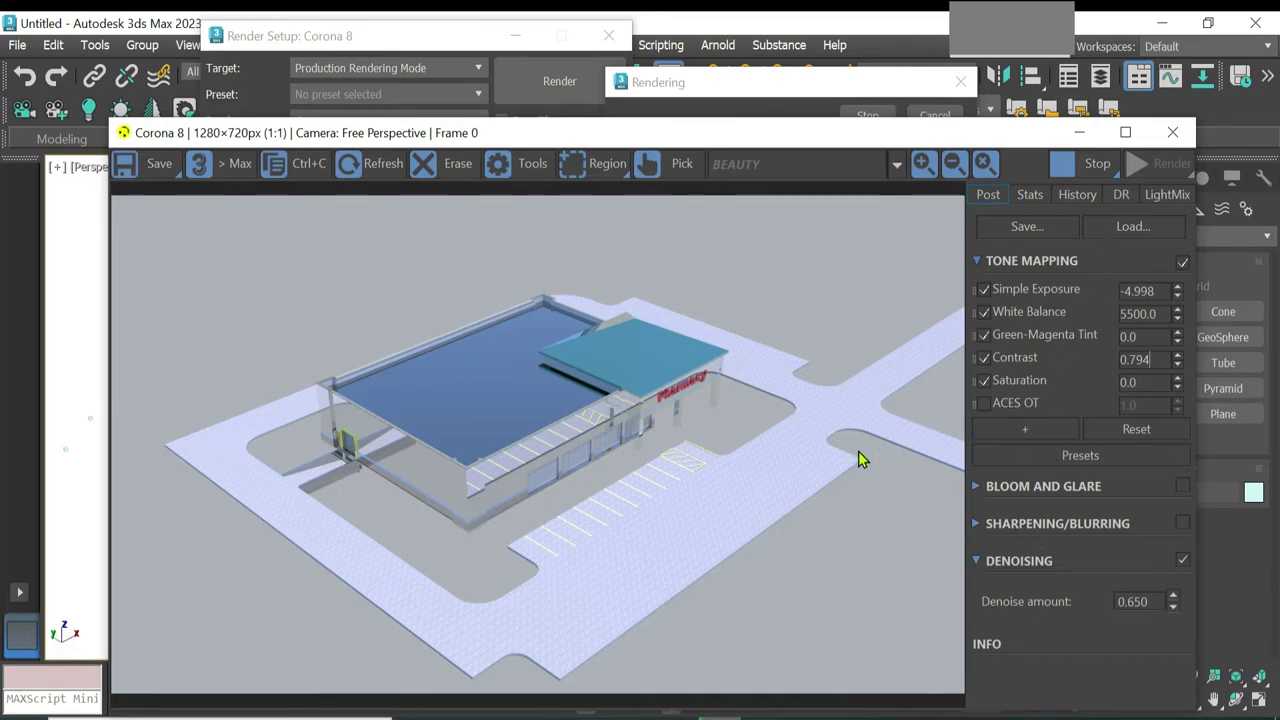
{"action": "left_click", "coordinate": [1172, 132]}
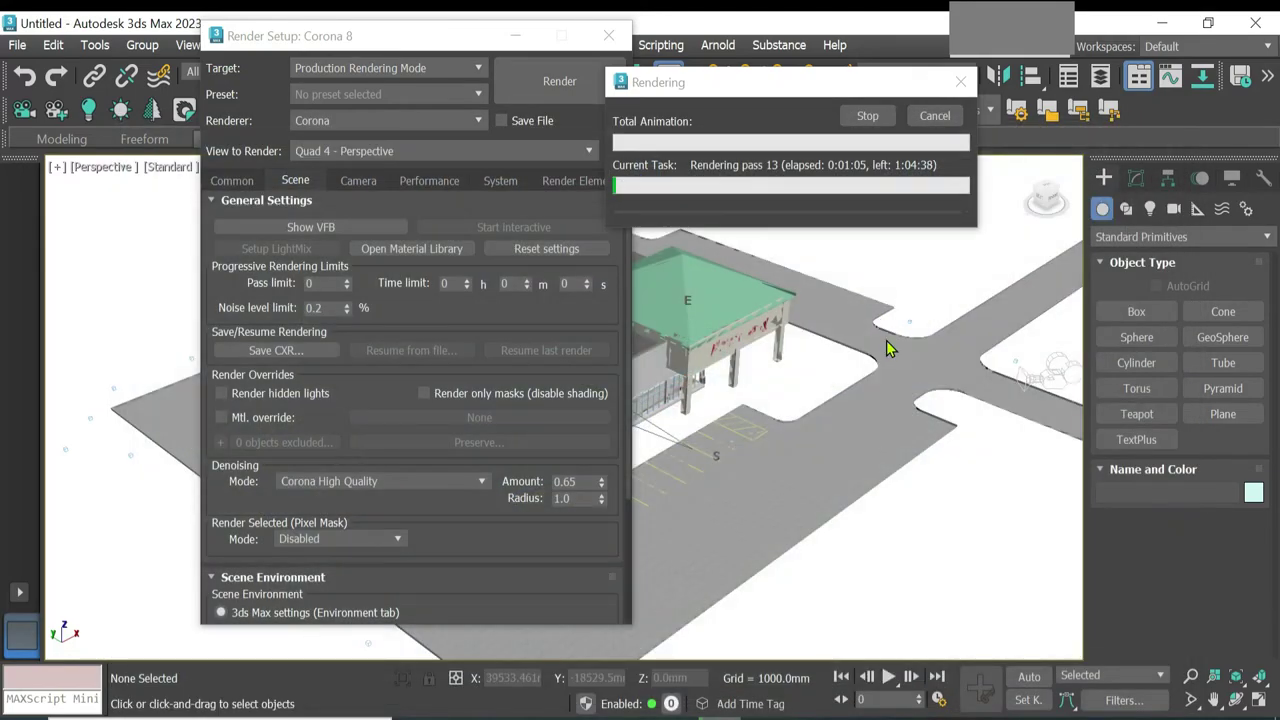
Step: Stop the test render and close the Render Setup and progress windows
{"action": "left_click", "coordinate": [867, 116]}
{"action": "left_click", "coordinate": [609, 37]}
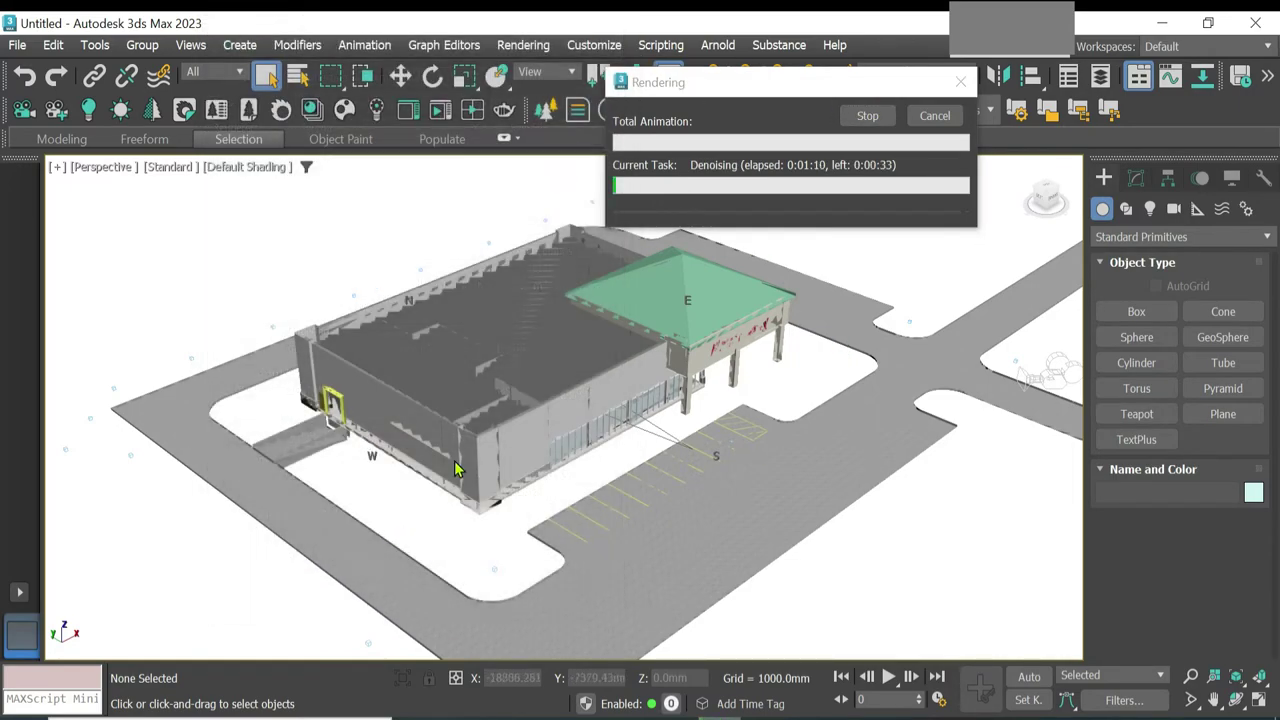
{"action": "left_click", "coordinate": [935, 116]}
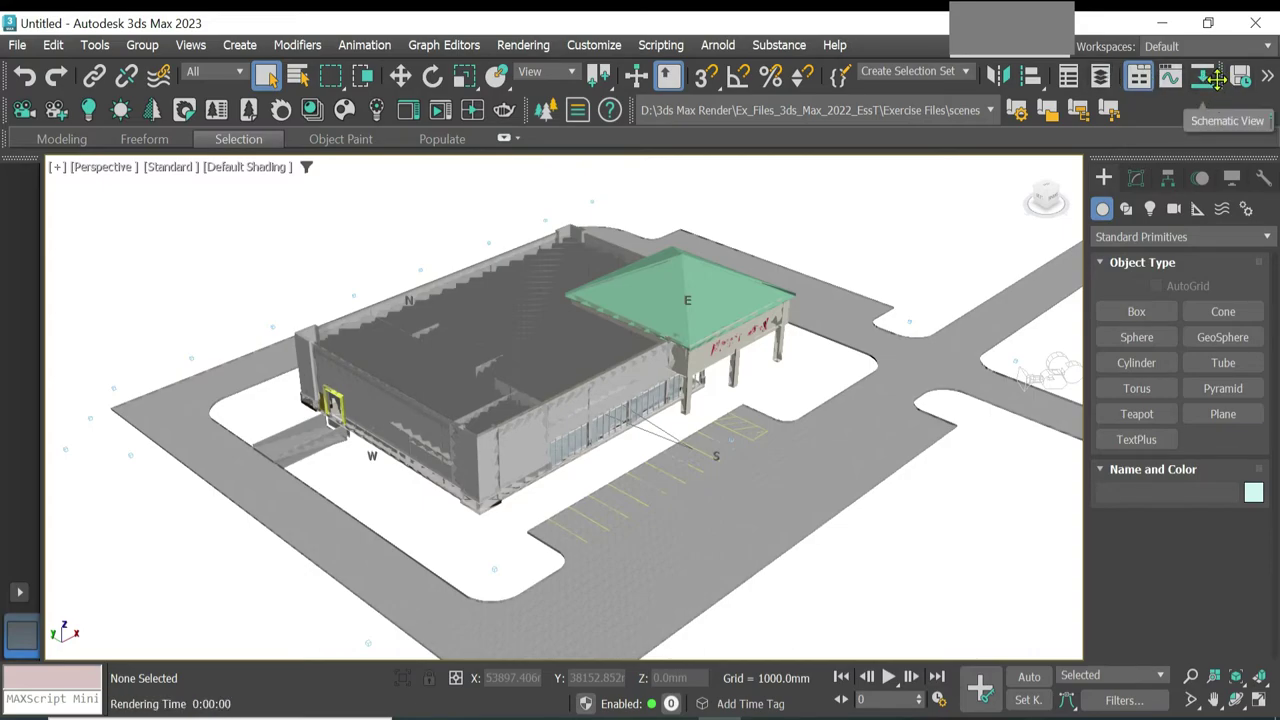
{"action": "left_click", "coordinate": [526, 50]}
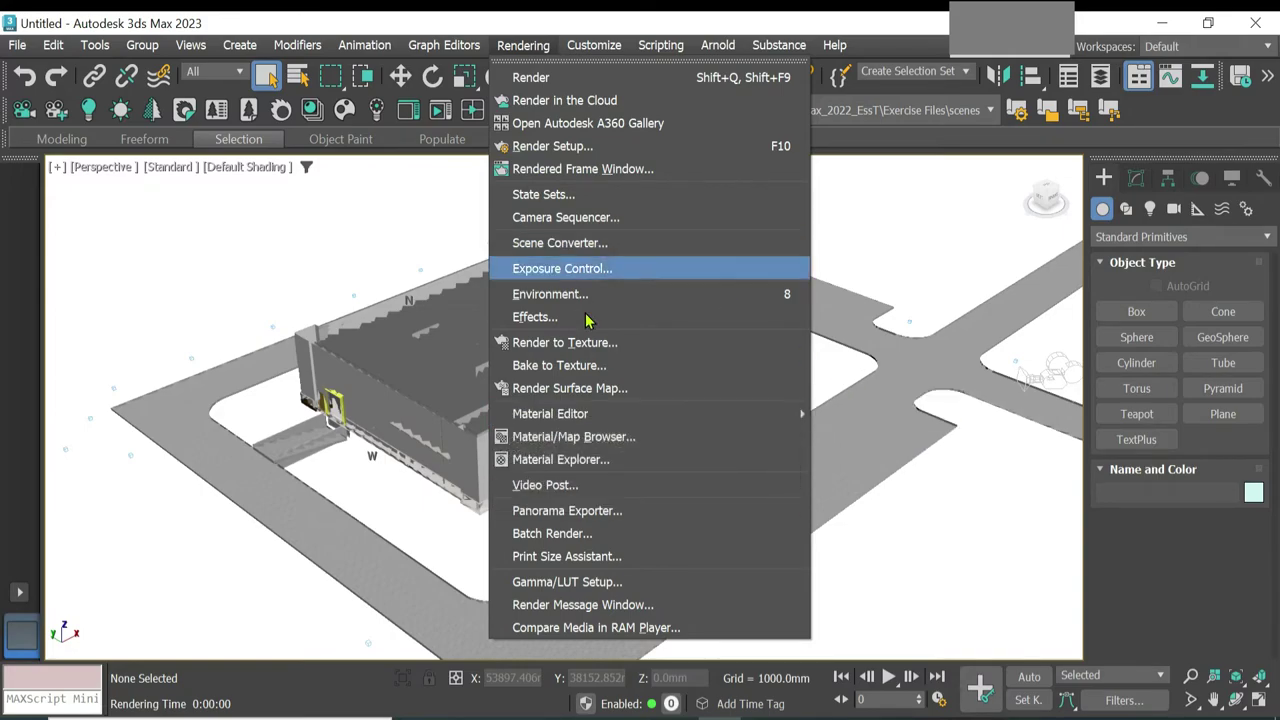
Step: Open Environment and Effects and search the environment map list for Corona maps
{"action": "left_click", "coordinate": [535, 297]}
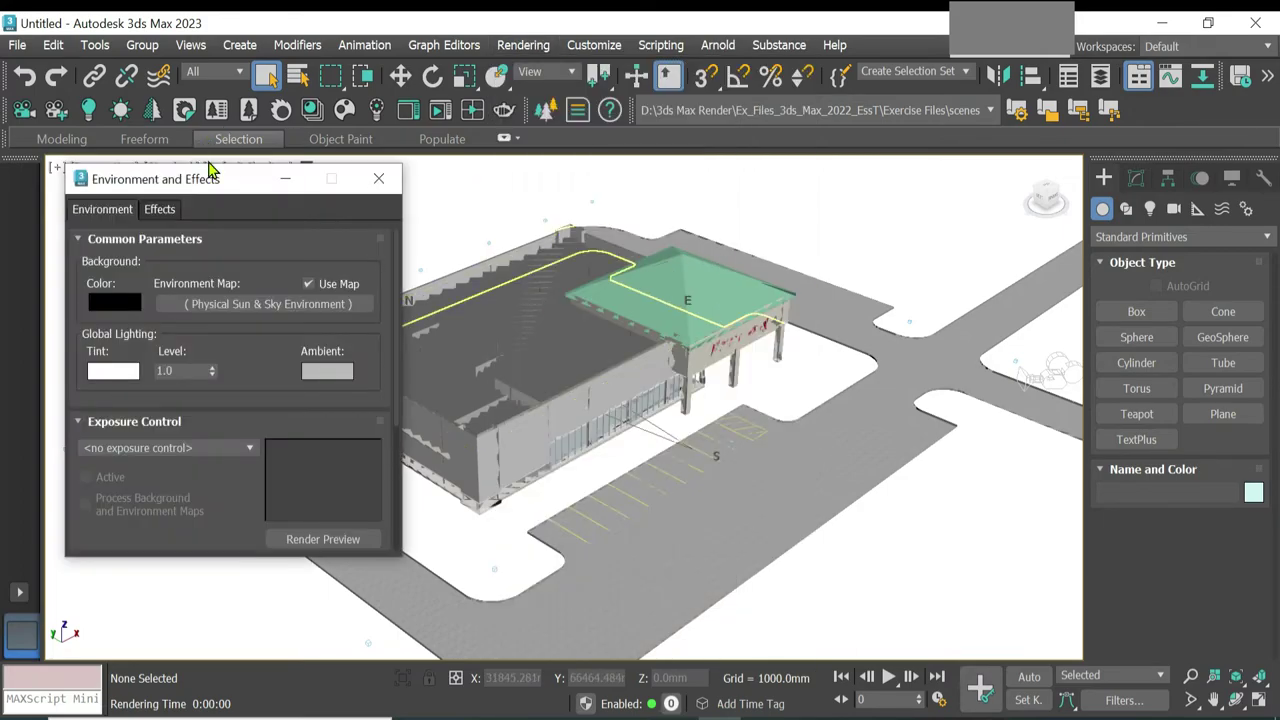
{"action": "mouse_move", "coordinate": [237, 195]}
{"action": "left_mouse_down"}
{"action": "mouse_move", "coordinate": [500, 180]}
{"action": "mouse_move", "coordinate": [787, 209]}
{"action": "left_mouse_up"}
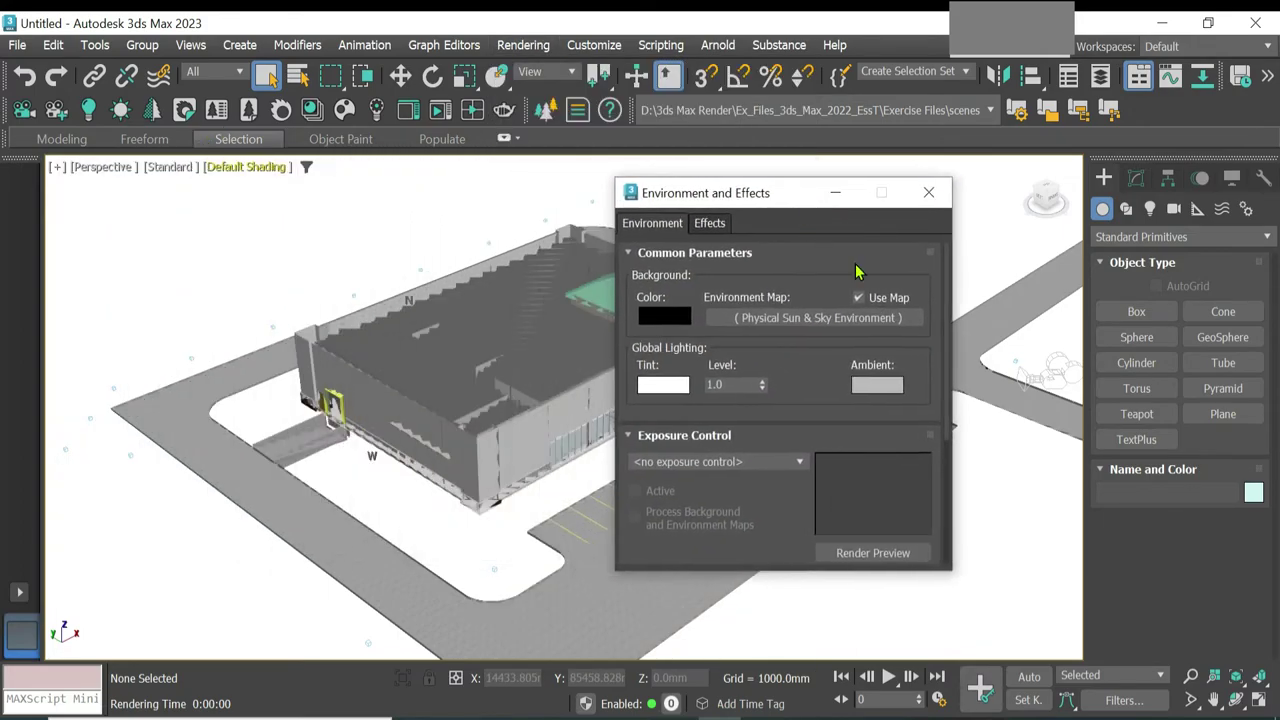
{"action": "left_click", "coordinate": [824, 326]}
{"action": "left_click", "coordinate": [824, 326]}
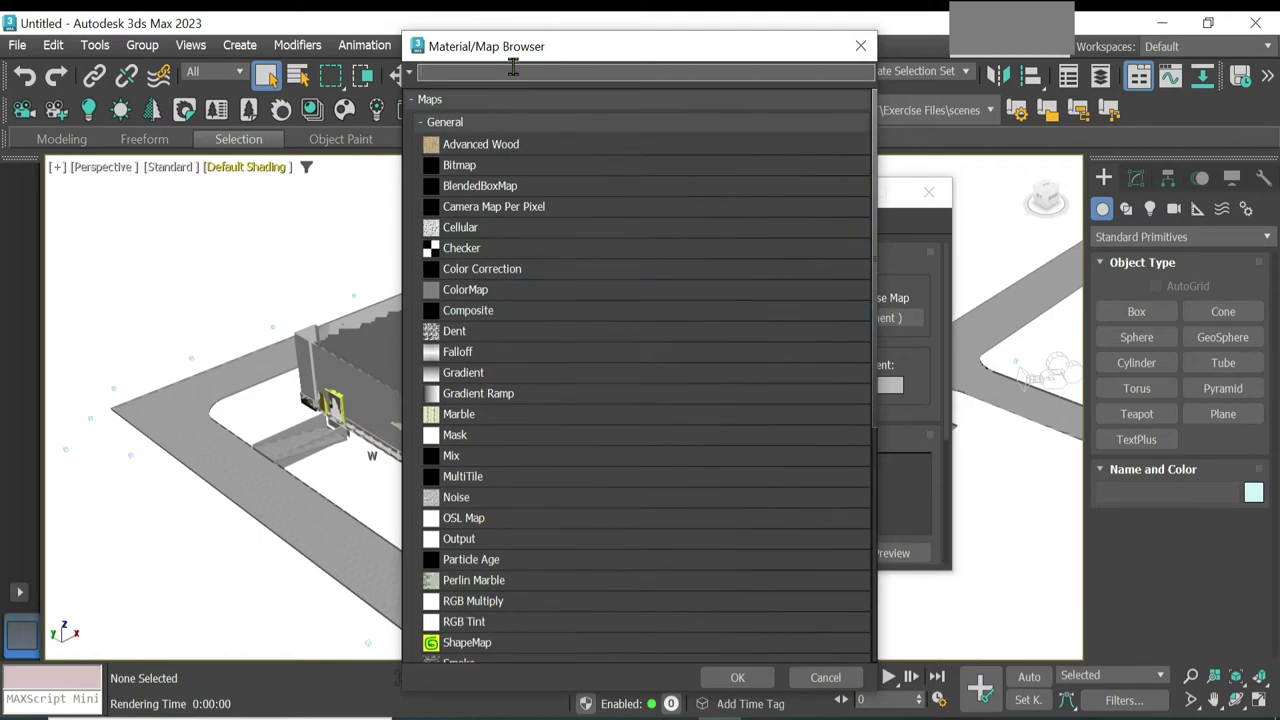
{"action": "type", "text": "corona"}
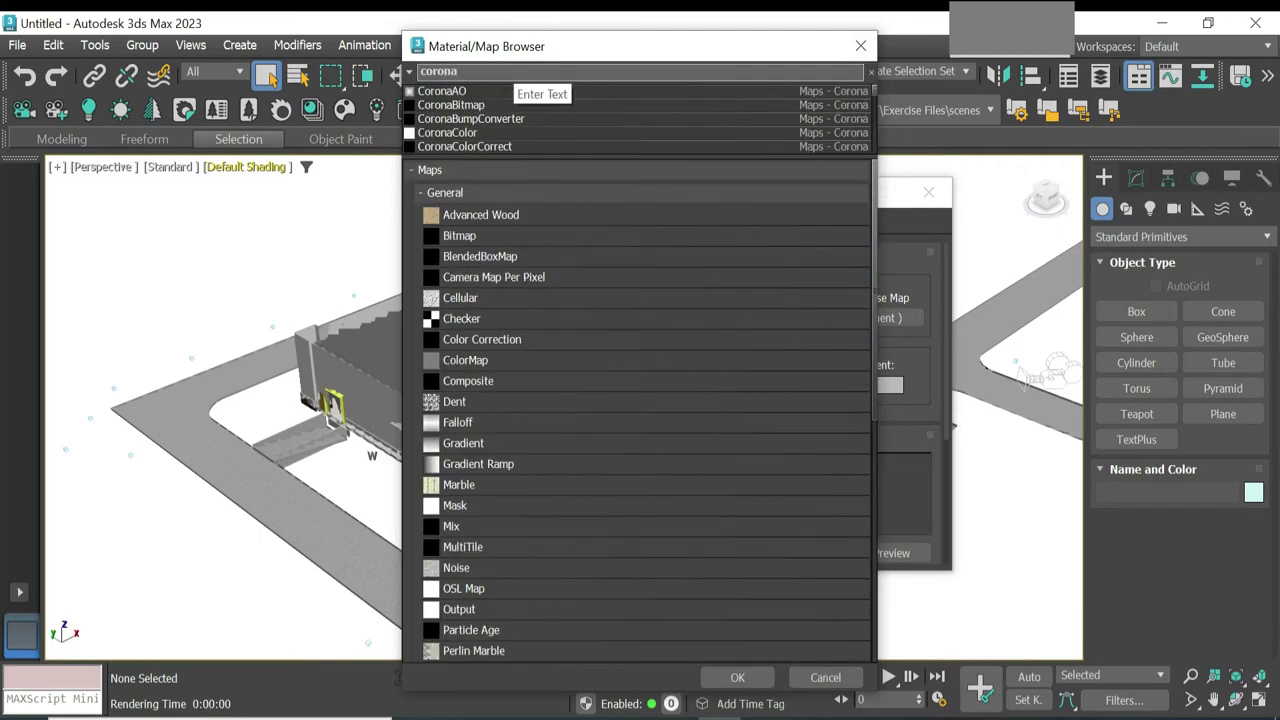
{"action": "type", "text": " sky"}
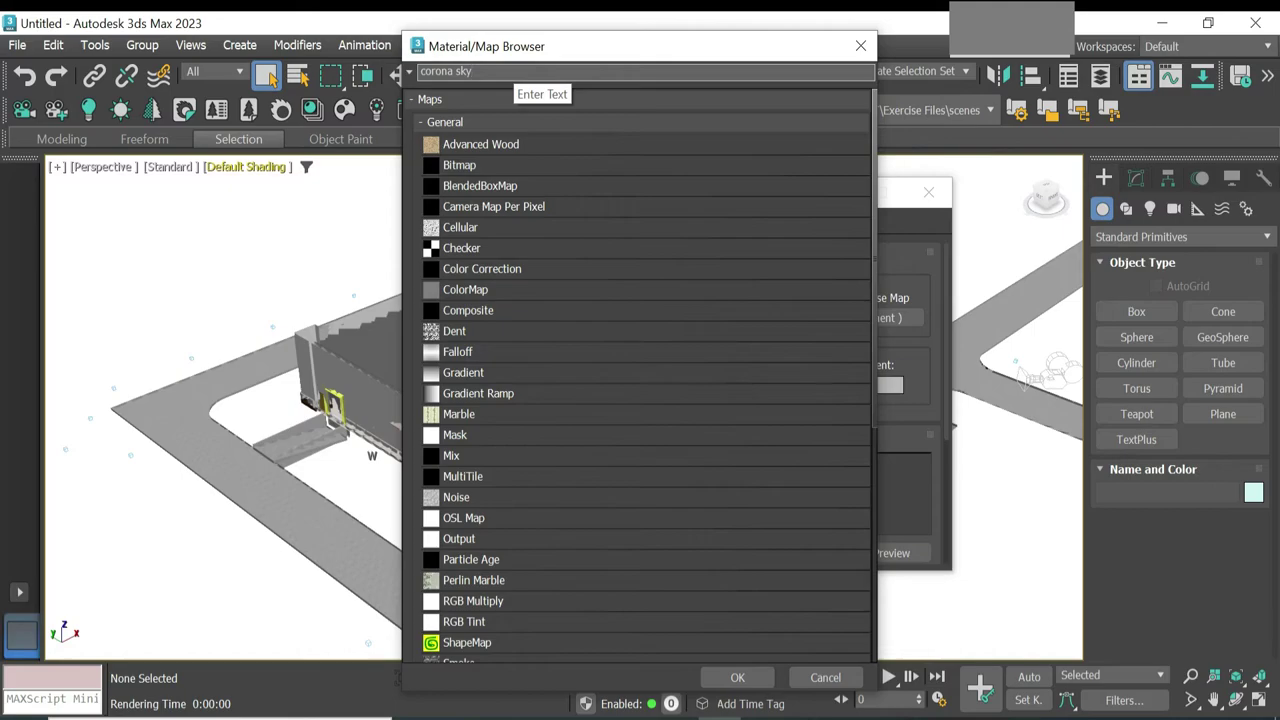
{"action": "left_click", "coordinate": [862, 46]}
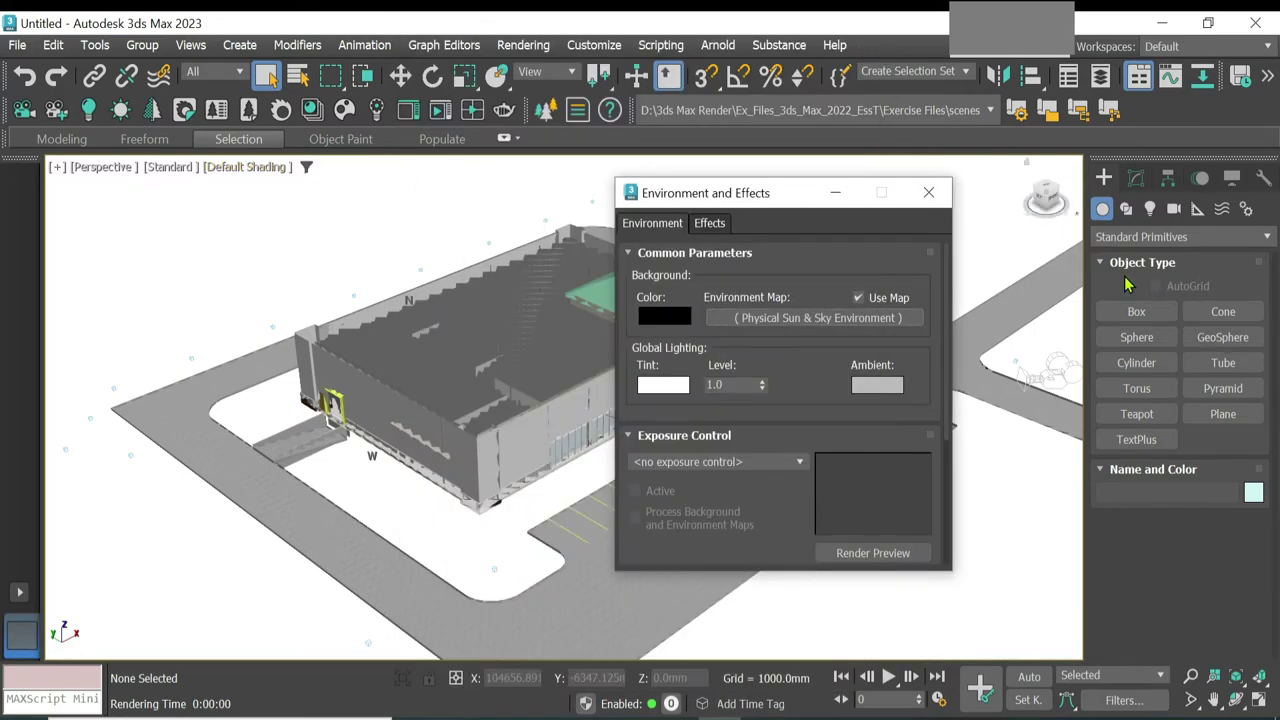
Step: Choose CoronaSun under Corona lights and replace the environment with a CoronaSky
{"action": "left_click", "coordinate": [1150, 208]}
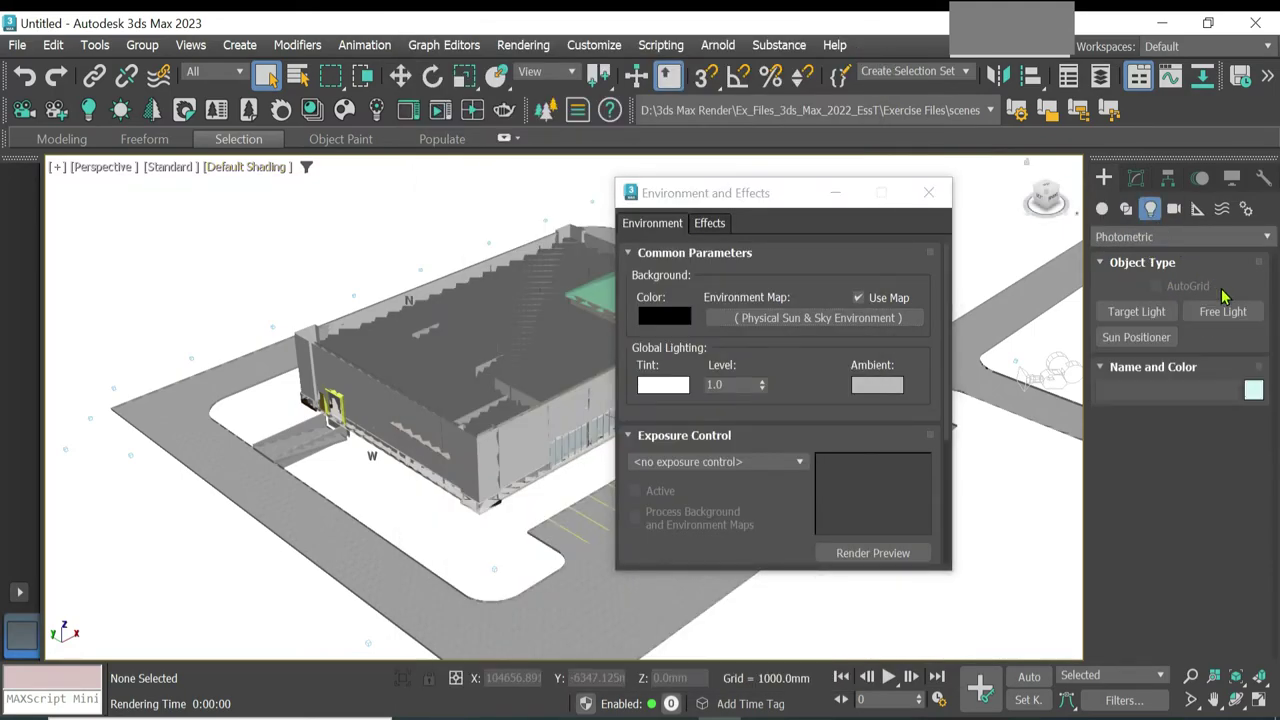
{"action": "left_click", "coordinate": [1180, 237]}
{"action": "left_click", "coordinate": [1145, 297]}
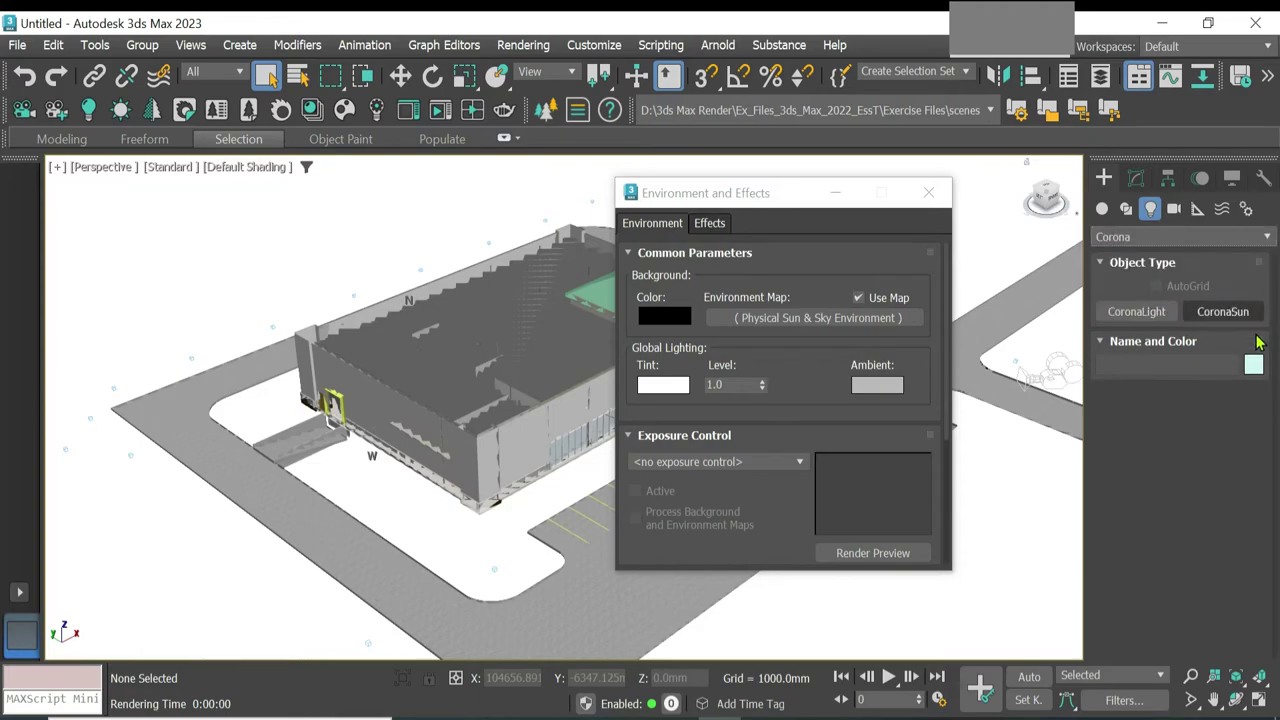
{"action": "left_click", "coordinate": [1222, 311]}
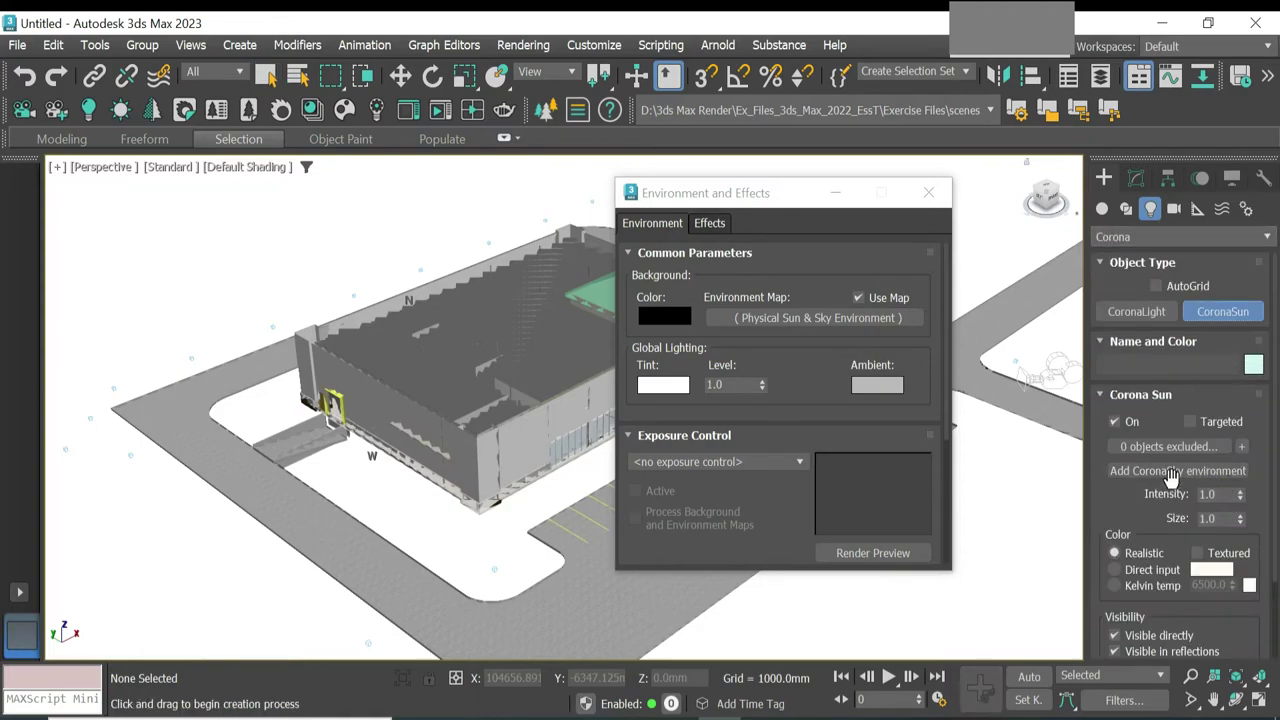
{"action": "left_click", "coordinate": [1190, 474]}
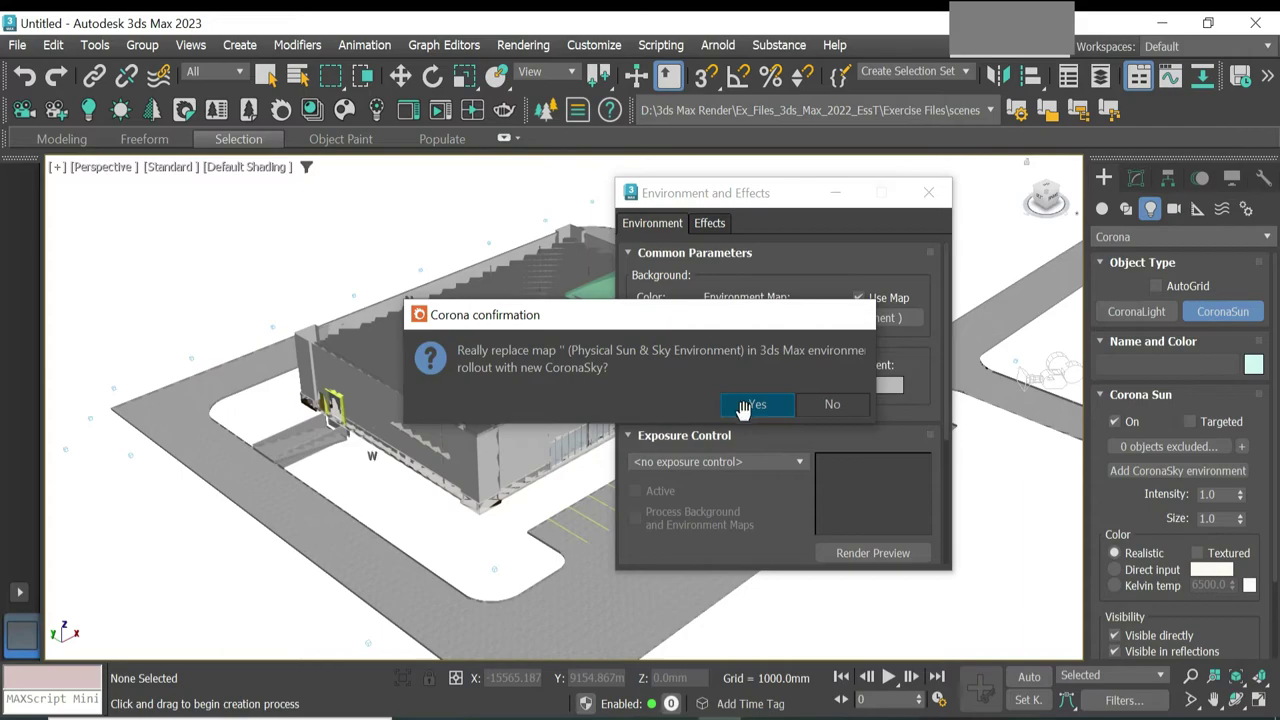
{"action": "left_click", "coordinate": [752, 404]}
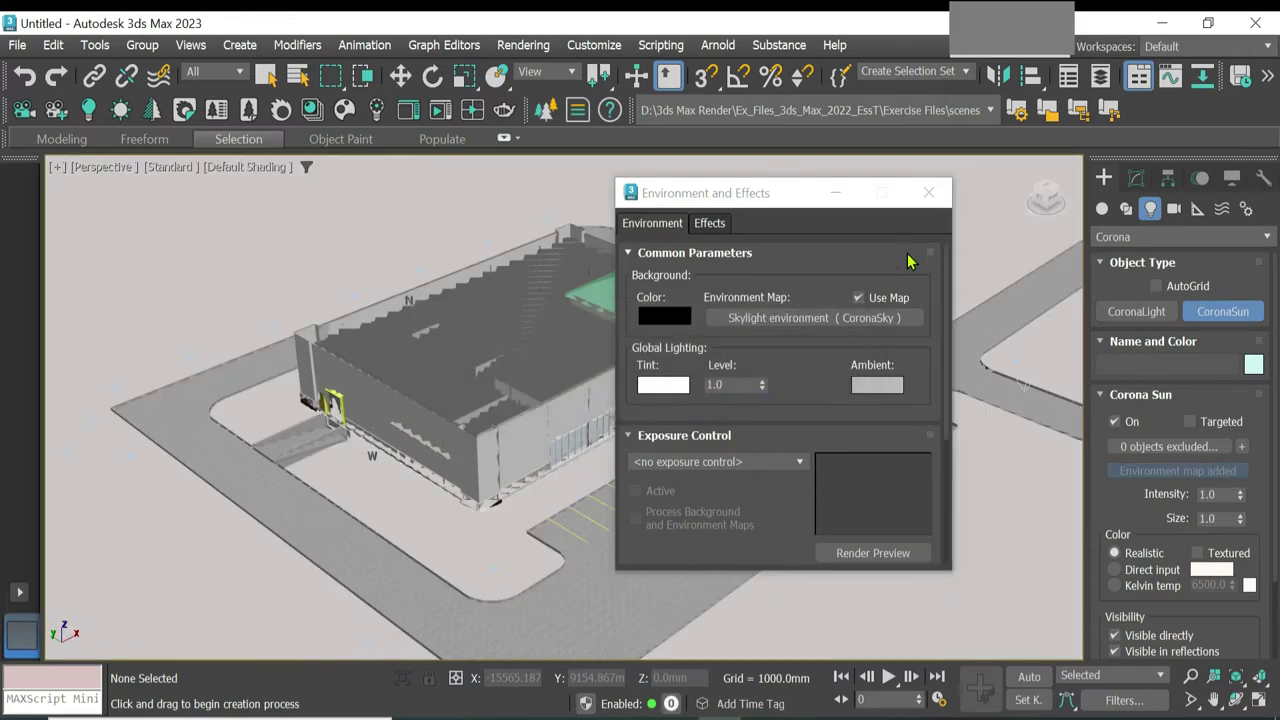
Step: Start assigning a Bitmap map as the environment map
{"action": "right_click", "coordinate": [805, 325]}
{"action": "left_click", "coordinate": [800, 324]}
{"action": "left_click", "coordinate": [798, 325]}
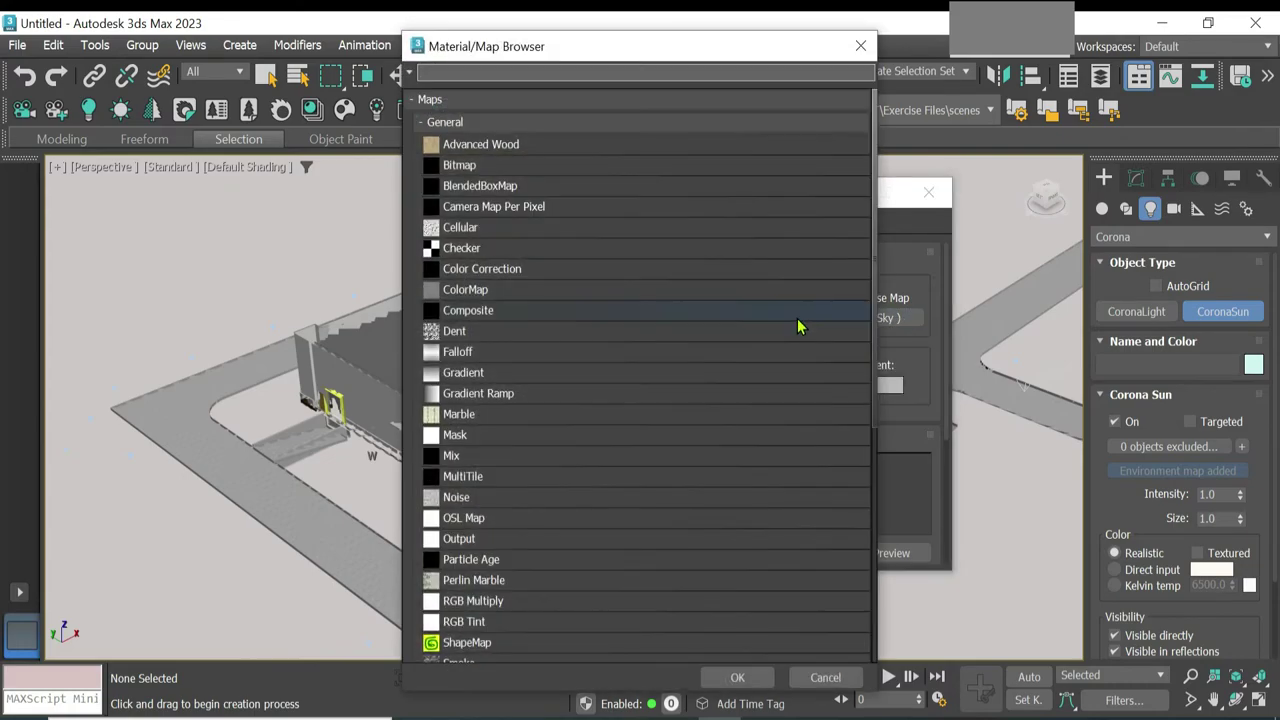
{"action": "left_click", "coordinate": [440, 166]}
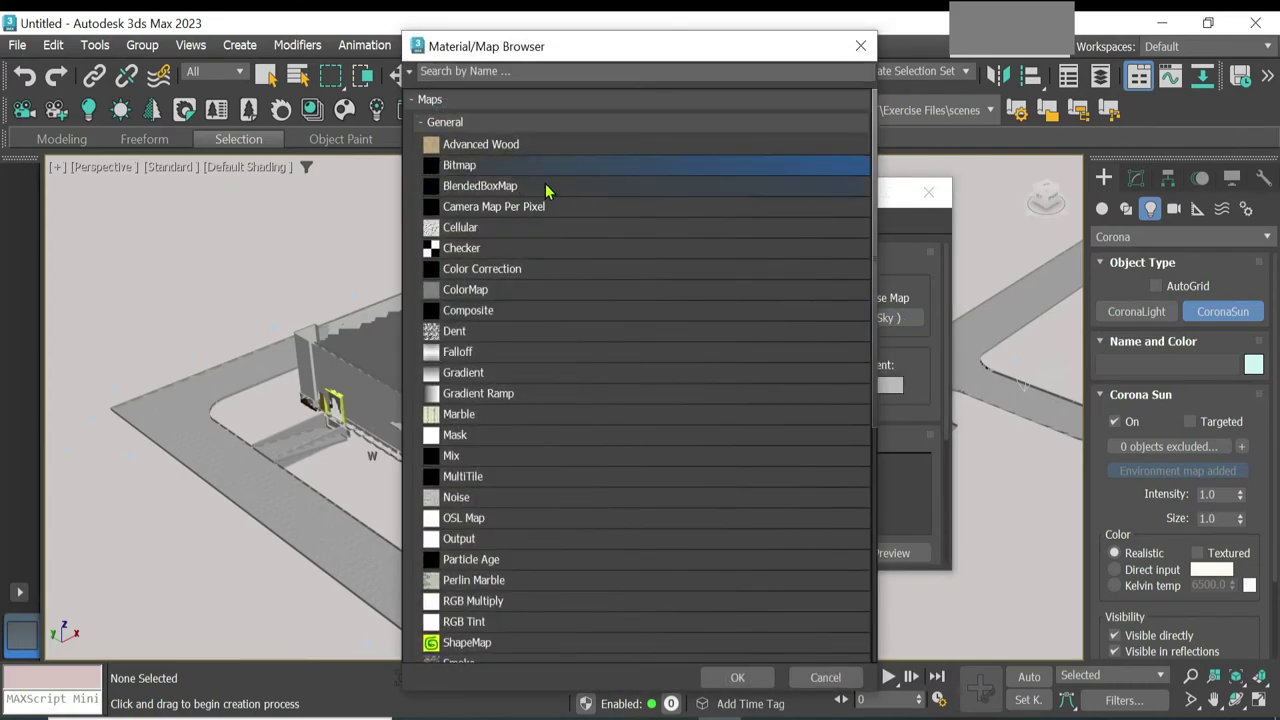
{"action": "double_click", "coordinate": [476, 168]}
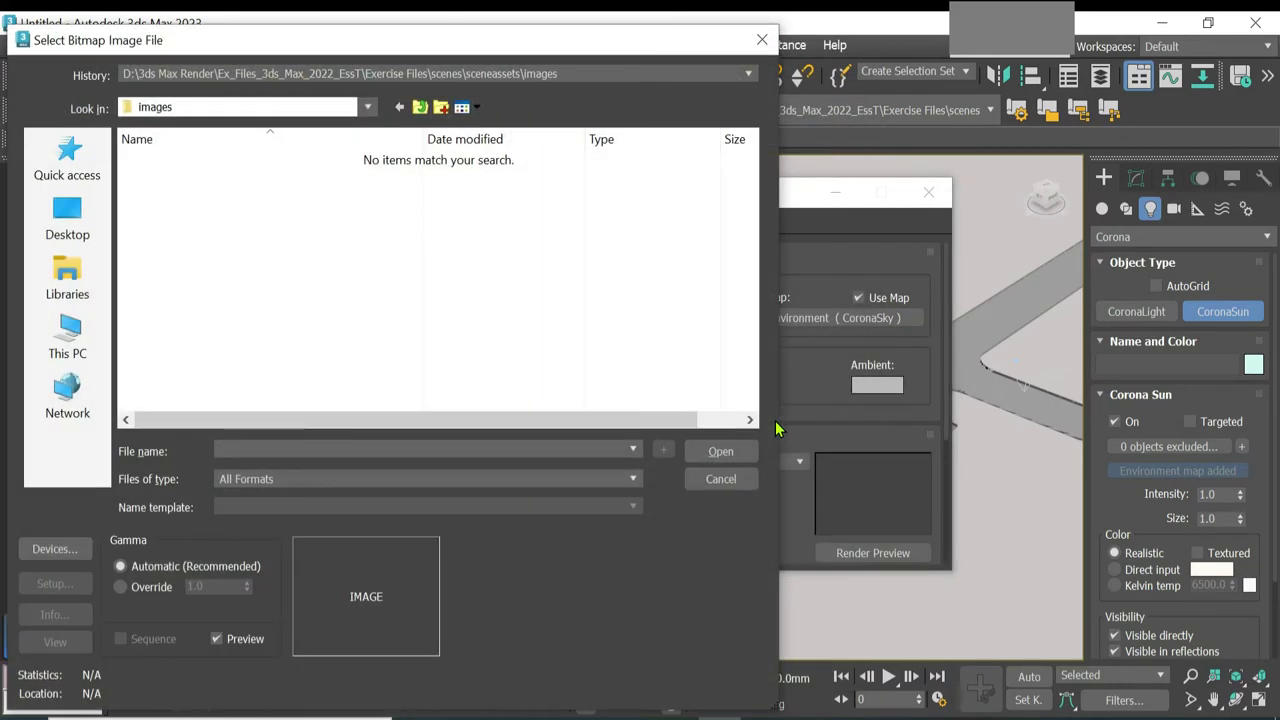
Step: Load gamrig_2k.exr from Downloads as the environment bitmap and close Environment and Effects
{"action": "left_click", "coordinate": [67, 338]}
{"action": "left_click", "coordinate": [447, 220]}
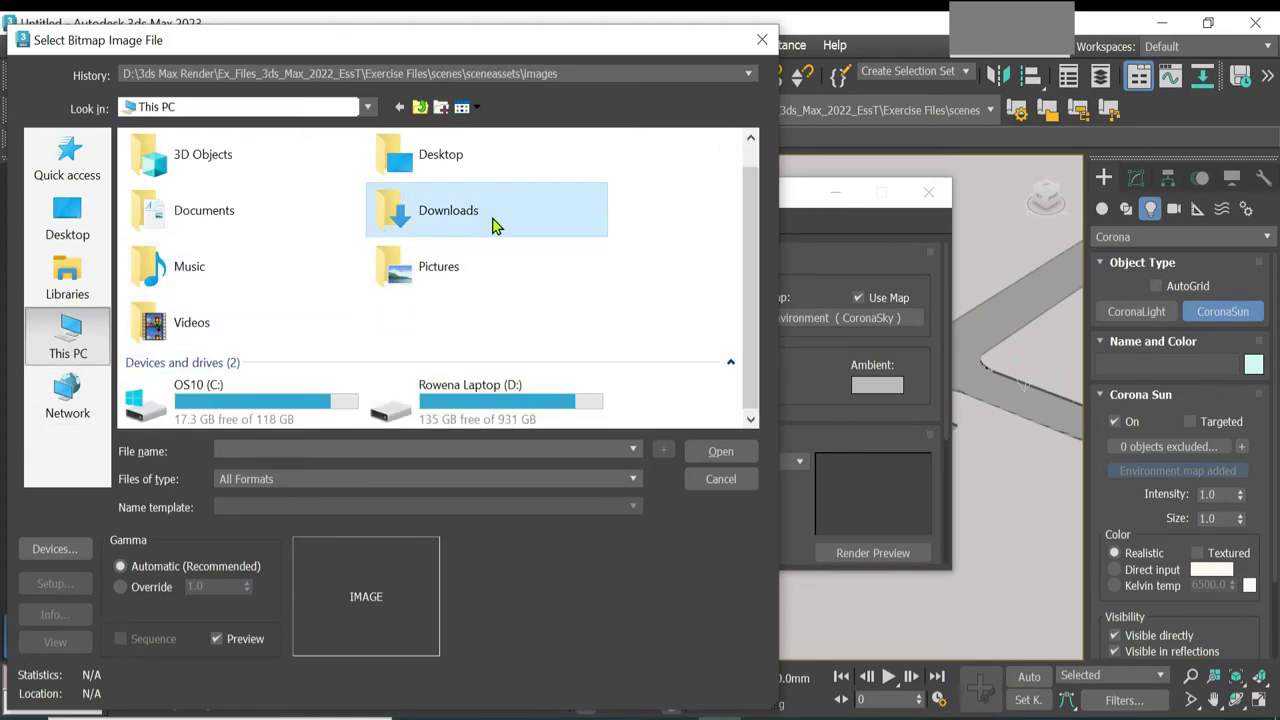
{"action": "double_click", "coordinate": [450, 222]}
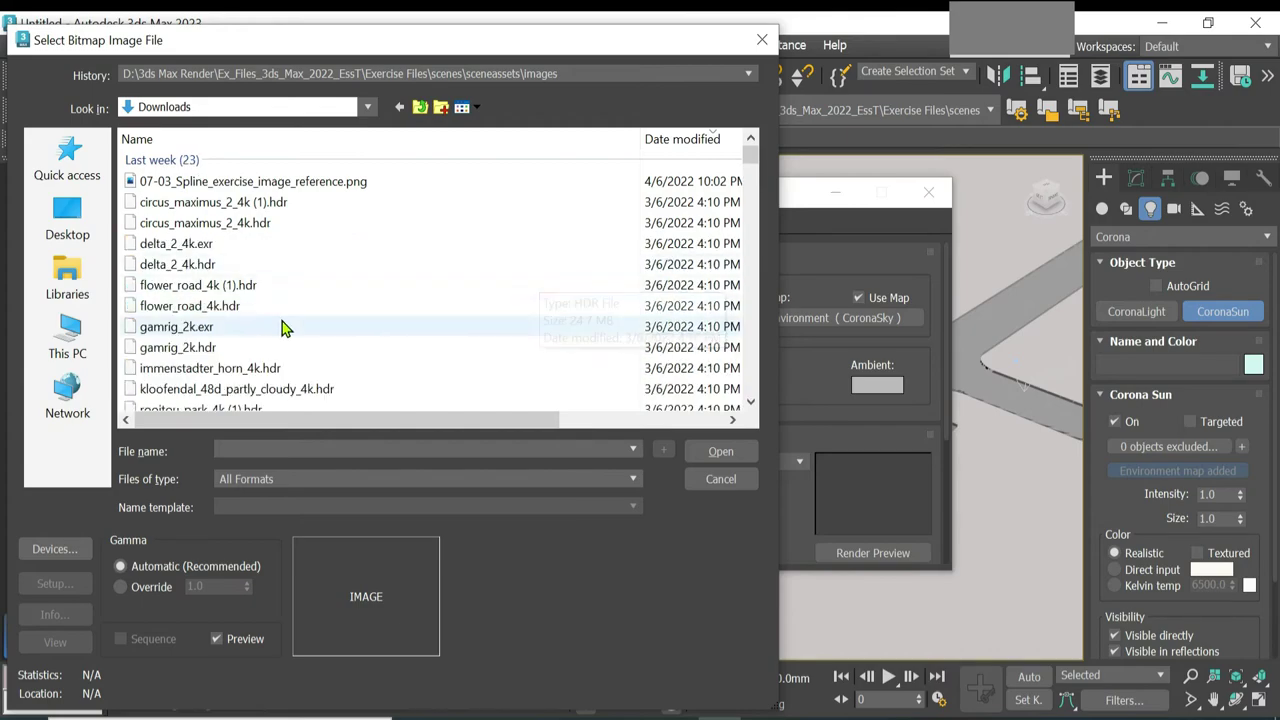
{"action": "left_click", "coordinate": [186, 287]}
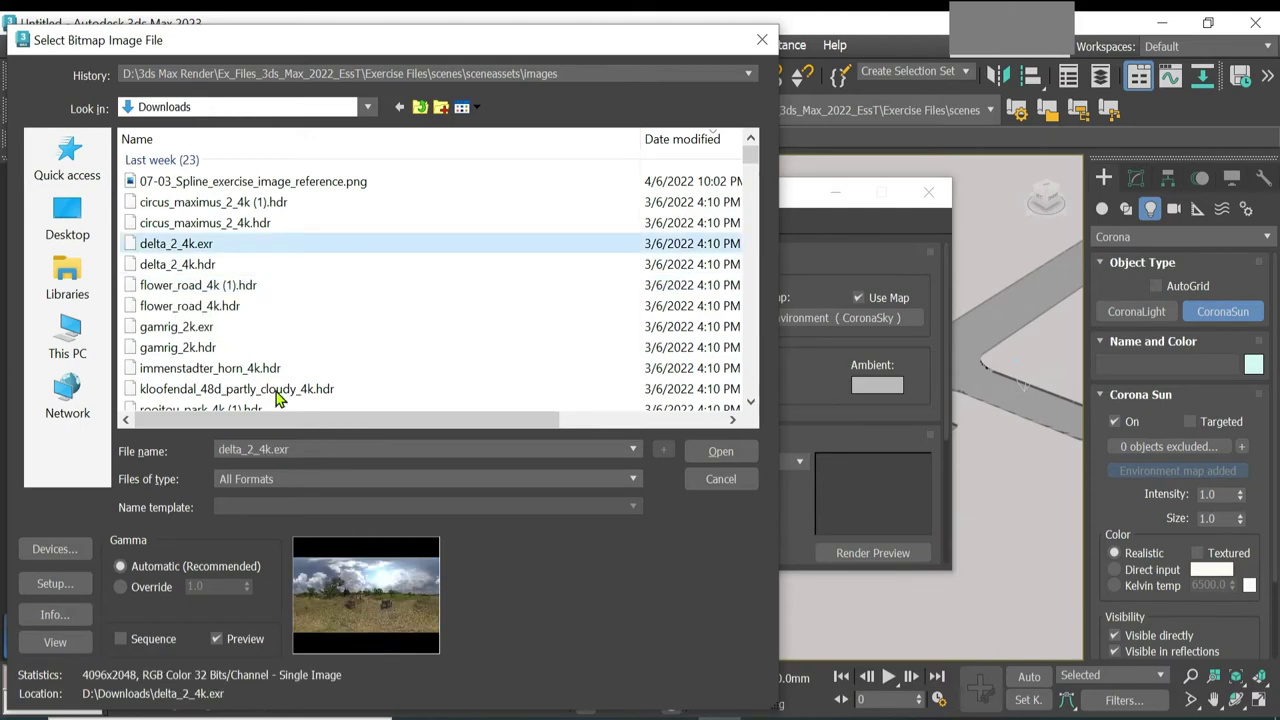
{"action": "left_click", "coordinate": [186, 330]}
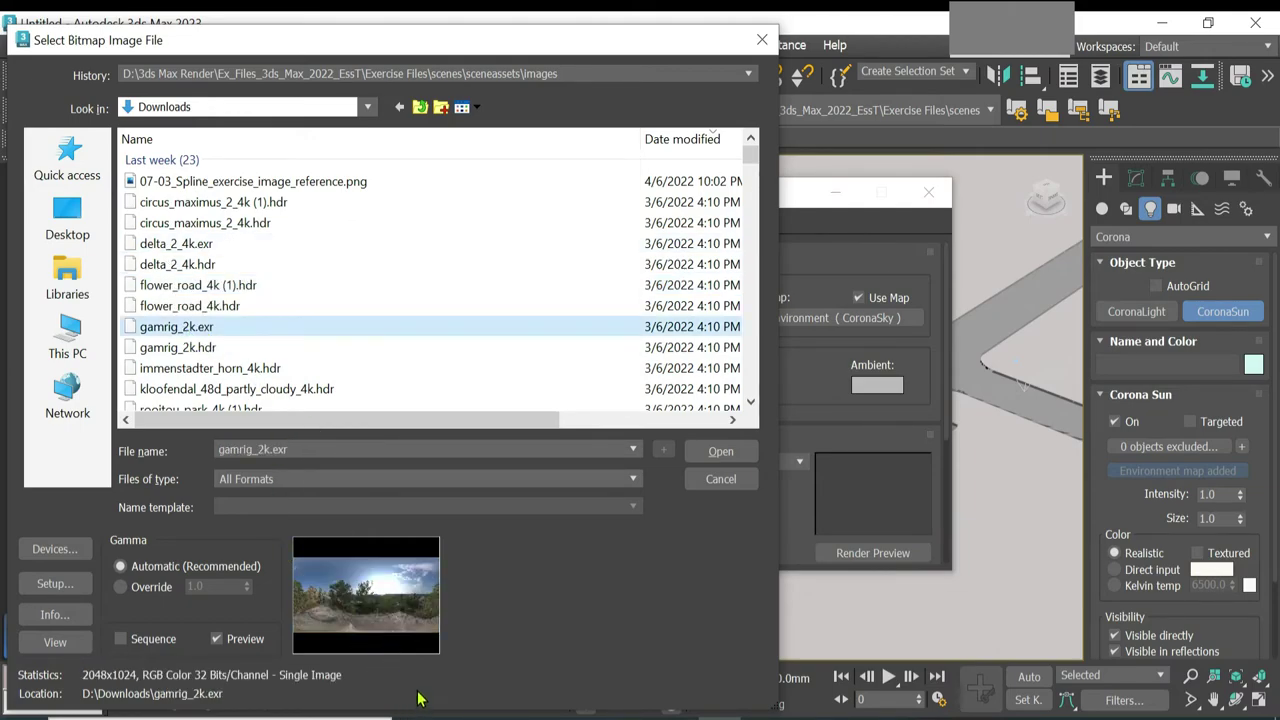
{"action": "left_click", "coordinate": [721, 452]}
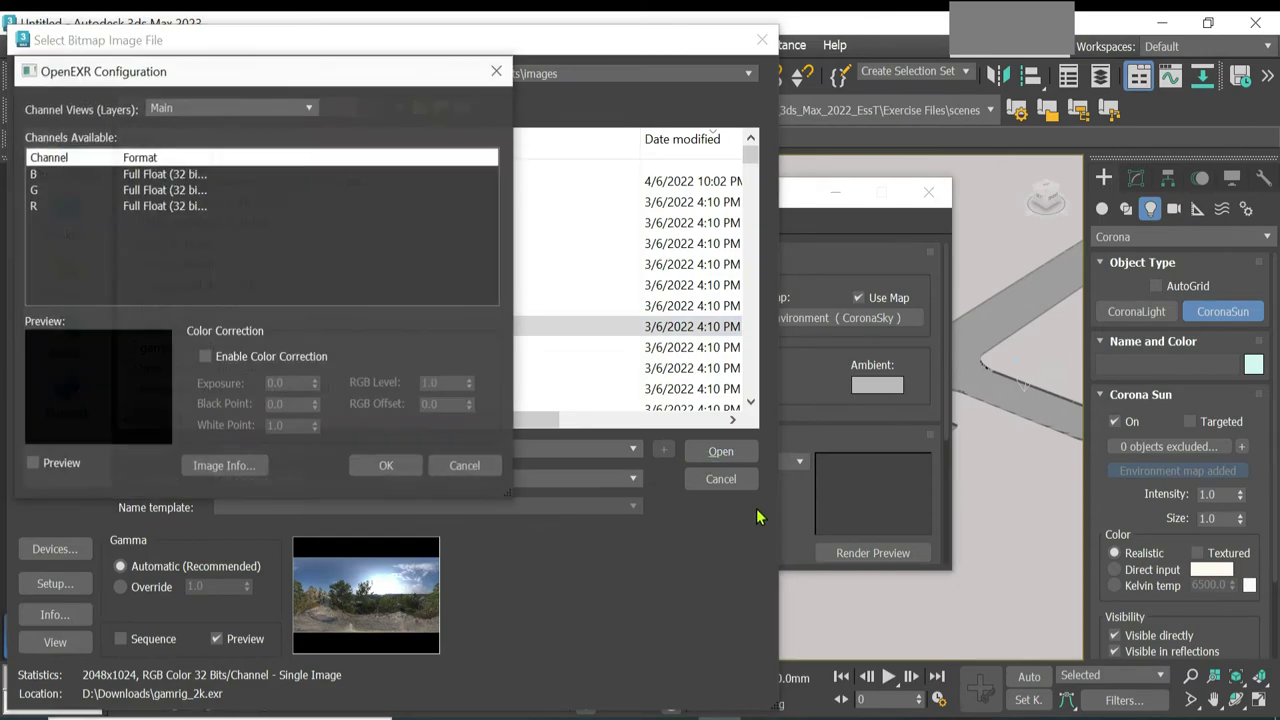
{"action": "left_click", "coordinate": [382, 467]}
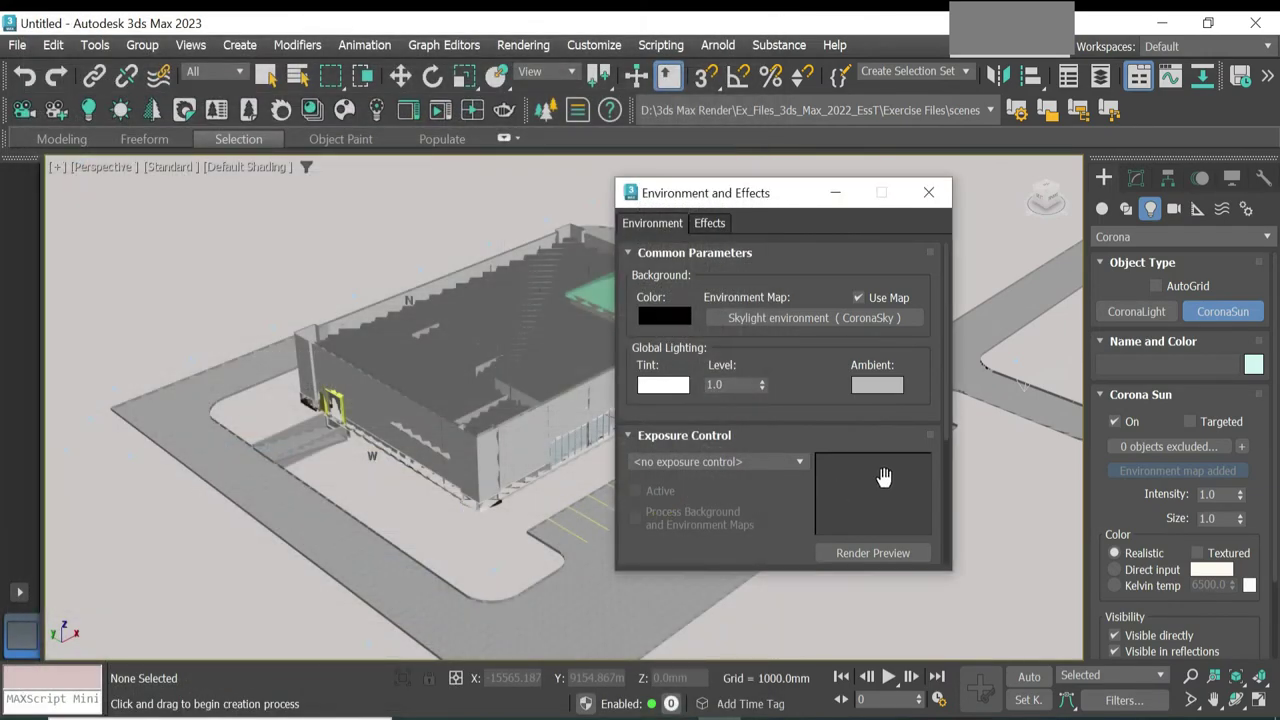
{"action": "left_click", "coordinate": [929, 195]}
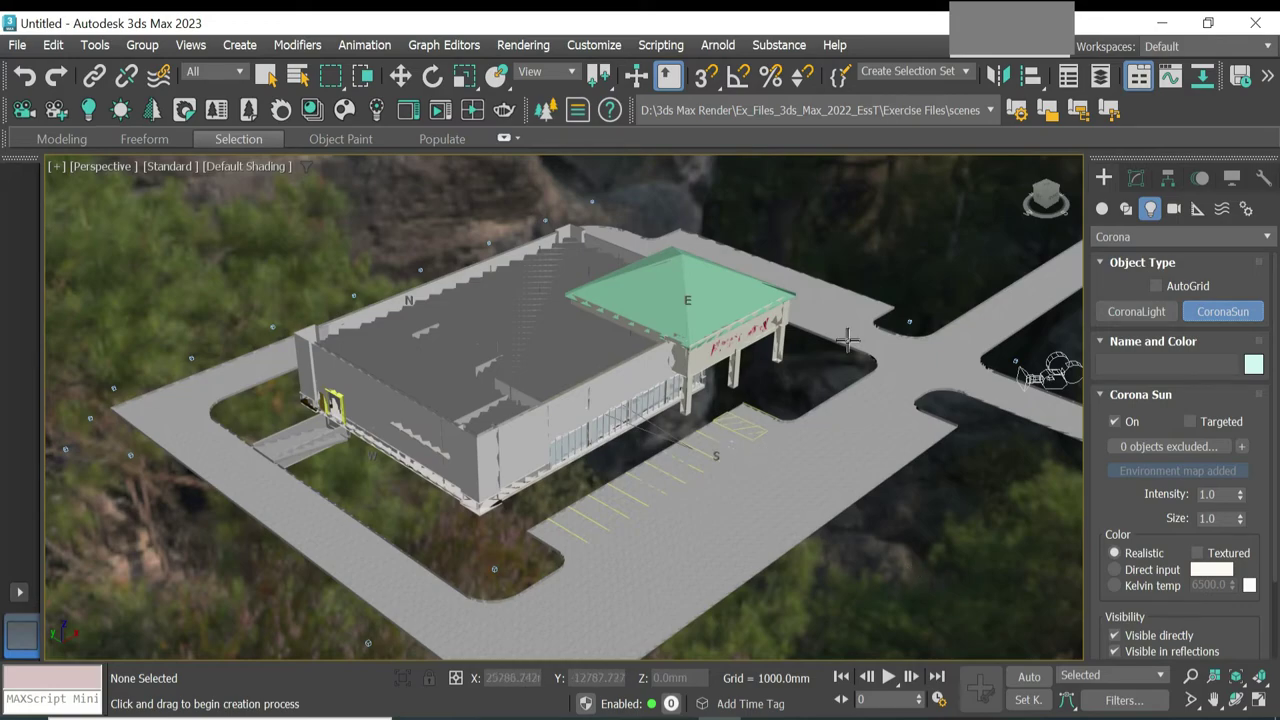
{"action": "scroll", "coordinate": [522, 490], "scroll_direction": "up", "scroll_amount": 10}
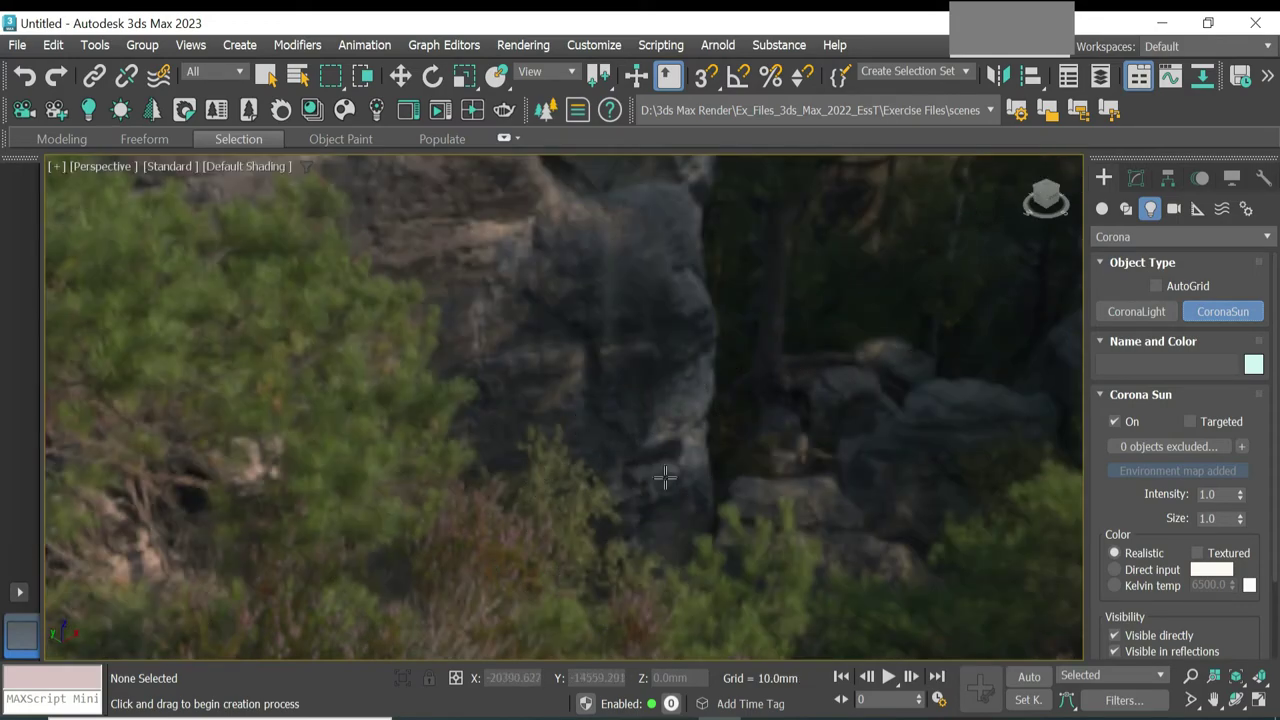
{"action": "scroll", "coordinate": [580, 409], "scroll_direction": "down", "scroll_amount": 2}
{"action": "scroll", "coordinate": [589, 398], "scroll_direction": "down", "scroll_amount": 8}
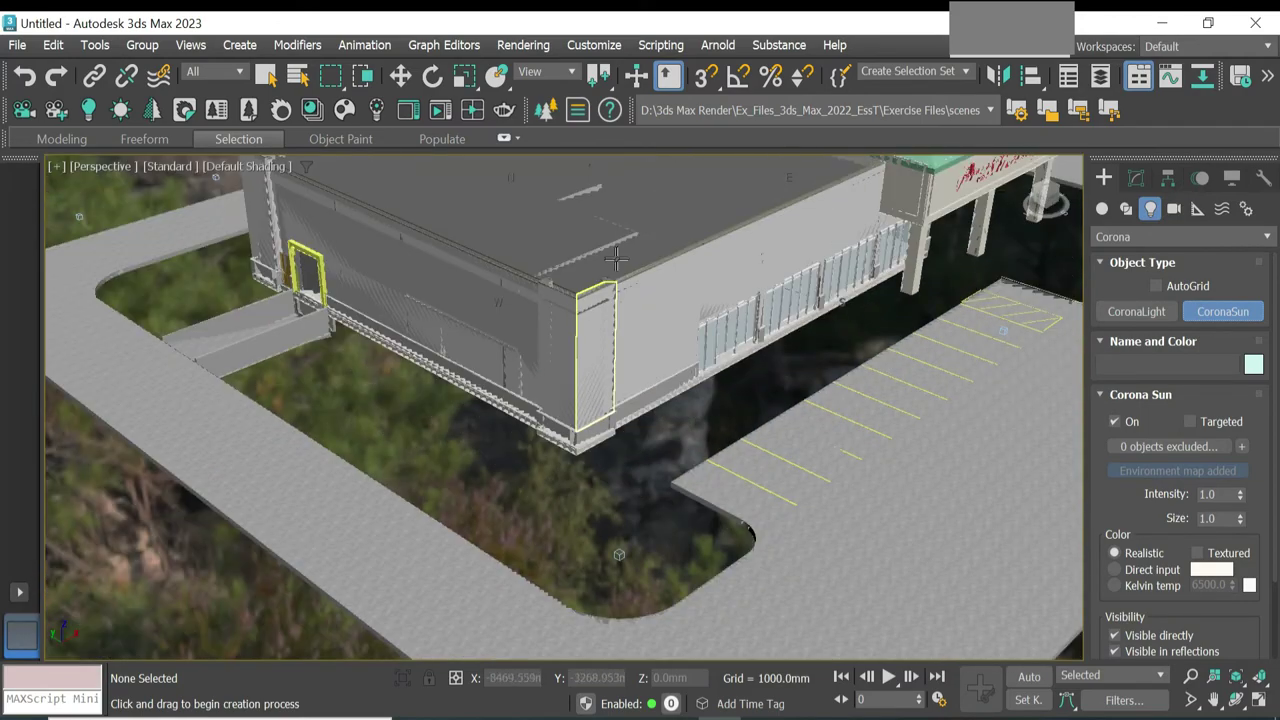
{"action": "scroll", "coordinate": [627, 254], "scroll_direction": "up", "scroll_amount": 3}
Step: Save the scene to the Desktop as Commercial_Sample.max
{"action": "left_click", "coordinate": [17, 46]}
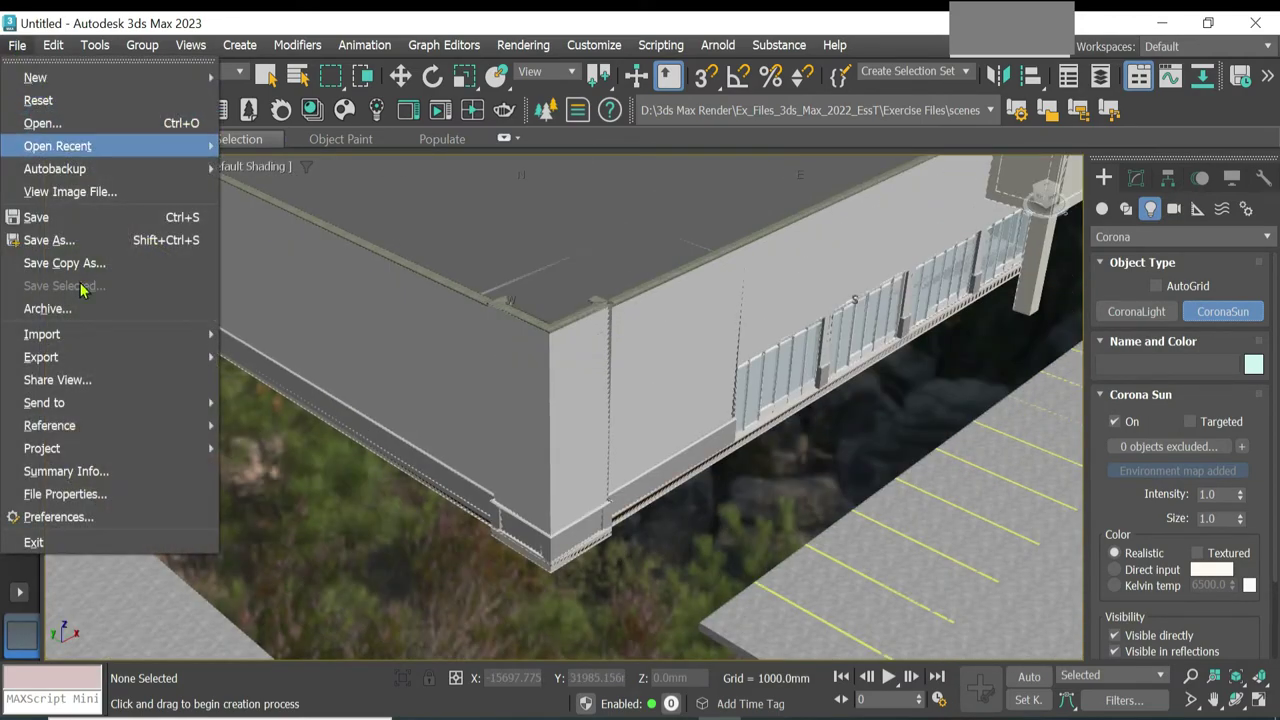
{"action": "left_click", "coordinate": [60, 214]}
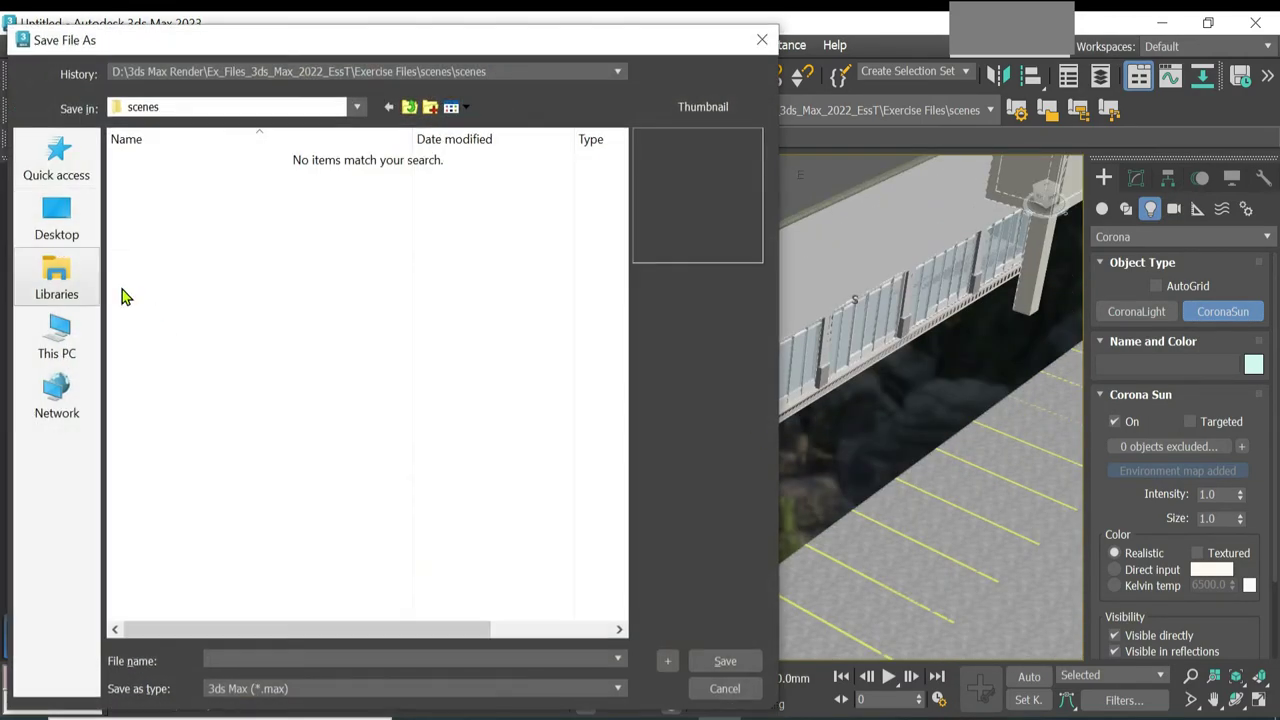
{"action": "left_click", "coordinate": [57, 335]}
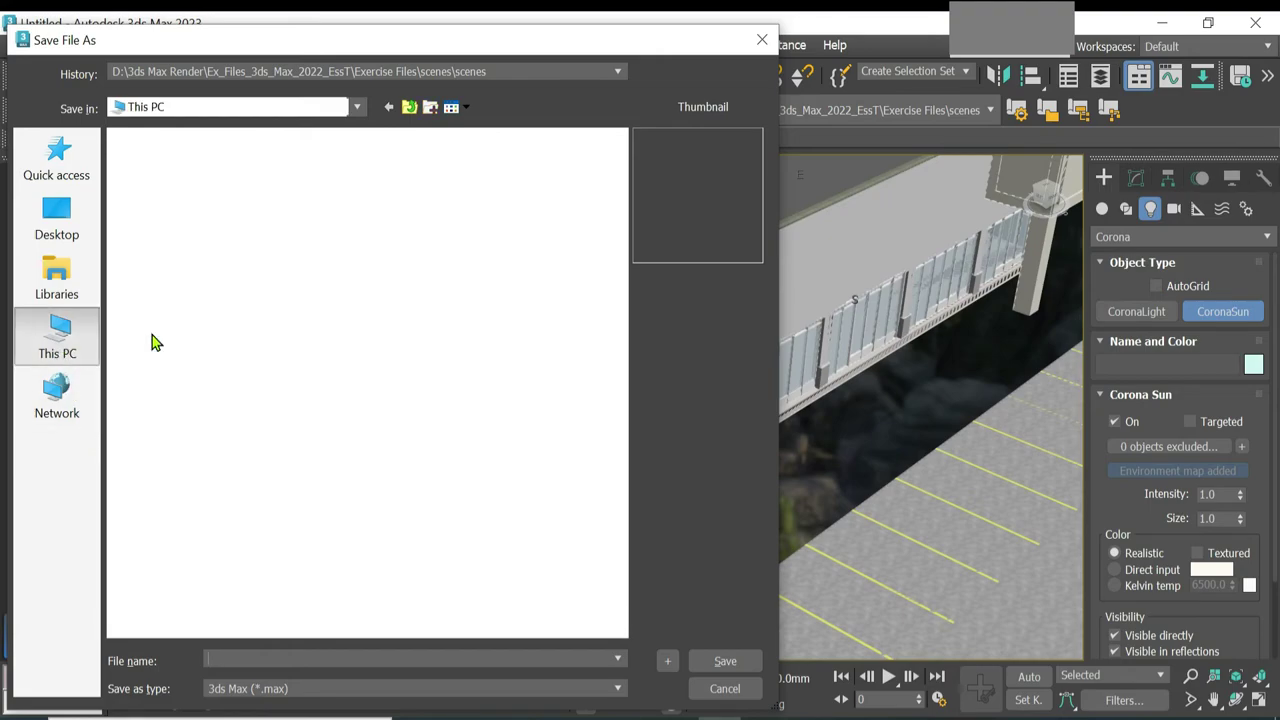
{"action": "left_click", "coordinate": [57, 225]}
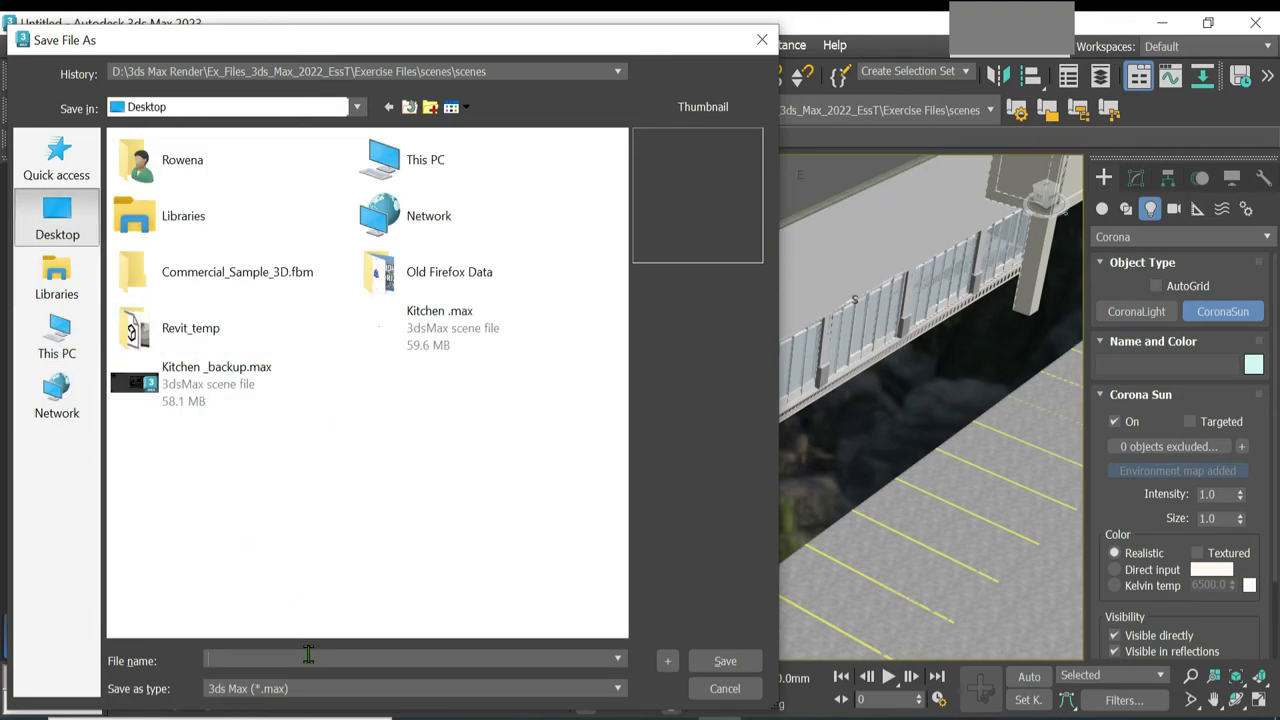
{"action": "type", "text": "Comm"}
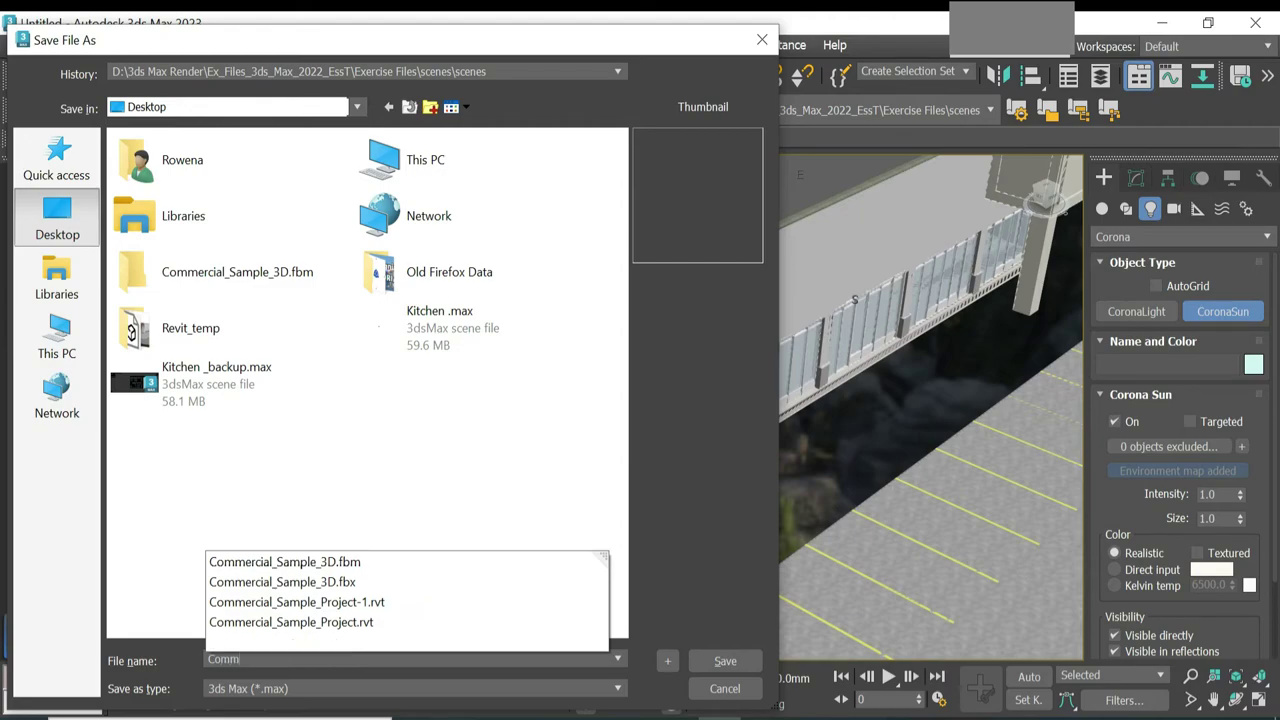
{"action": "left_click", "coordinate": [271, 563]}
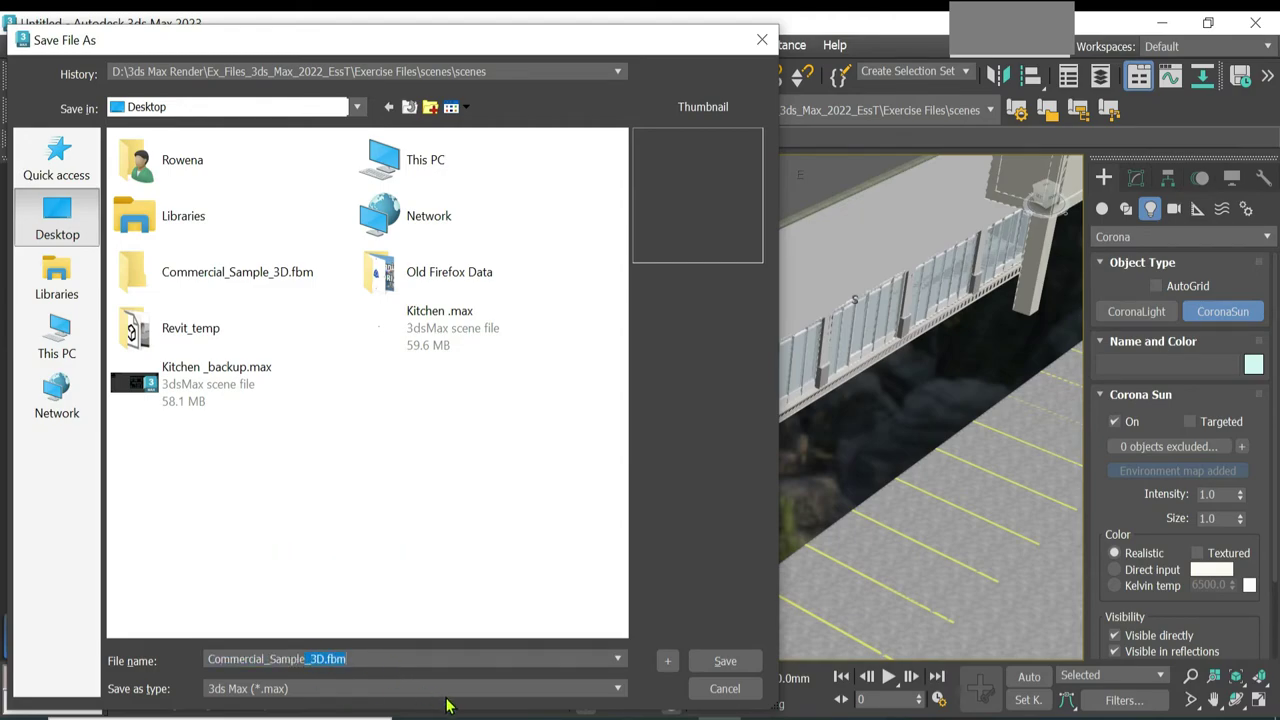
{"action": "key", "text": "BackSpace"}
{"action": "left_click", "coordinate": [724, 662]}
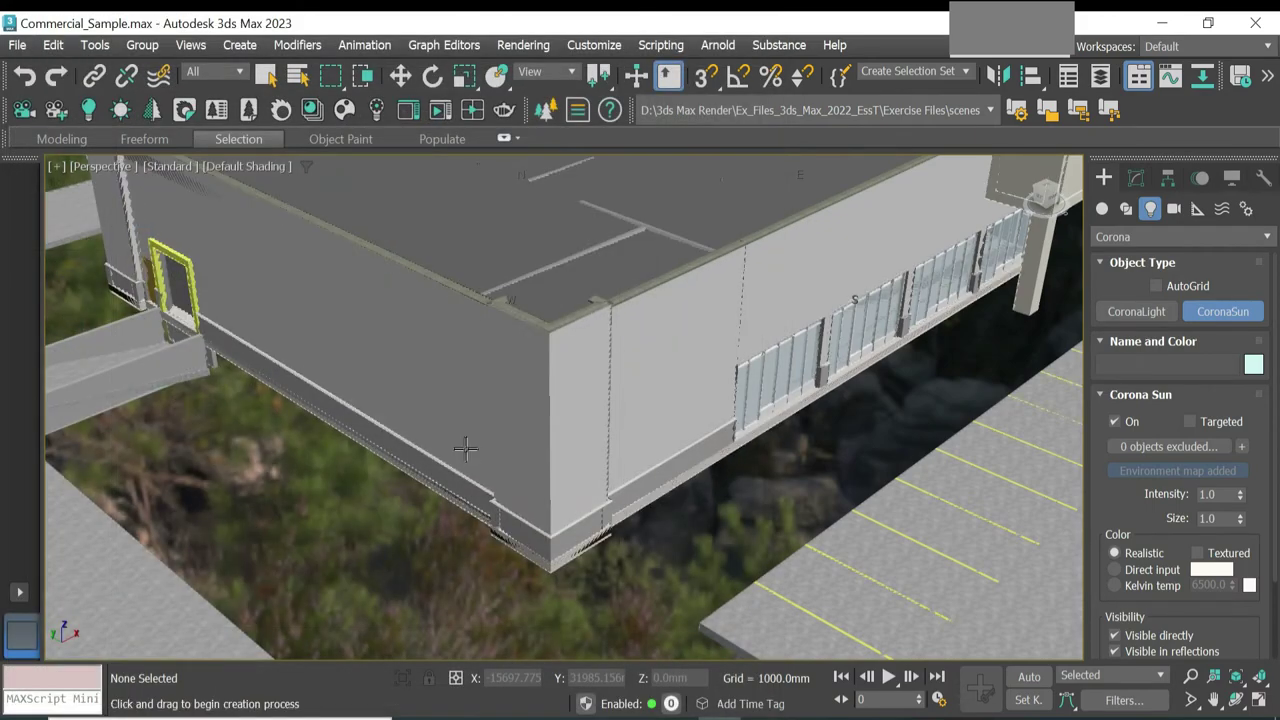
{"action": "left_click", "coordinate": [28, 45]}
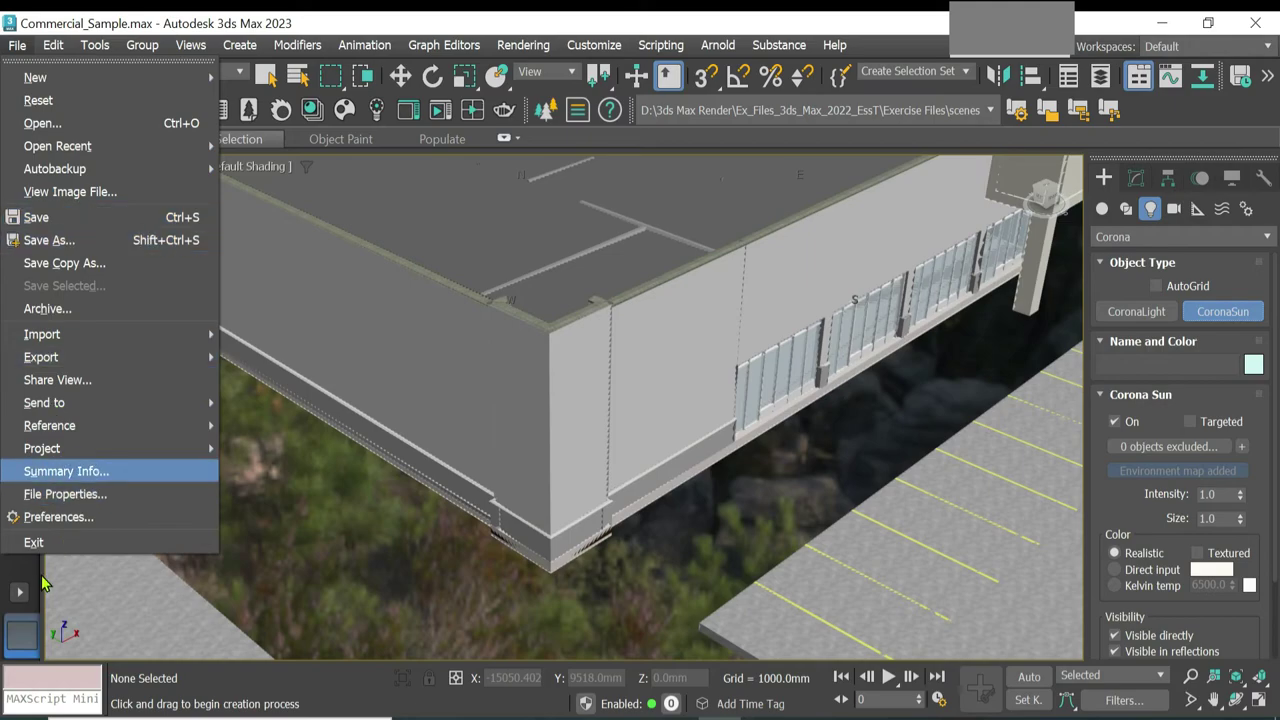
Step: Import Commercial_Sample_3D.fbx from the Desktop with default FBX settings and dismiss the import warnings
{"action": "left_click", "coordinate": [55, 125]}
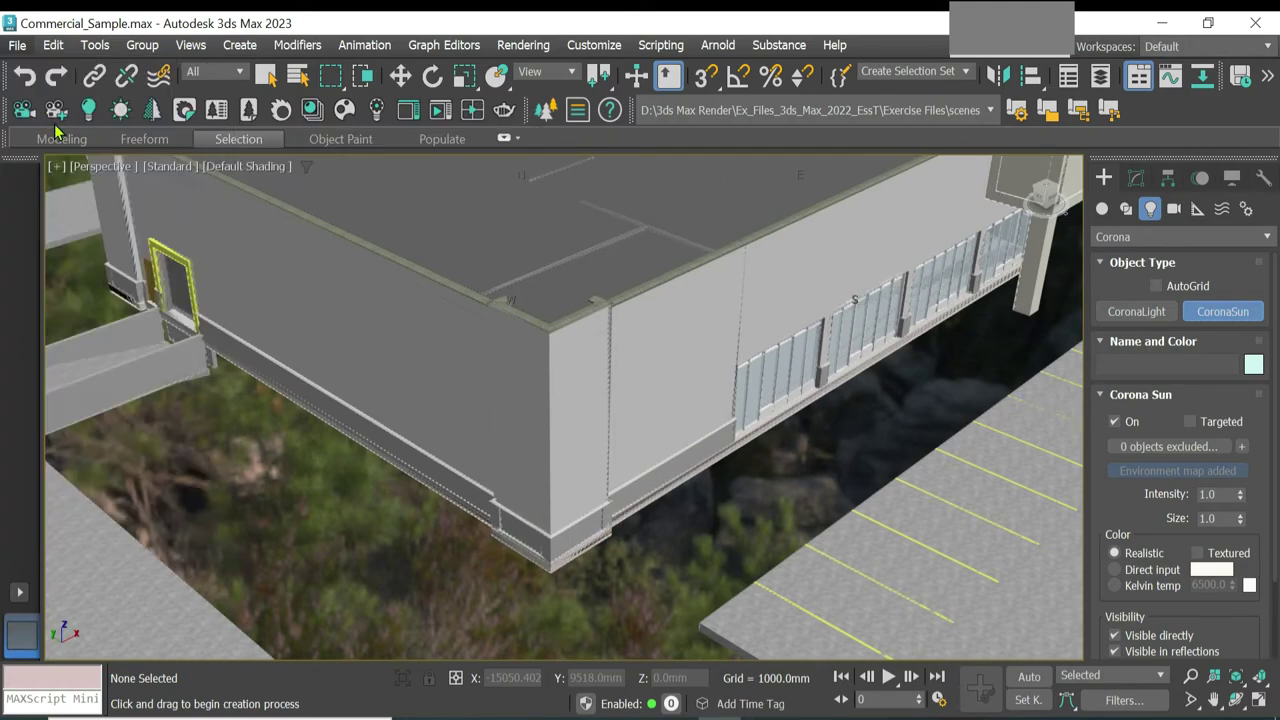
{"action": "left_click", "coordinate": [392, 688]}
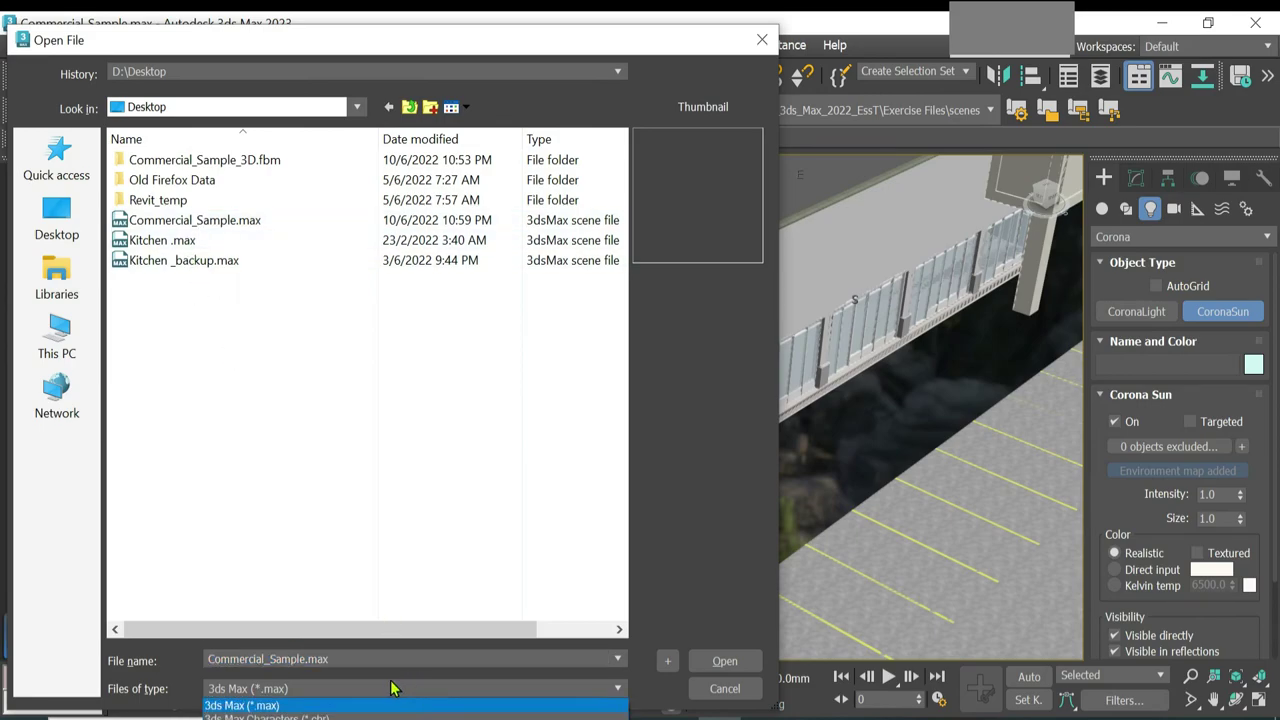
{"action": "left_click", "coordinate": [260, 716]}
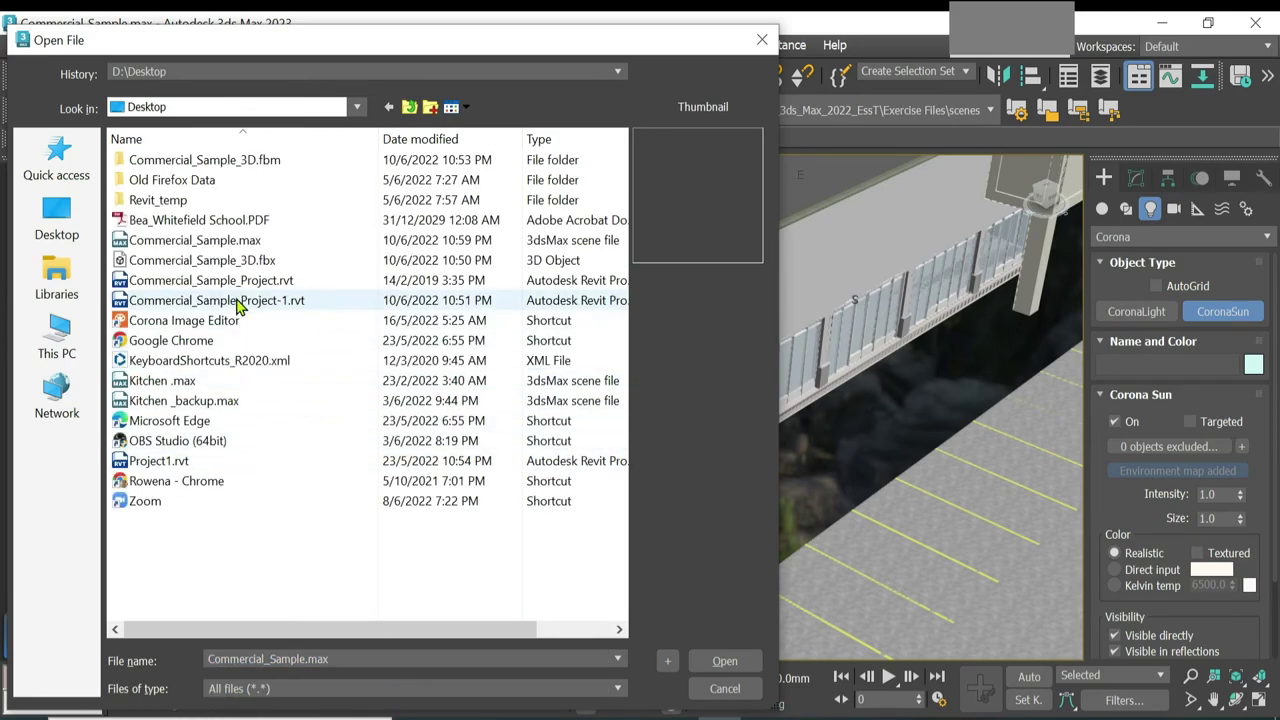
{"action": "left_click", "coordinate": [186, 262]}
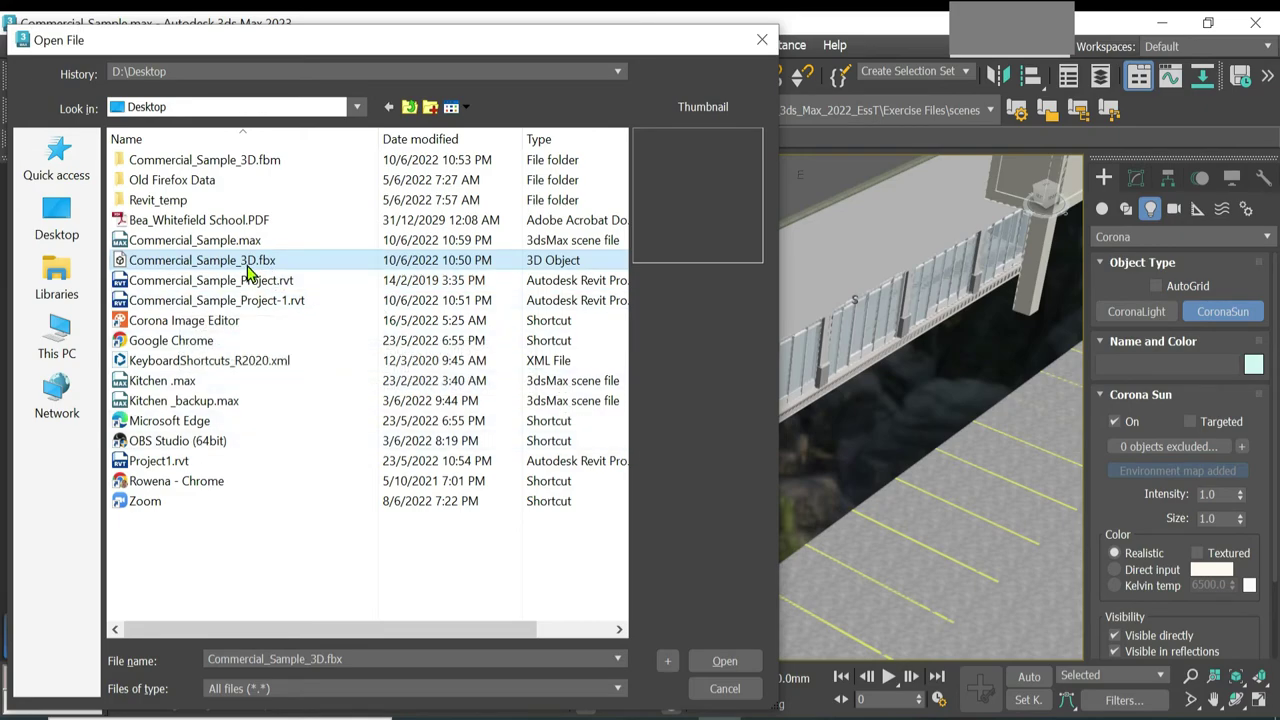
{"action": "left_click", "coordinate": [725, 660]}
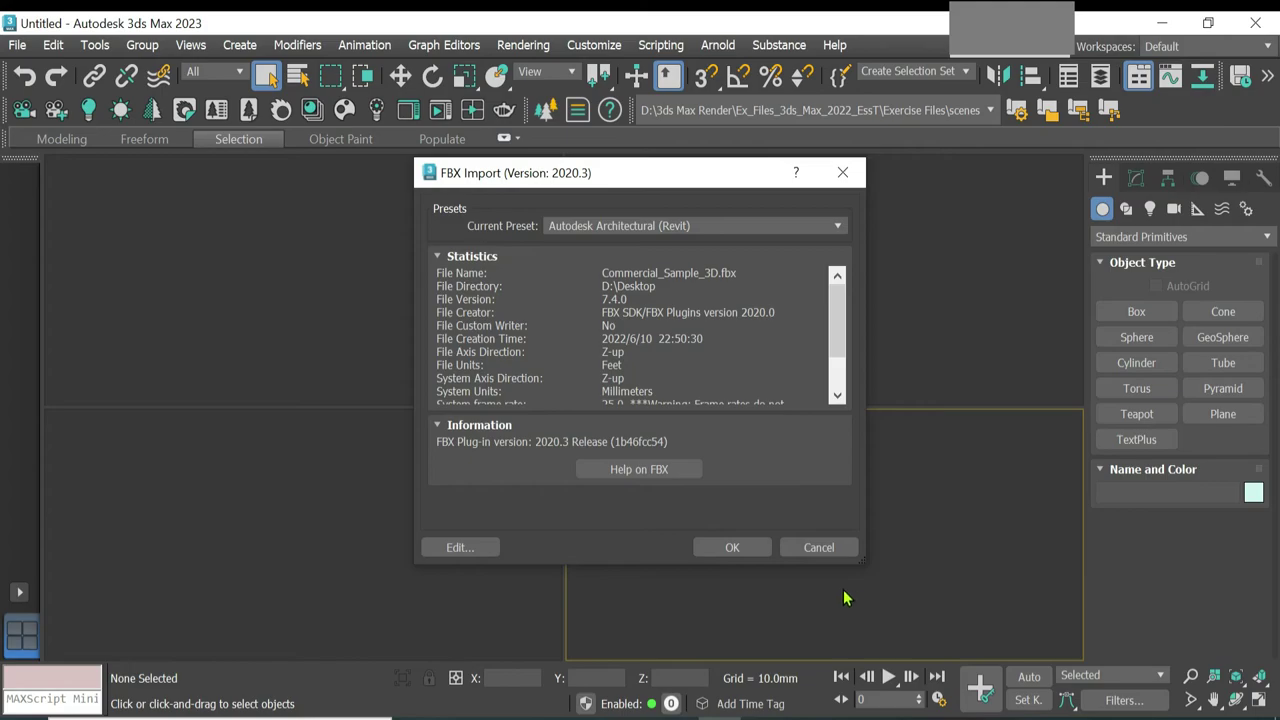
{"action": "left_click", "coordinate": [732, 547]}
{"action": "left_click", "coordinate": [731, 550]}
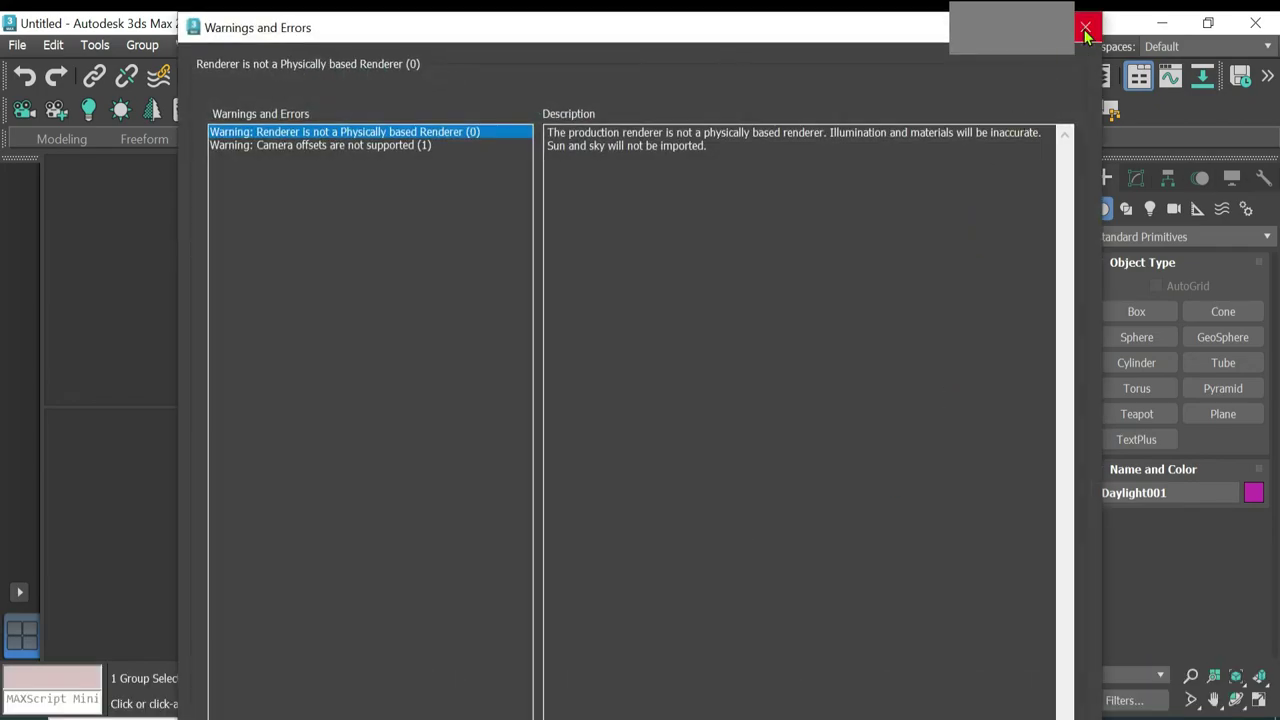
{"action": "left_click", "coordinate": [1086, 34]}
Step: Deselect the imported objects and maximize the Perspective viewport
{"action": "key", "text": "alt+w"}
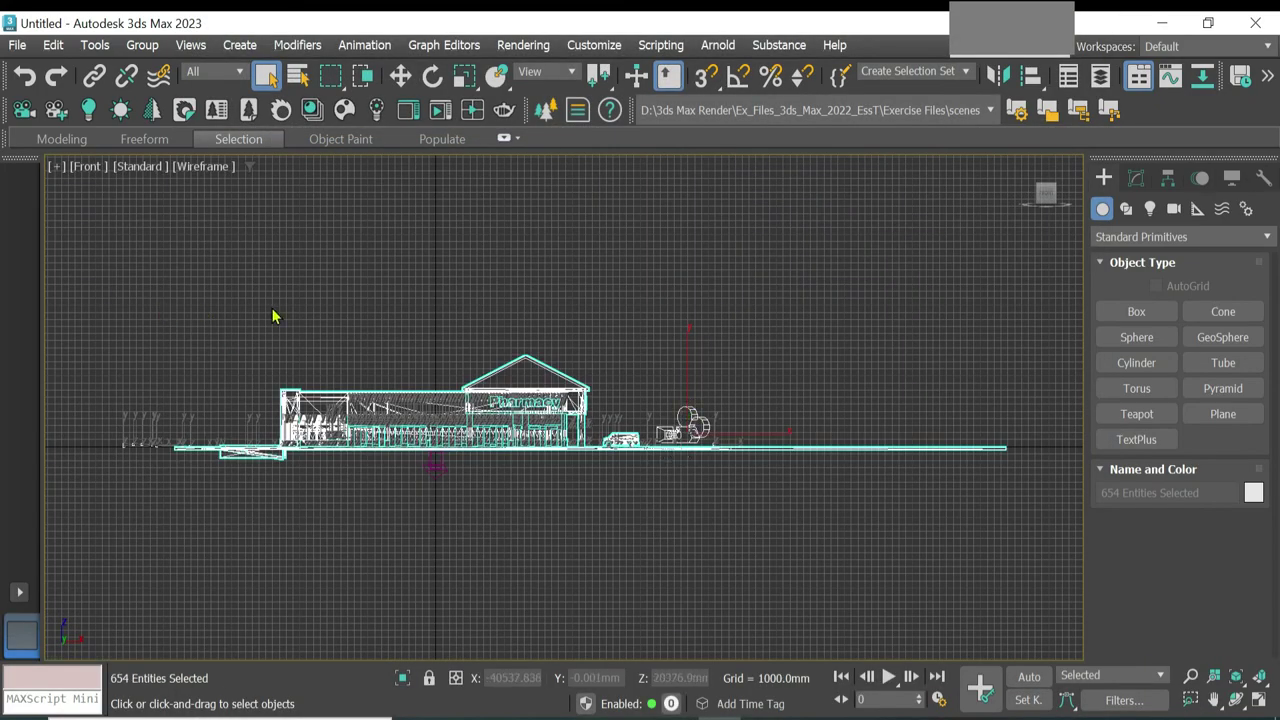
{"action": "left_click", "coordinate": [1264, 702]}
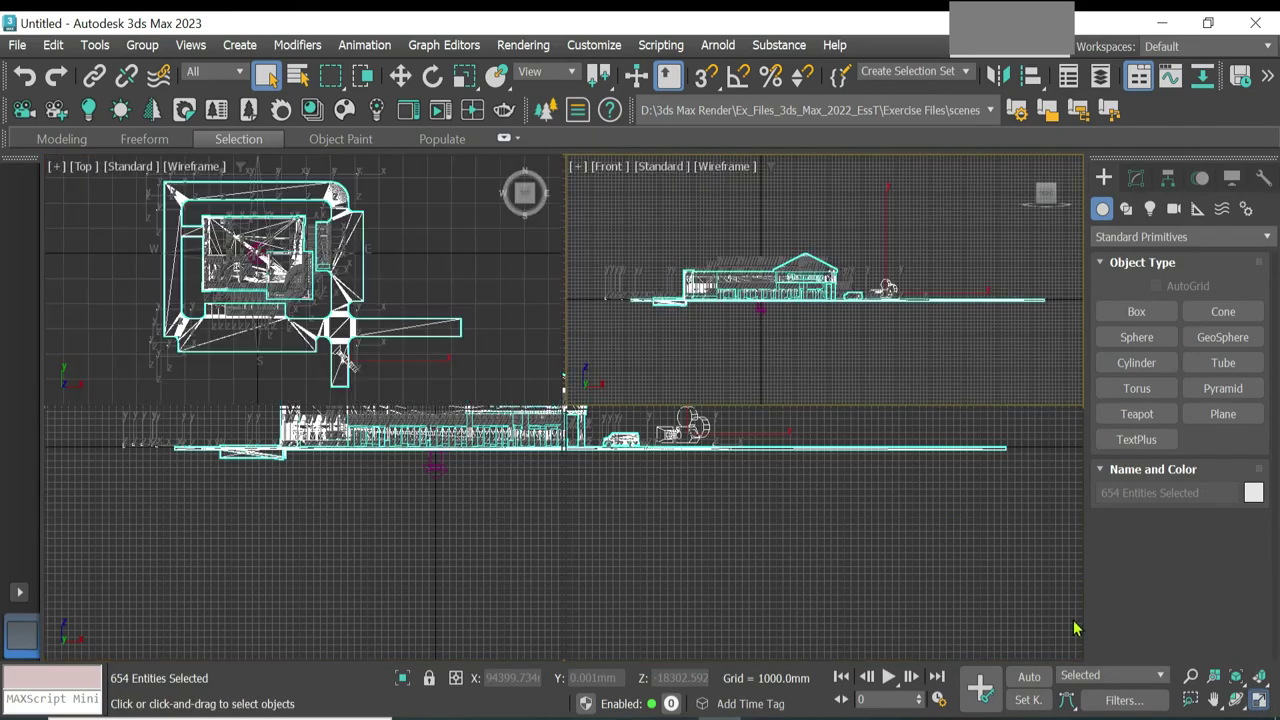
{"action": "right_click", "coordinate": [676, 462]}
{"action": "left_click", "coordinate": [676, 462]}
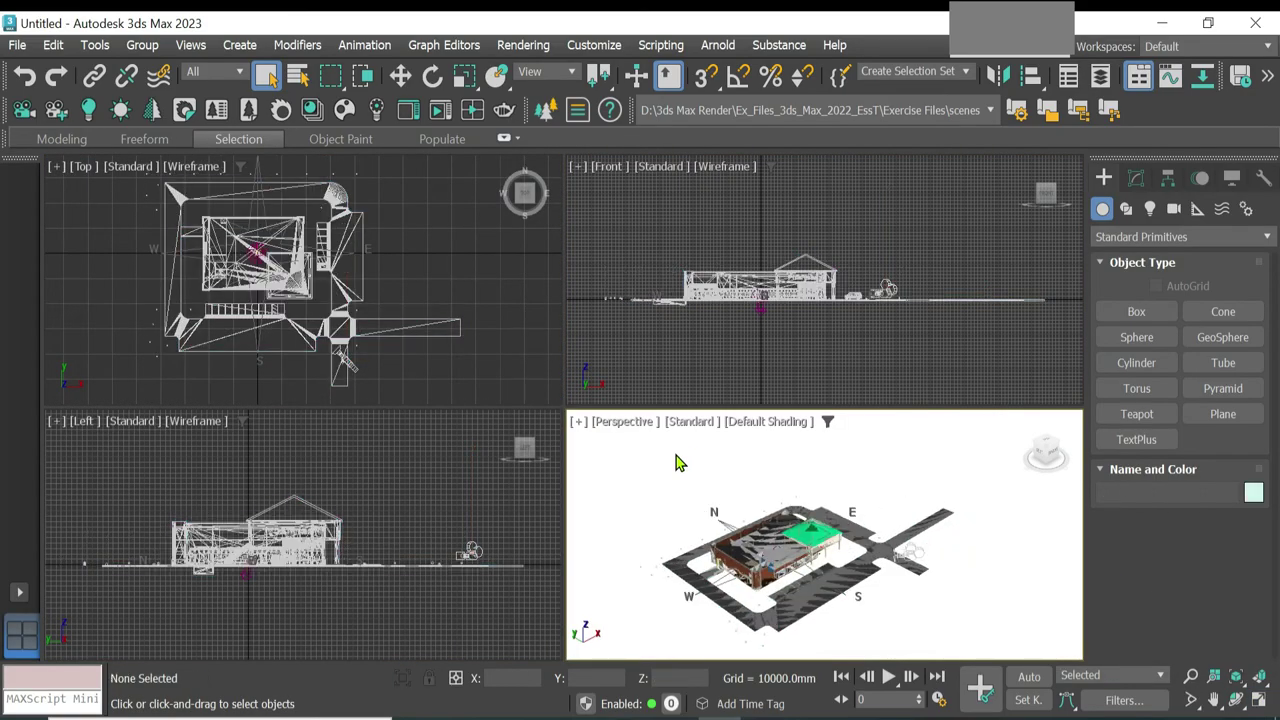
{"action": "key", "text": "alt+w"}
{"action": "scroll", "coordinate": [429, 357], "scroll_direction": "up", "scroll_amount": 5}
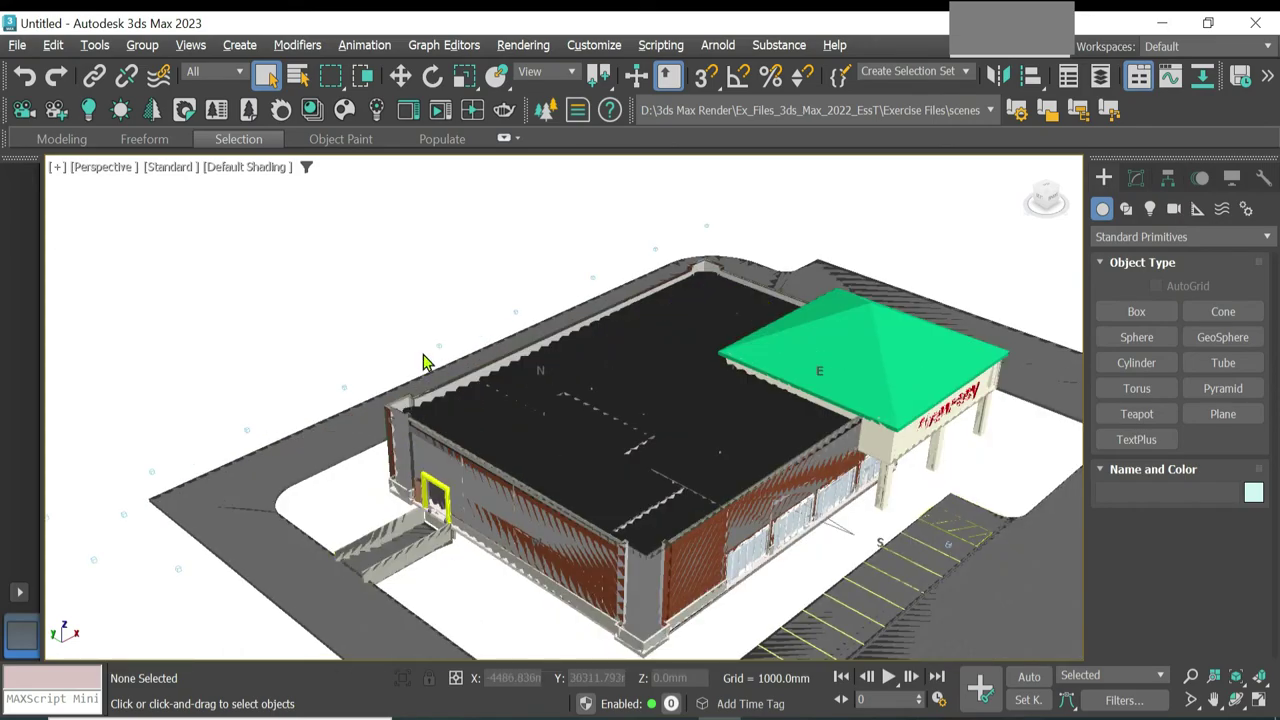
{"action": "scroll", "coordinate": [429, 357], "scroll_direction": "down", "scroll_amount": 3}
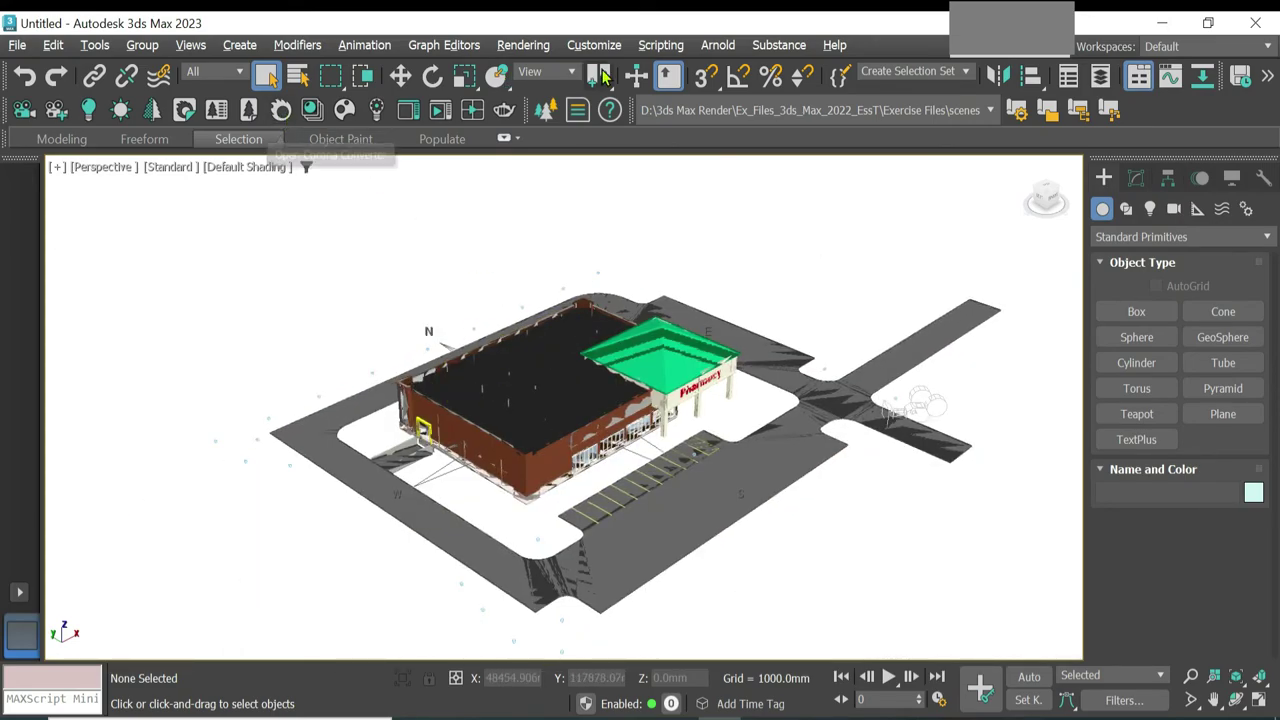
{"action": "left_click", "coordinate": [522, 46]}
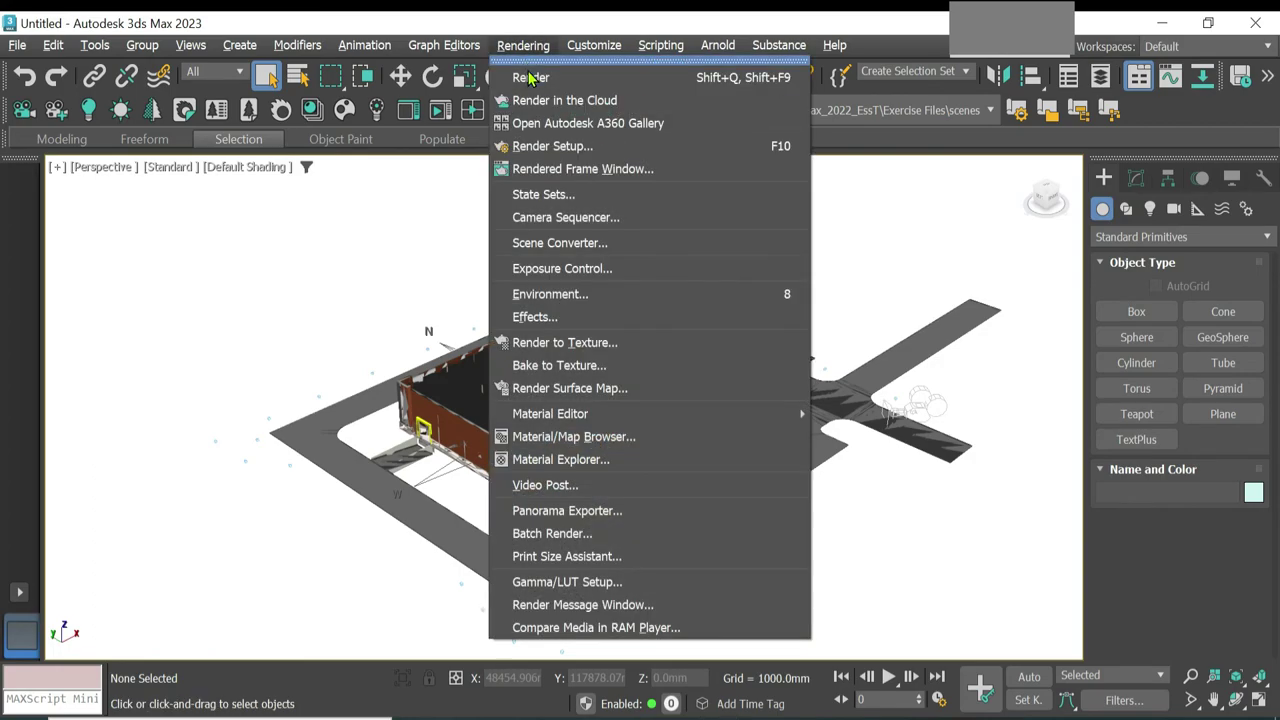
Step: Confirm Corona 8 in Render Setup, launch a test render and dismiss the Corona errors
{"action": "left_click", "coordinate": [565, 170]}
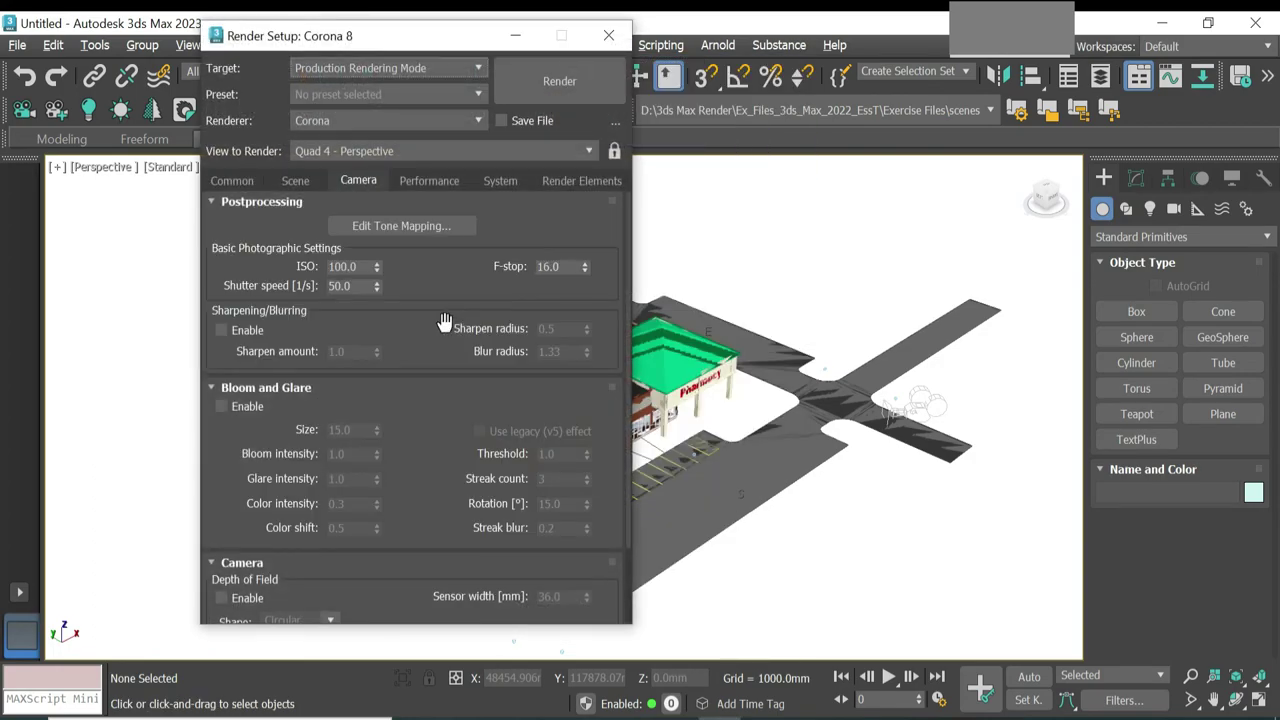
{"action": "left_click", "coordinate": [608, 35]}
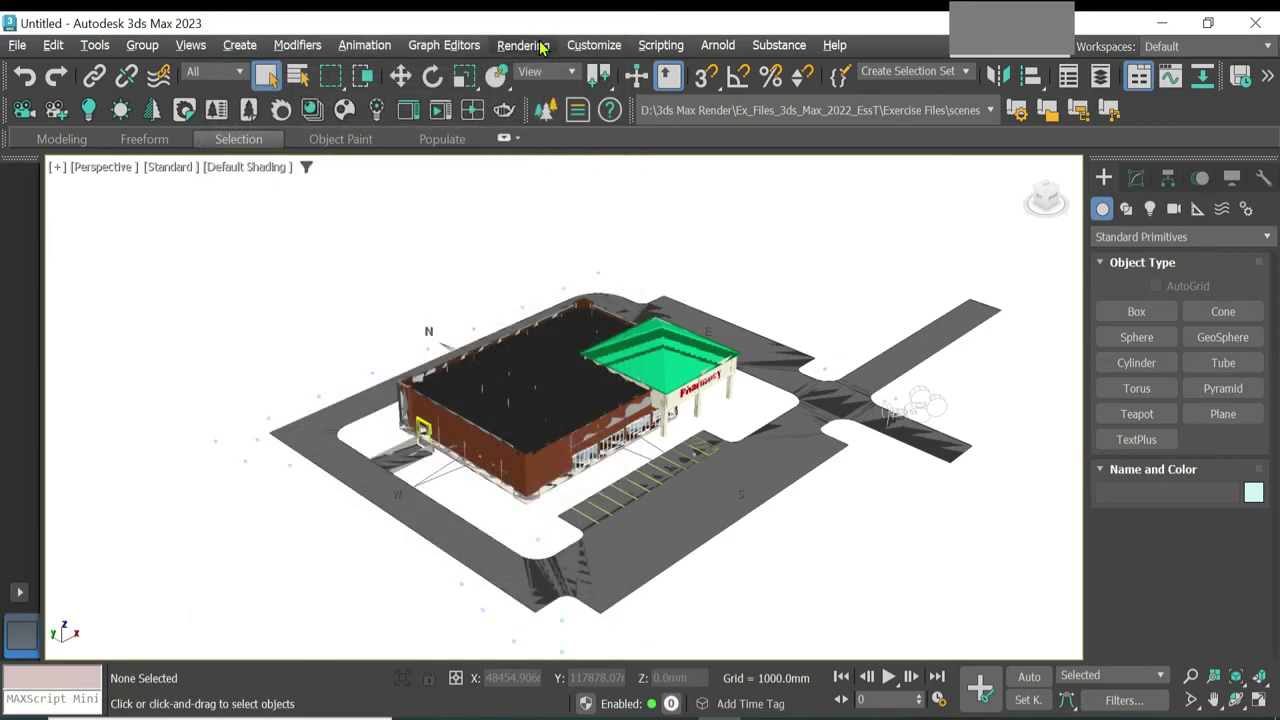
{"action": "left_click", "coordinate": [538, 45]}
{"action": "left_click", "coordinate": [530, 78]}
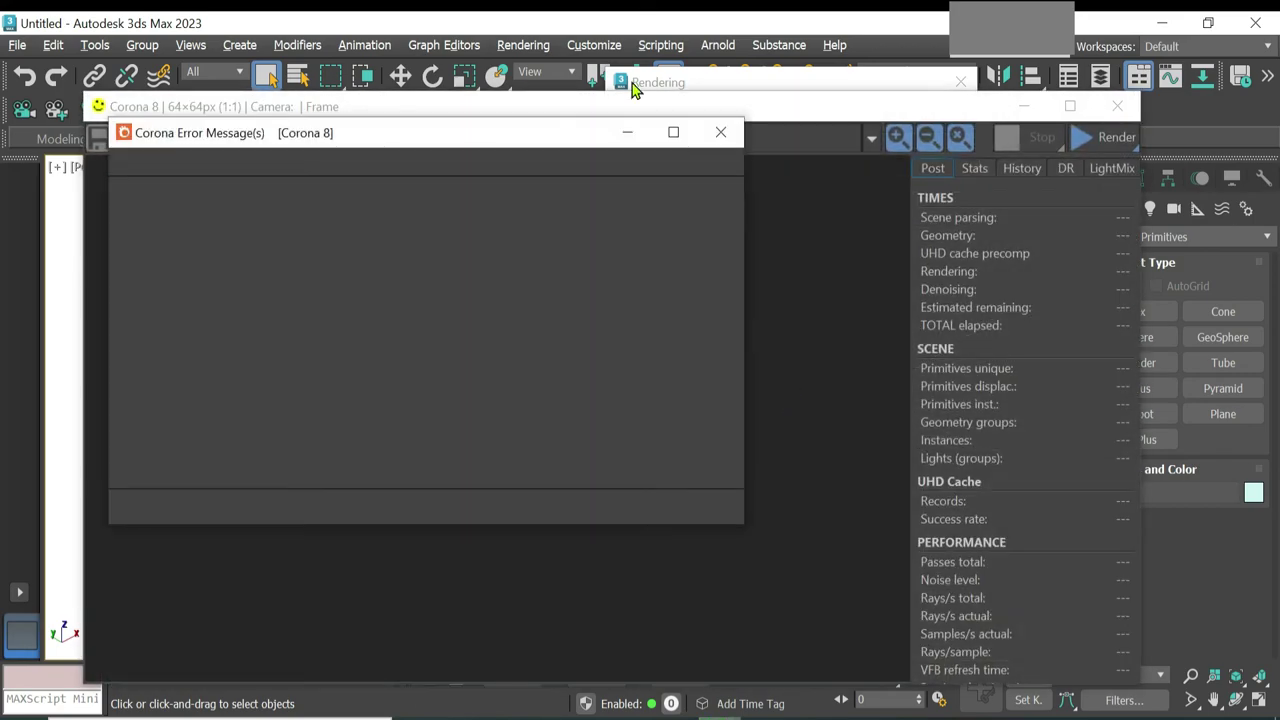
{"action": "left_click", "coordinate": [722, 134]}
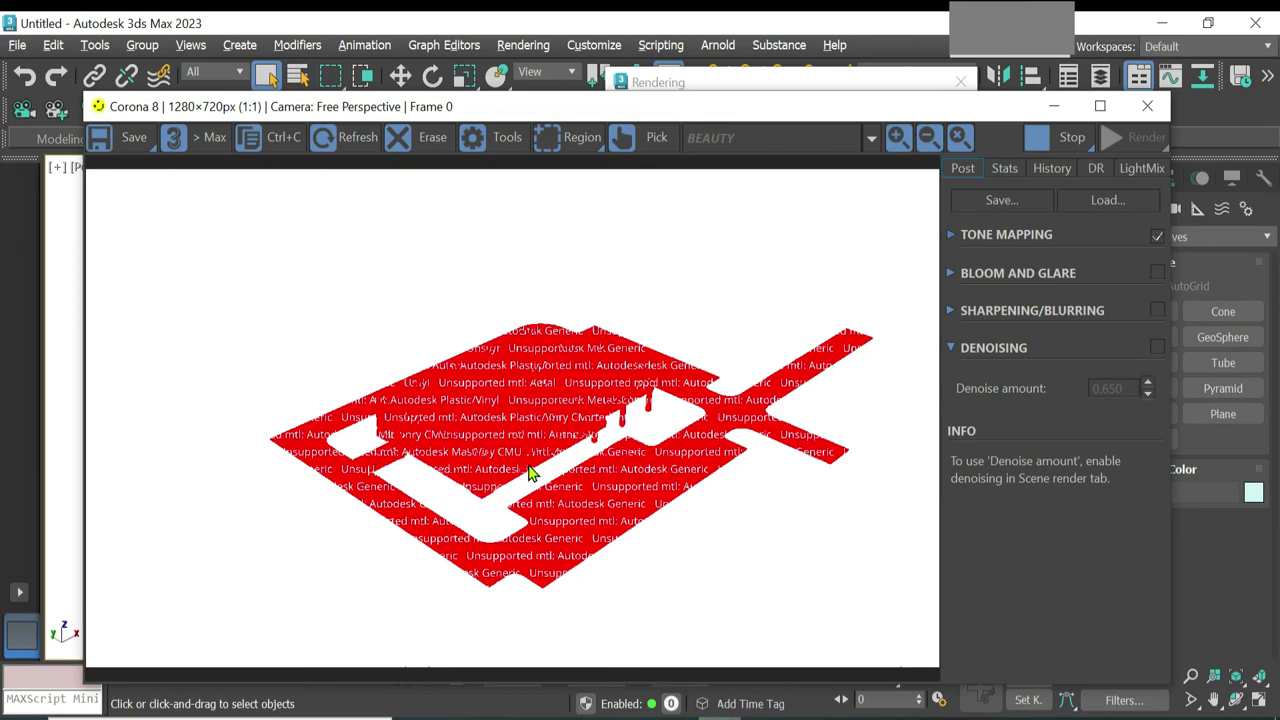
Step: Inspect the red unsupported-material placeholders in the frame buffer, then stop and close the render
{"action": "scroll", "coordinate": [530, 474], "scroll_direction": "up", "scroll_amount": 1}
{"action": "scroll", "coordinate": [519, 391], "scroll_direction": "down", "scroll_amount": 1}
{"action": "scroll", "coordinate": [519, 391], "scroll_direction": "up", "scroll_amount": 1}
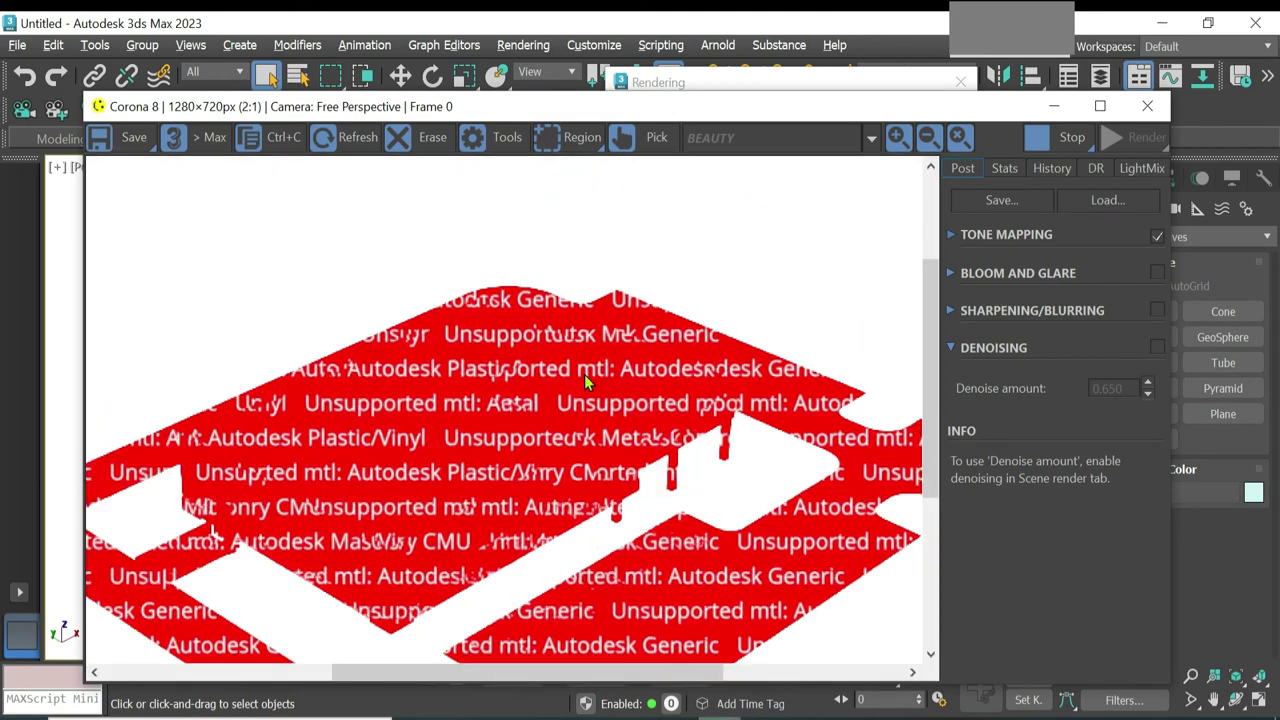
{"action": "scroll", "coordinate": [600, 460], "scroll_direction": "down", "scroll_amount": 2}
{"action": "scroll", "coordinate": [529, 372], "scroll_direction": "up", "scroll_amount": 2}
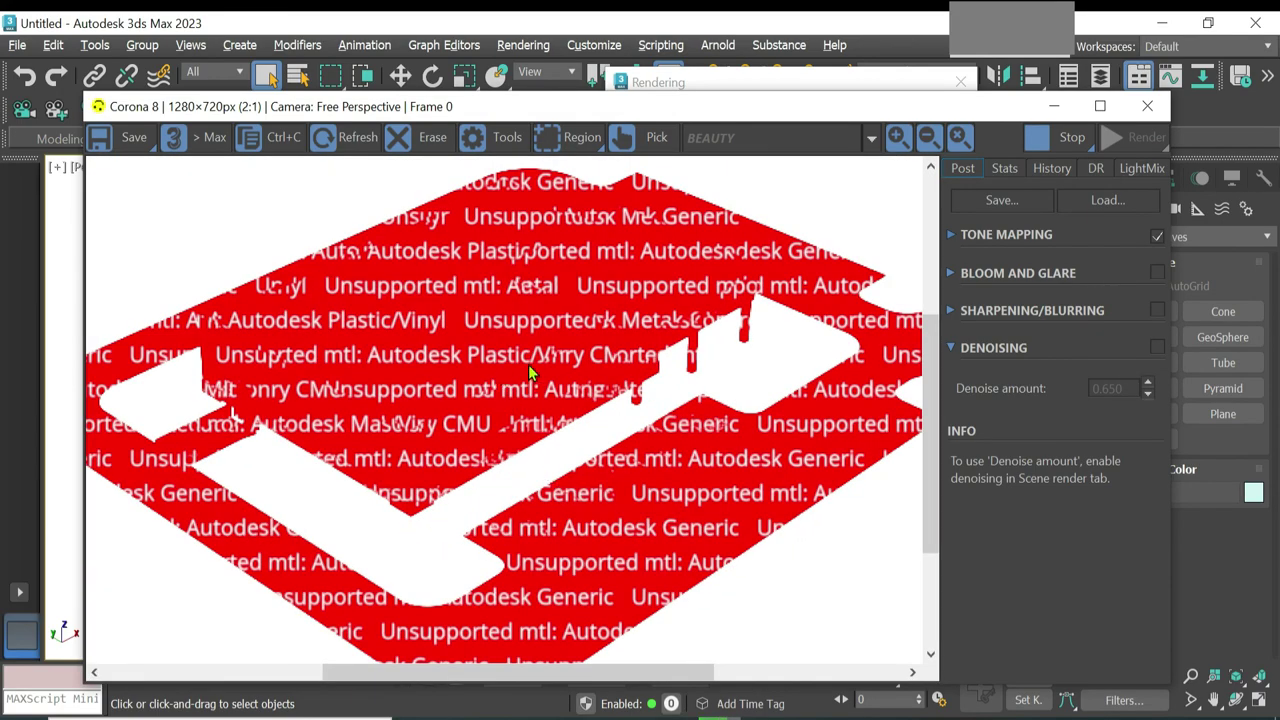
{"action": "left_click", "coordinate": [1066, 146]}
{"action": "left_click", "coordinate": [1147, 105]}
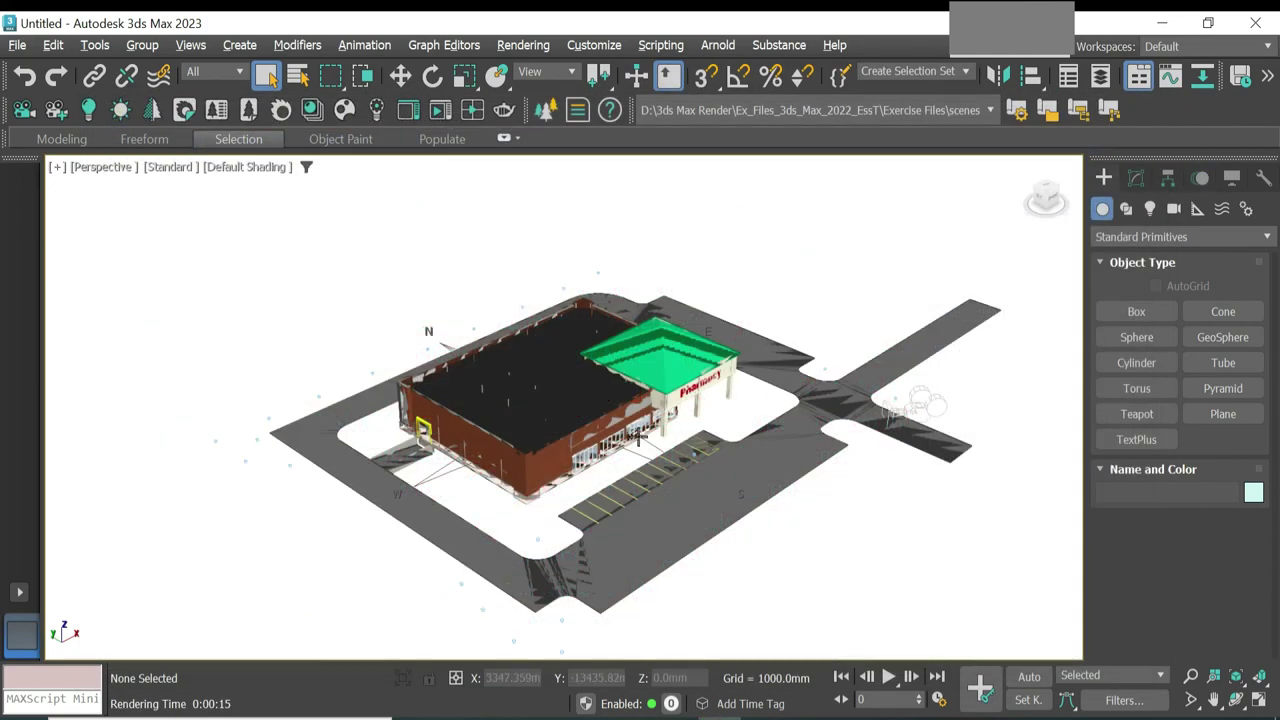
Step: Zoom and orbit the Perspective view to see the pharmacy front and parking lot
{"action": "scroll", "coordinate": [638, 440], "scroll_direction": "up", "scroll_amount": 2}
{"action": "scroll", "coordinate": [640, 420], "scroll_direction": "up", "scroll_amount": 2}
{"action": "scroll", "coordinate": [647, 370], "scroll_direction": "up", "scroll_amount": 3}
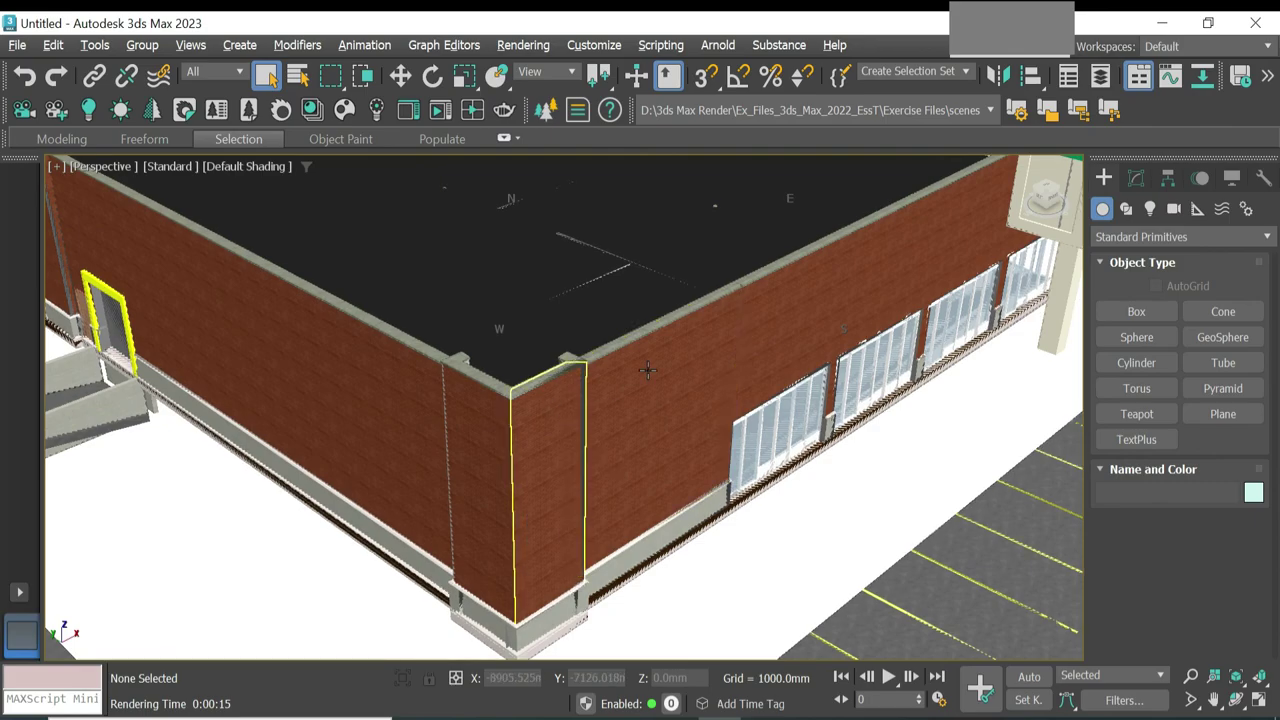
{"action": "scroll", "coordinate": [647, 370], "scroll_direction": "up", "scroll_amount": 3}
{"action": "scroll", "coordinate": [414, 329], "scroll_direction": "up", "scroll_amount": 2}
{"action": "scroll", "coordinate": [491, 422], "scroll_direction": "down", "scroll_amount": 1}
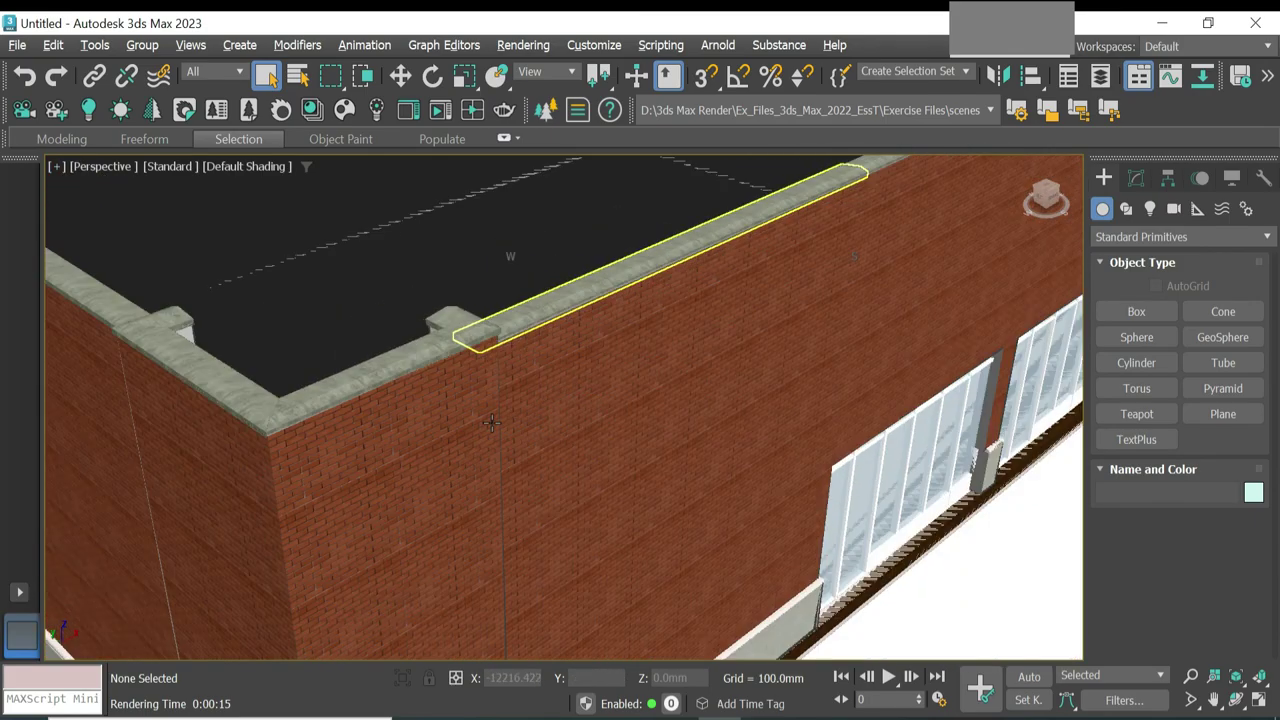
{"action": "scroll", "coordinate": [491, 422], "scroll_direction": "down", "scroll_amount": 3}
{"action": "scroll", "coordinate": [550, 400], "scroll_direction": "up", "scroll_amount": 3}
{"action": "scroll", "coordinate": [590, 390], "scroll_direction": "down", "scroll_amount": 2}
{"action": "scroll", "coordinate": [613, 387], "scroll_direction": "down", "scroll_amount": 1}
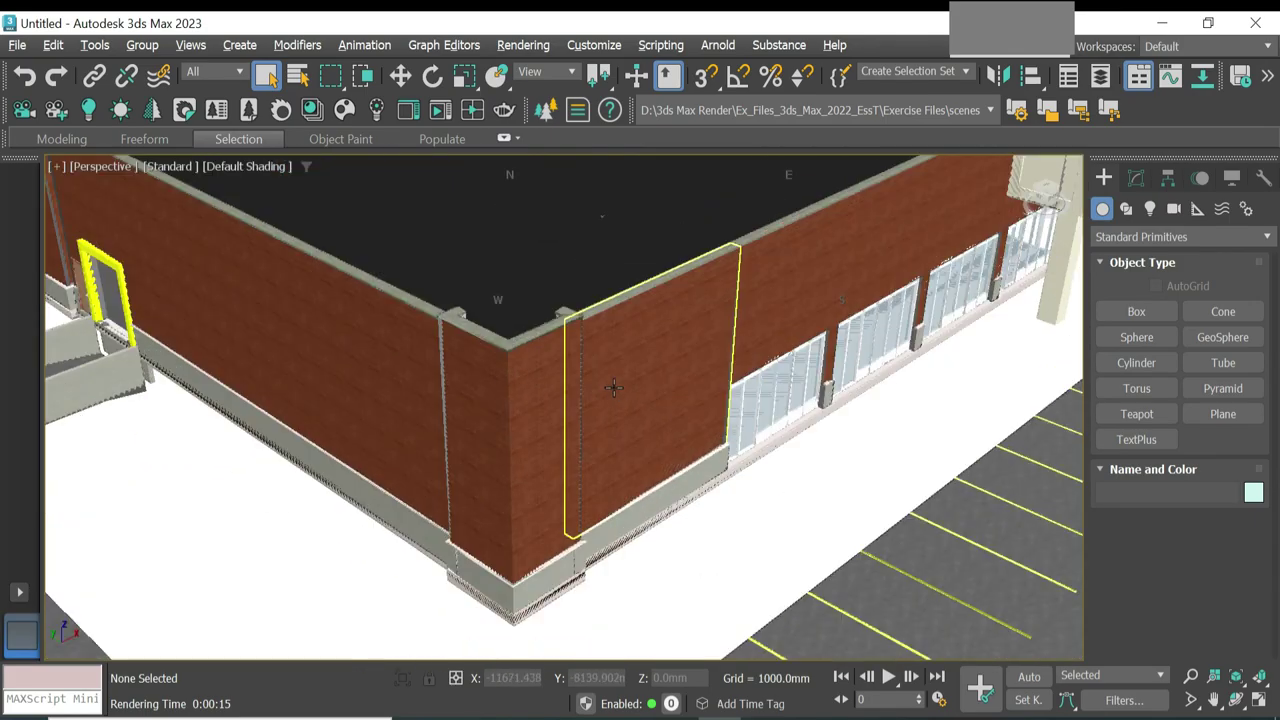
{"action": "scroll", "coordinate": [613, 390], "scroll_direction": "down", "scroll_amount": 1}
{"action": "scroll", "coordinate": [615, 420], "scroll_direction": "down", "scroll_amount": 3}
{"action": "scroll", "coordinate": [620, 460], "scroll_direction": "up", "scroll_amount": 2}
{"action": "scroll", "coordinate": [625, 490], "scroll_direction": "down", "scroll_amount": 2}
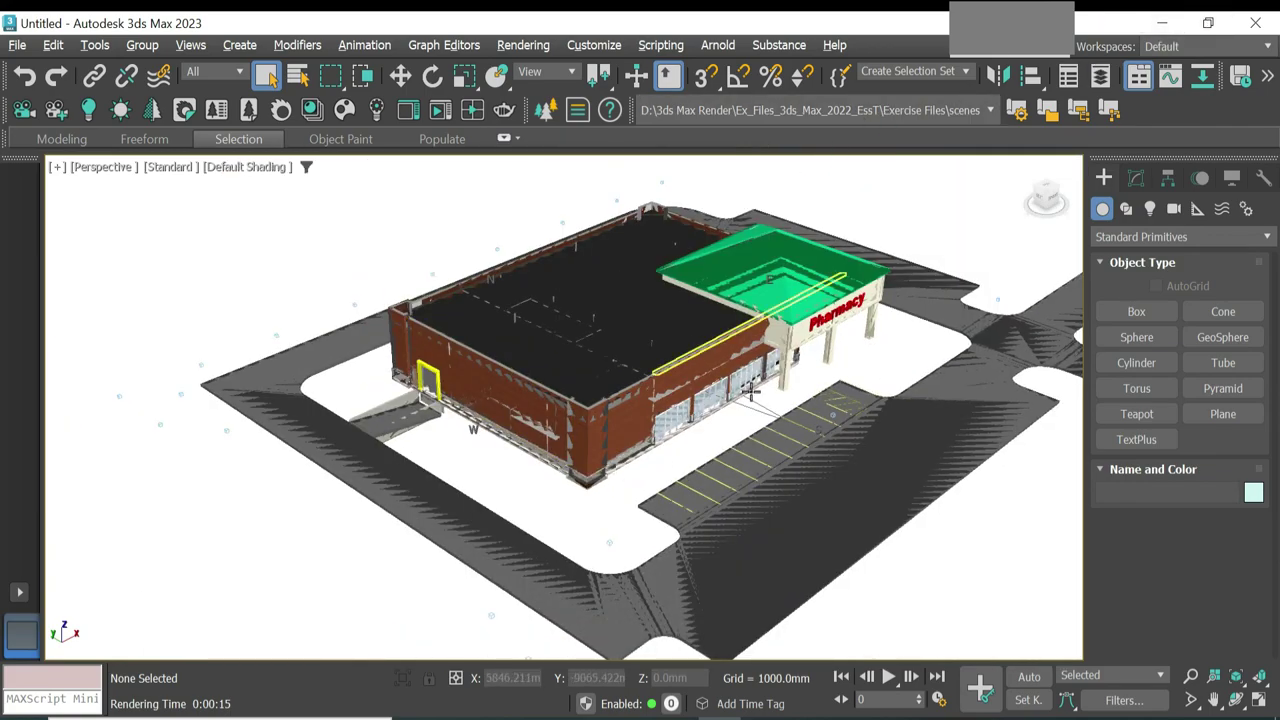
{"action": "scroll", "coordinate": [955, 550], "scroll_direction": "down", "scroll_amount": 3}
{"action": "middle_click_drag", "start_coordinate": [932, 532], "coordinate": [832, 505], "text": "alt"}
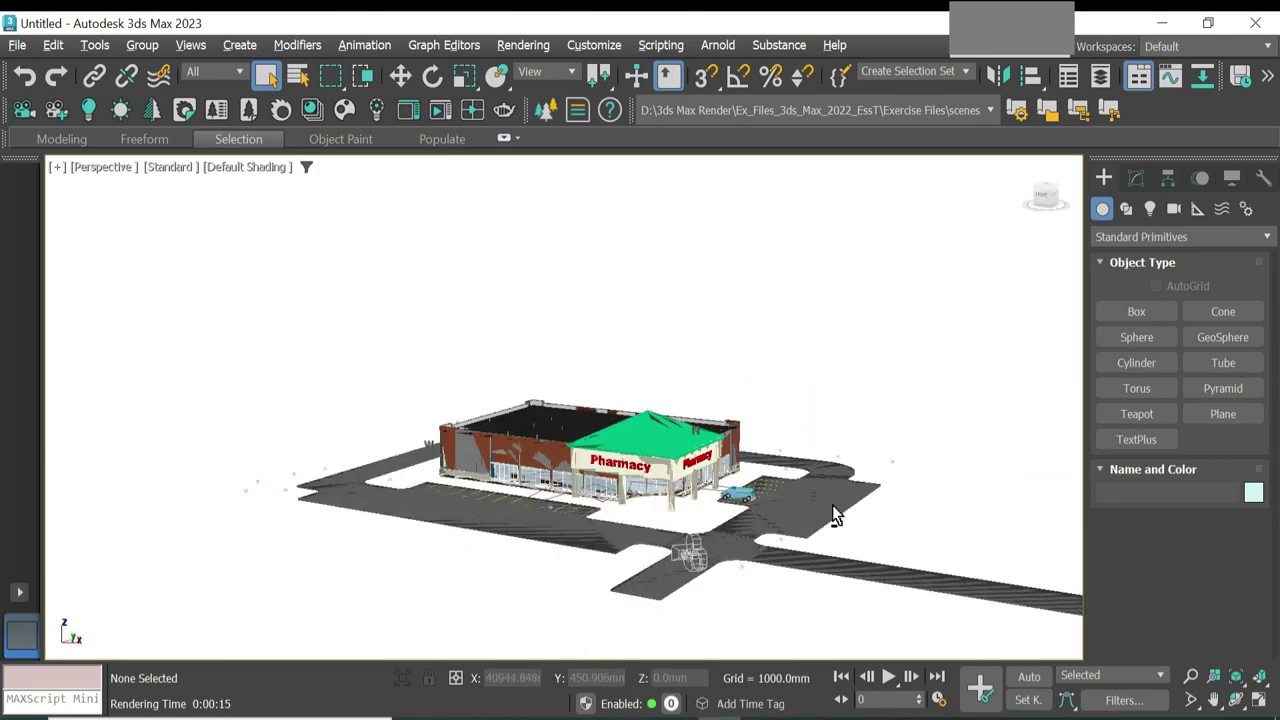
{"action": "scroll", "coordinate": [650, 590], "scroll_direction": "up", "scroll_amount": 5}
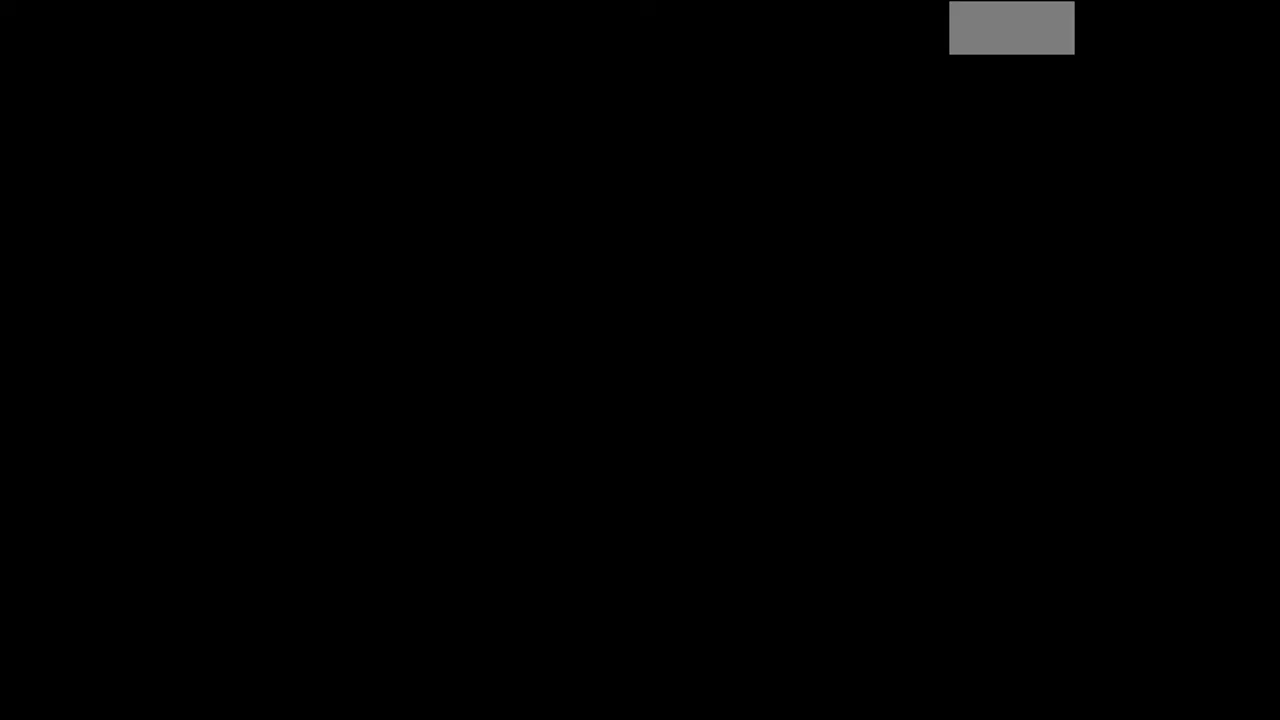